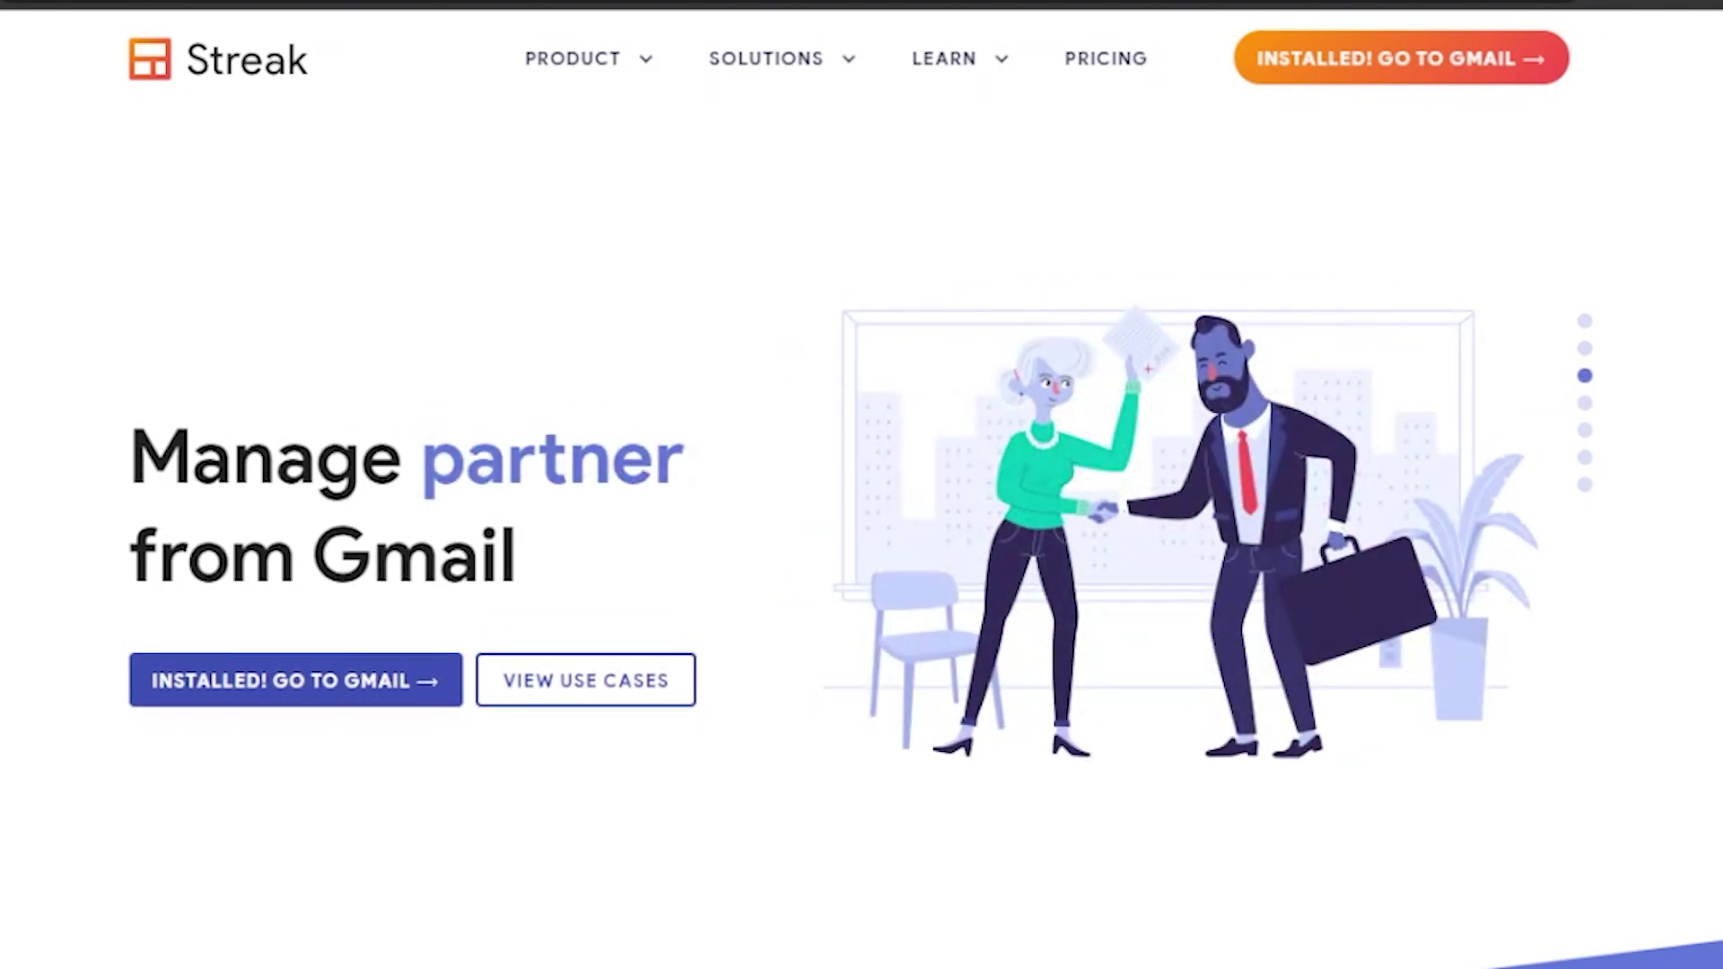
Scroll down and back up the Streak homepage.
scroll(862, 539, "down", 5)
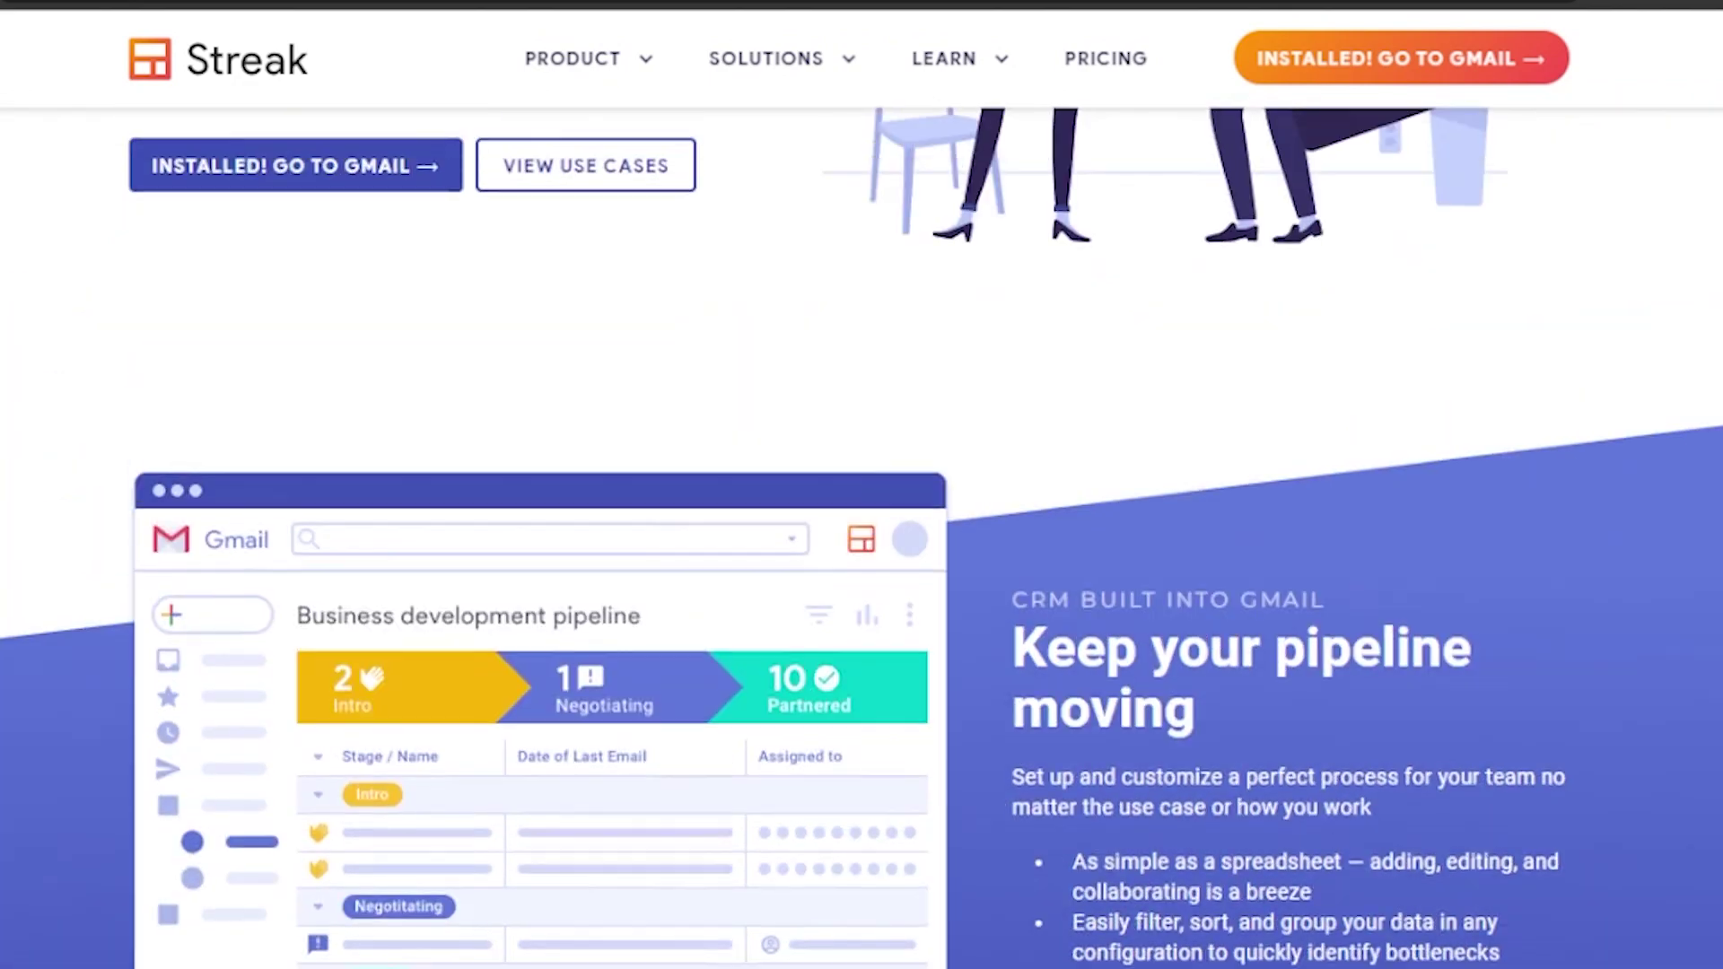
scroll(892, 479, "up", 5)
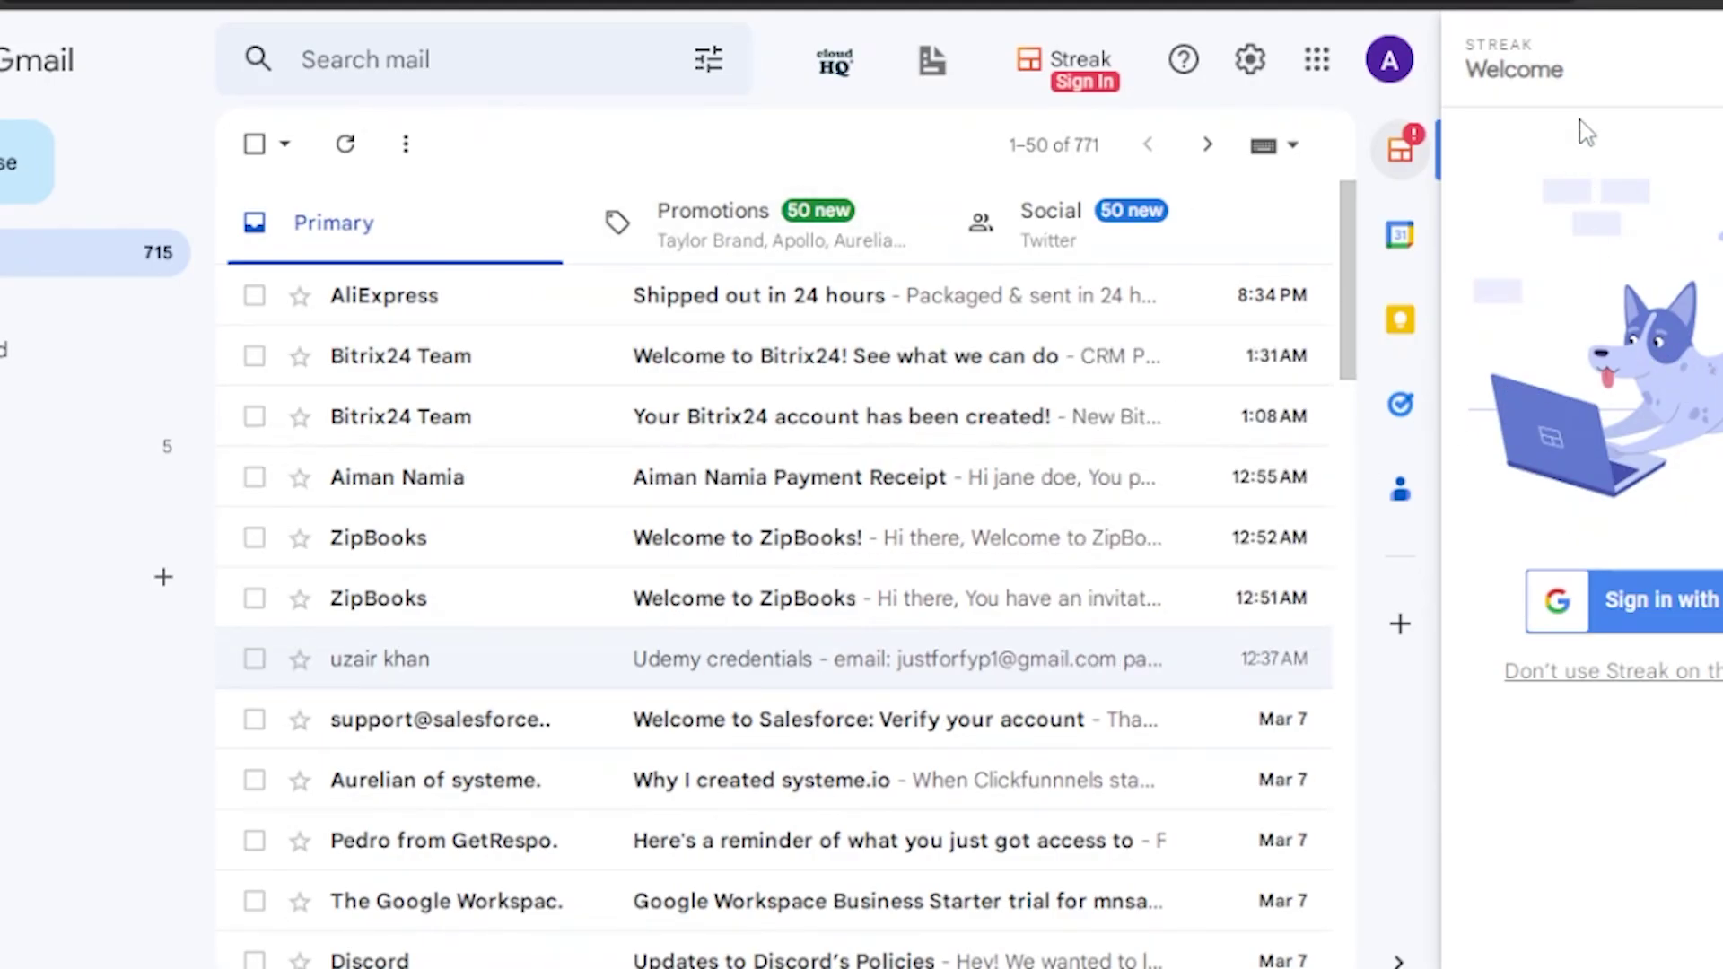
Sign in to Streak with Google, then go from the Home panel back to the Welcome page.
left_click(1671, 616)
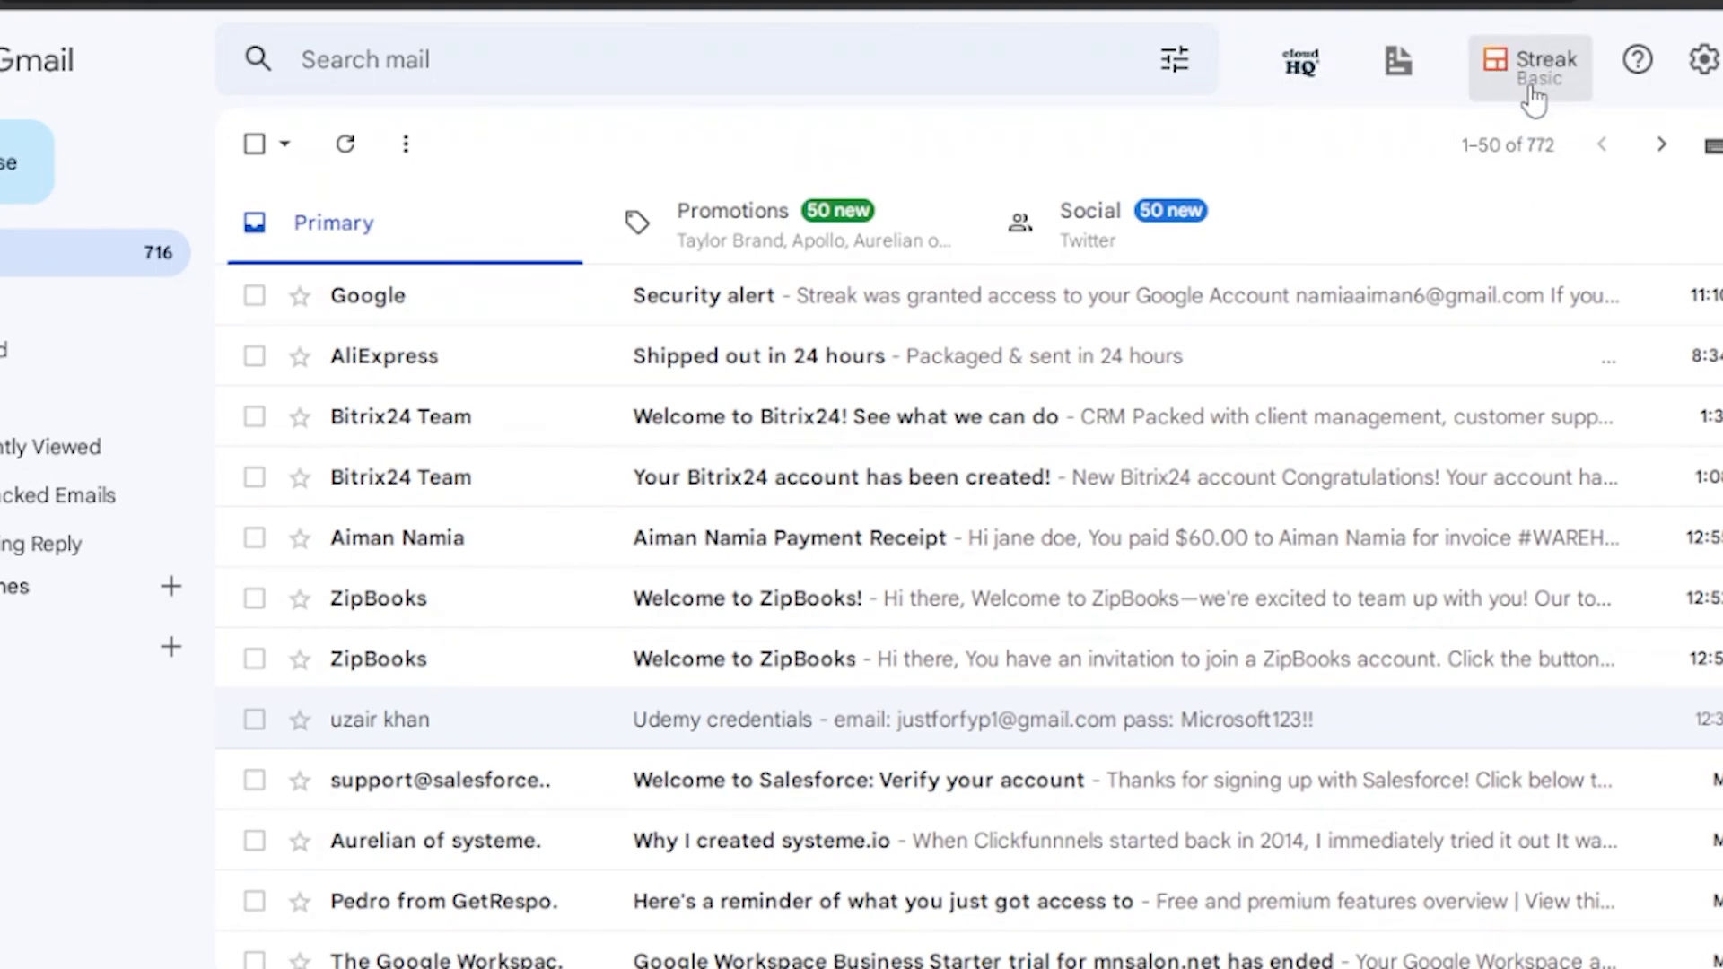
left_click(1531, 87)
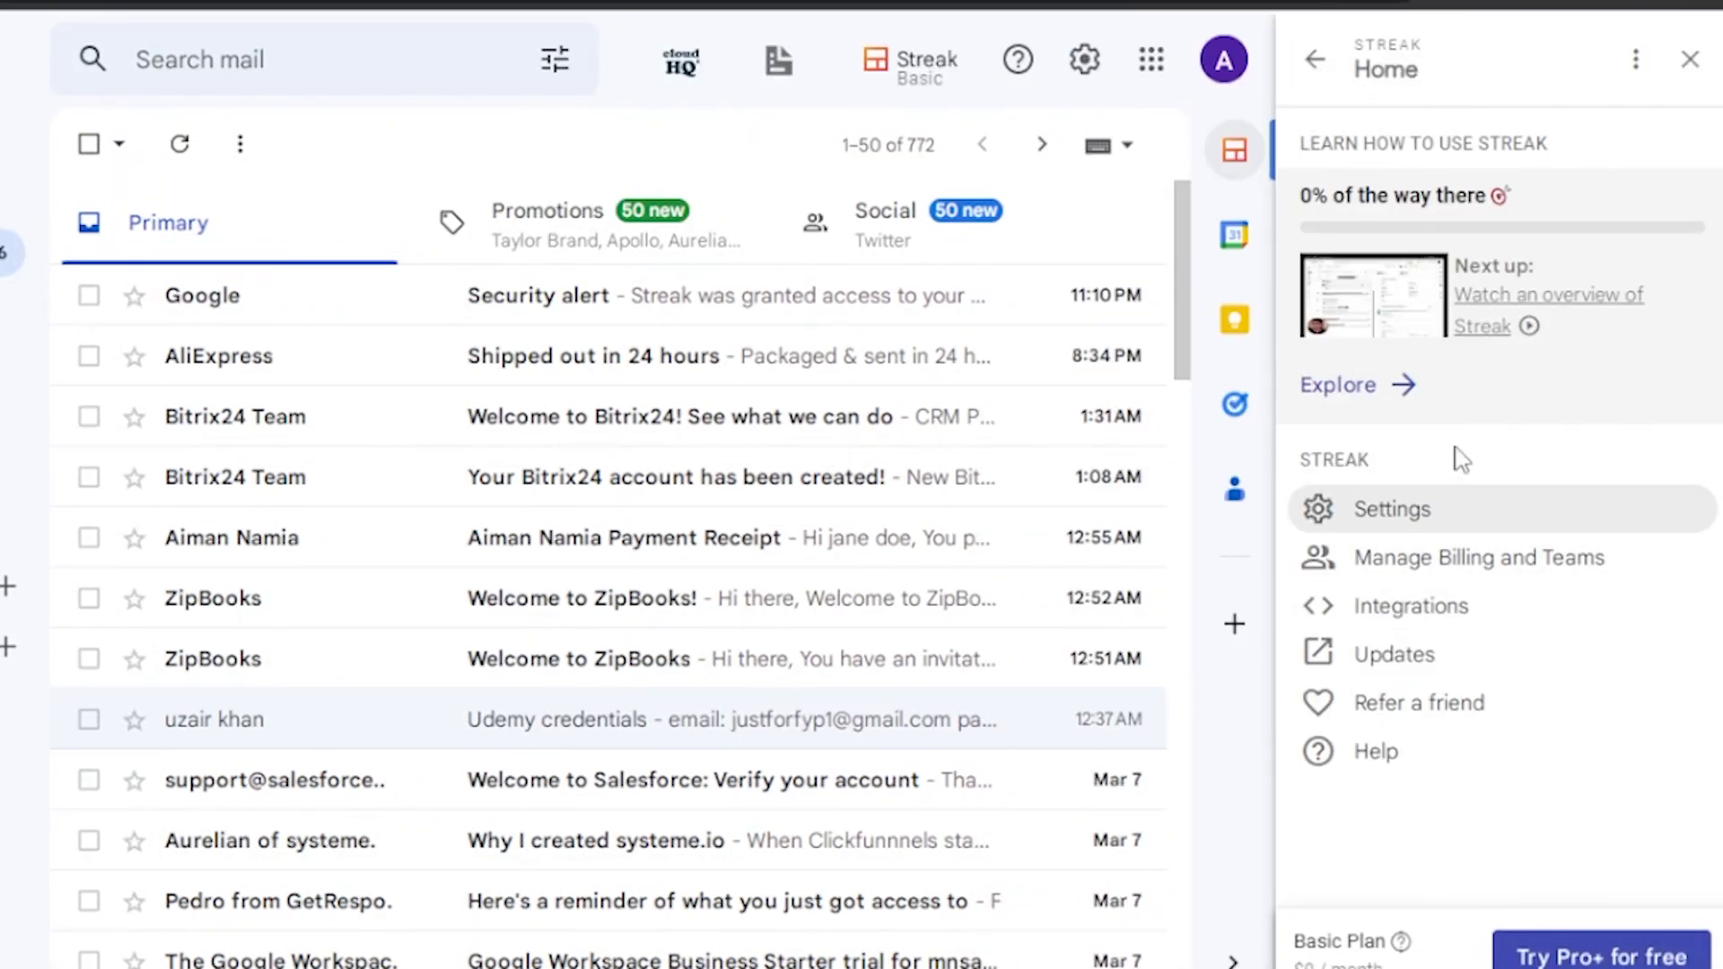
left_click_drag(1449, 509, 1305, 377)
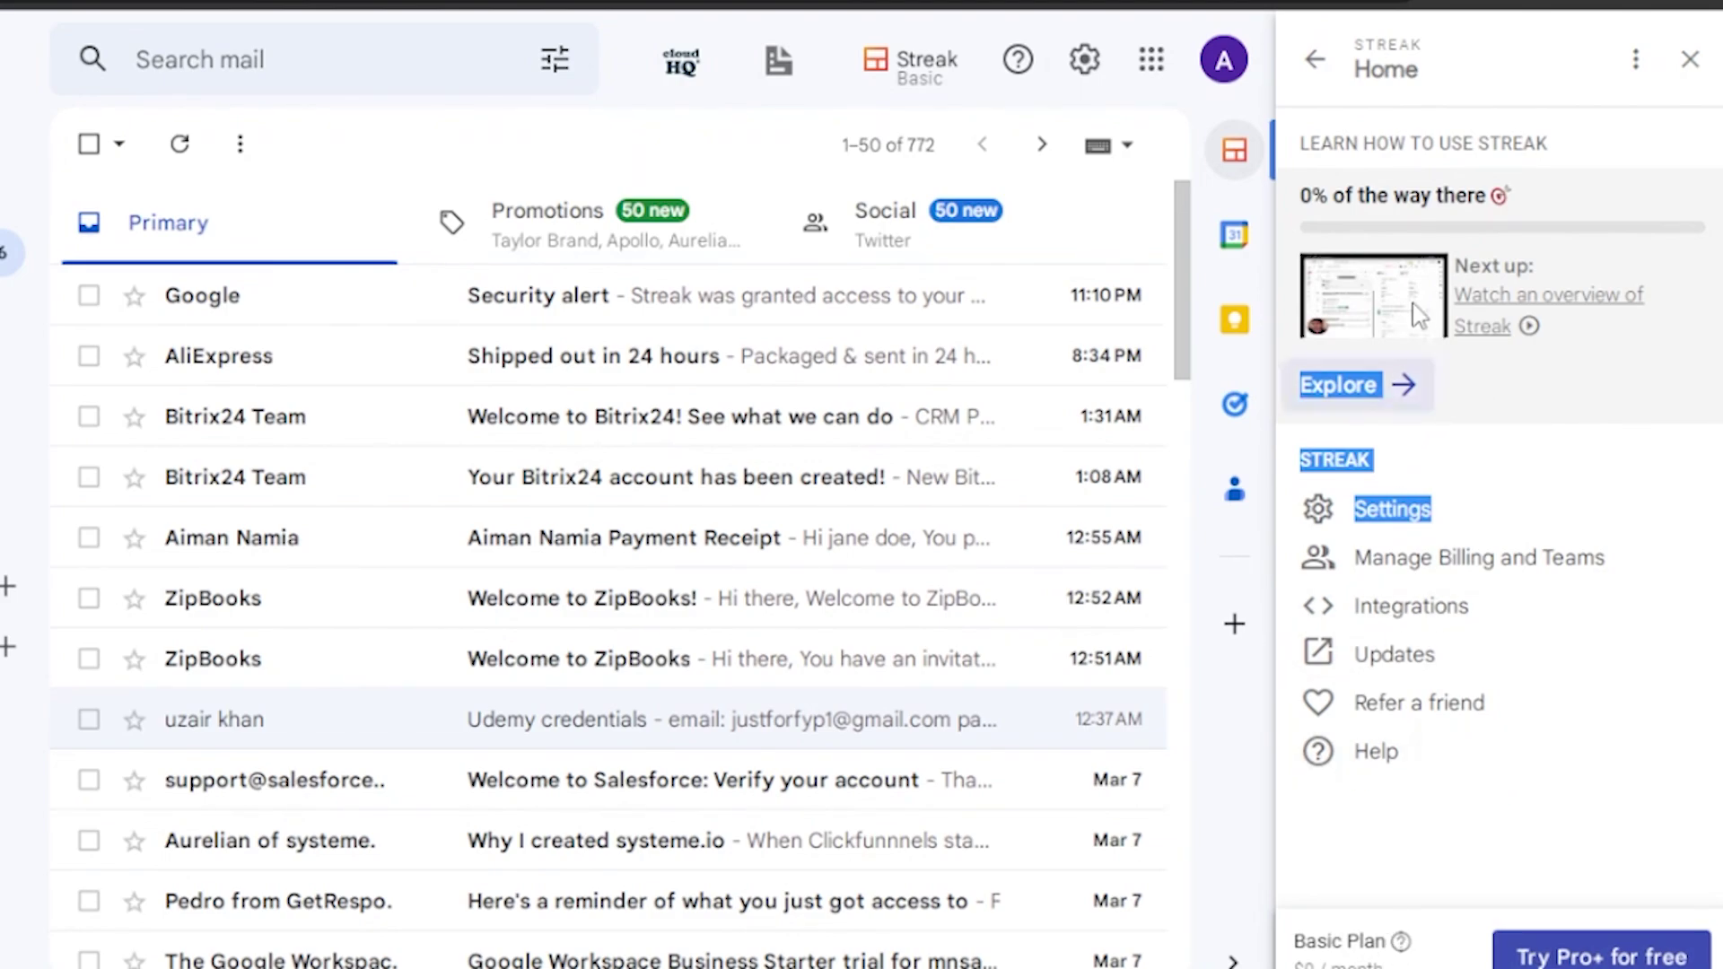
left_click(1316, 63)
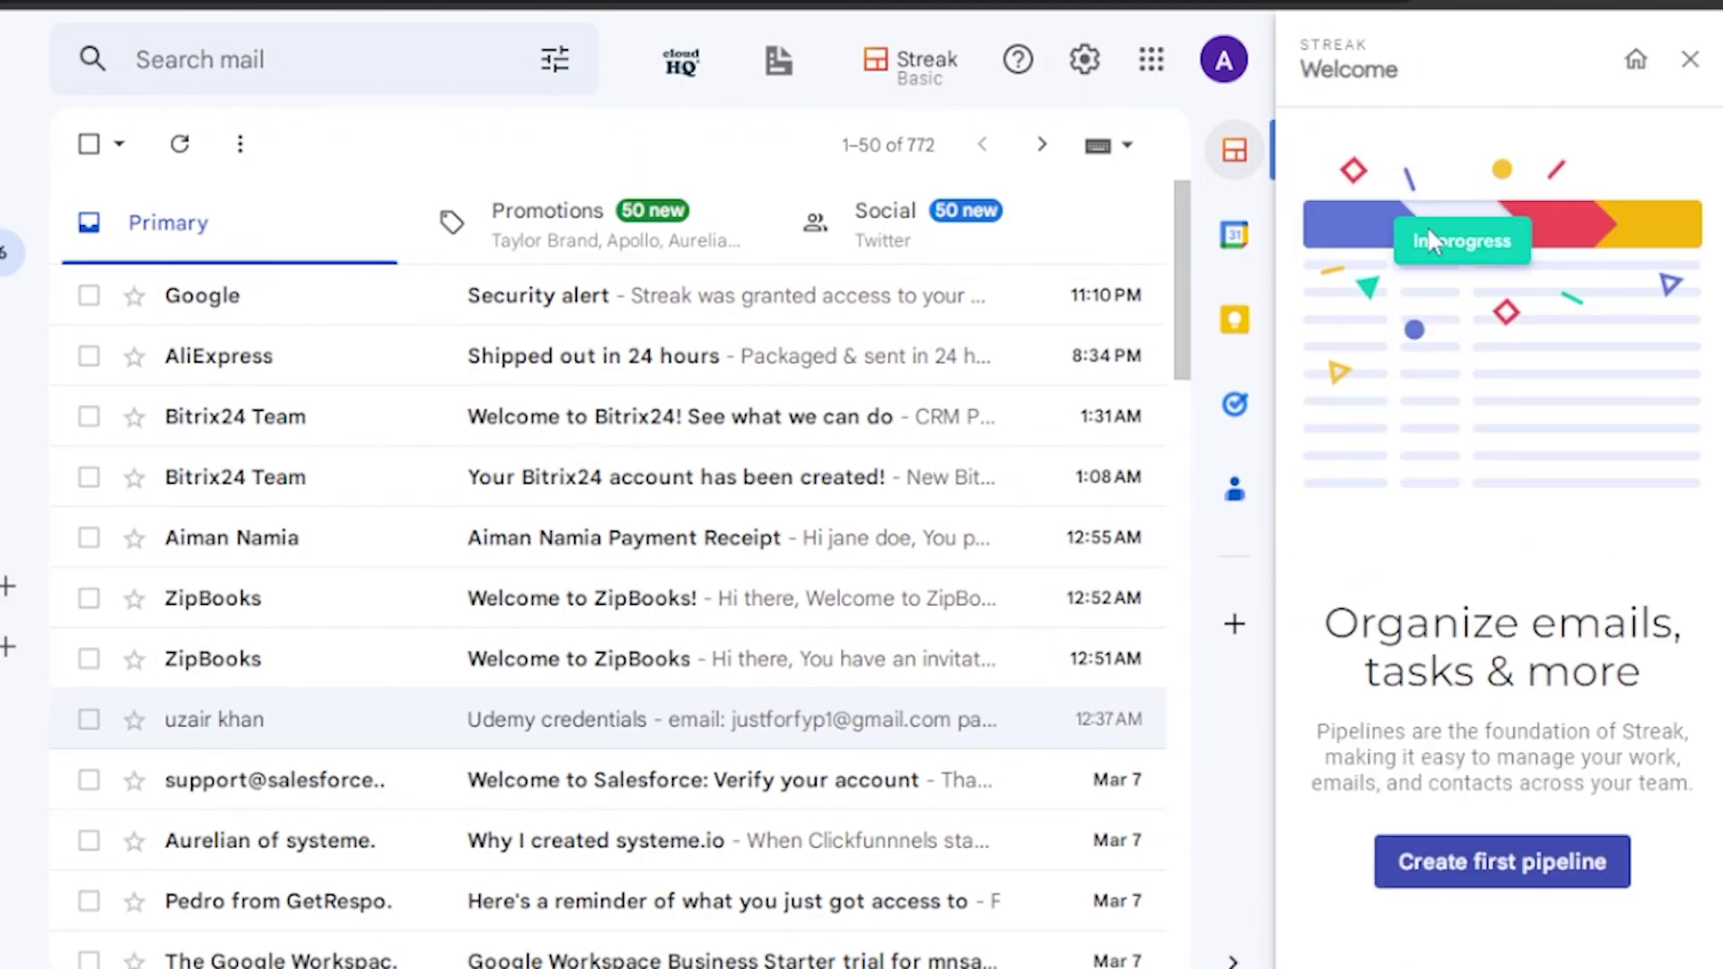
Start the first pipeline and review the Sales template's stages, Lead to Closed - Won, and fields.
left_click(1540, 884)
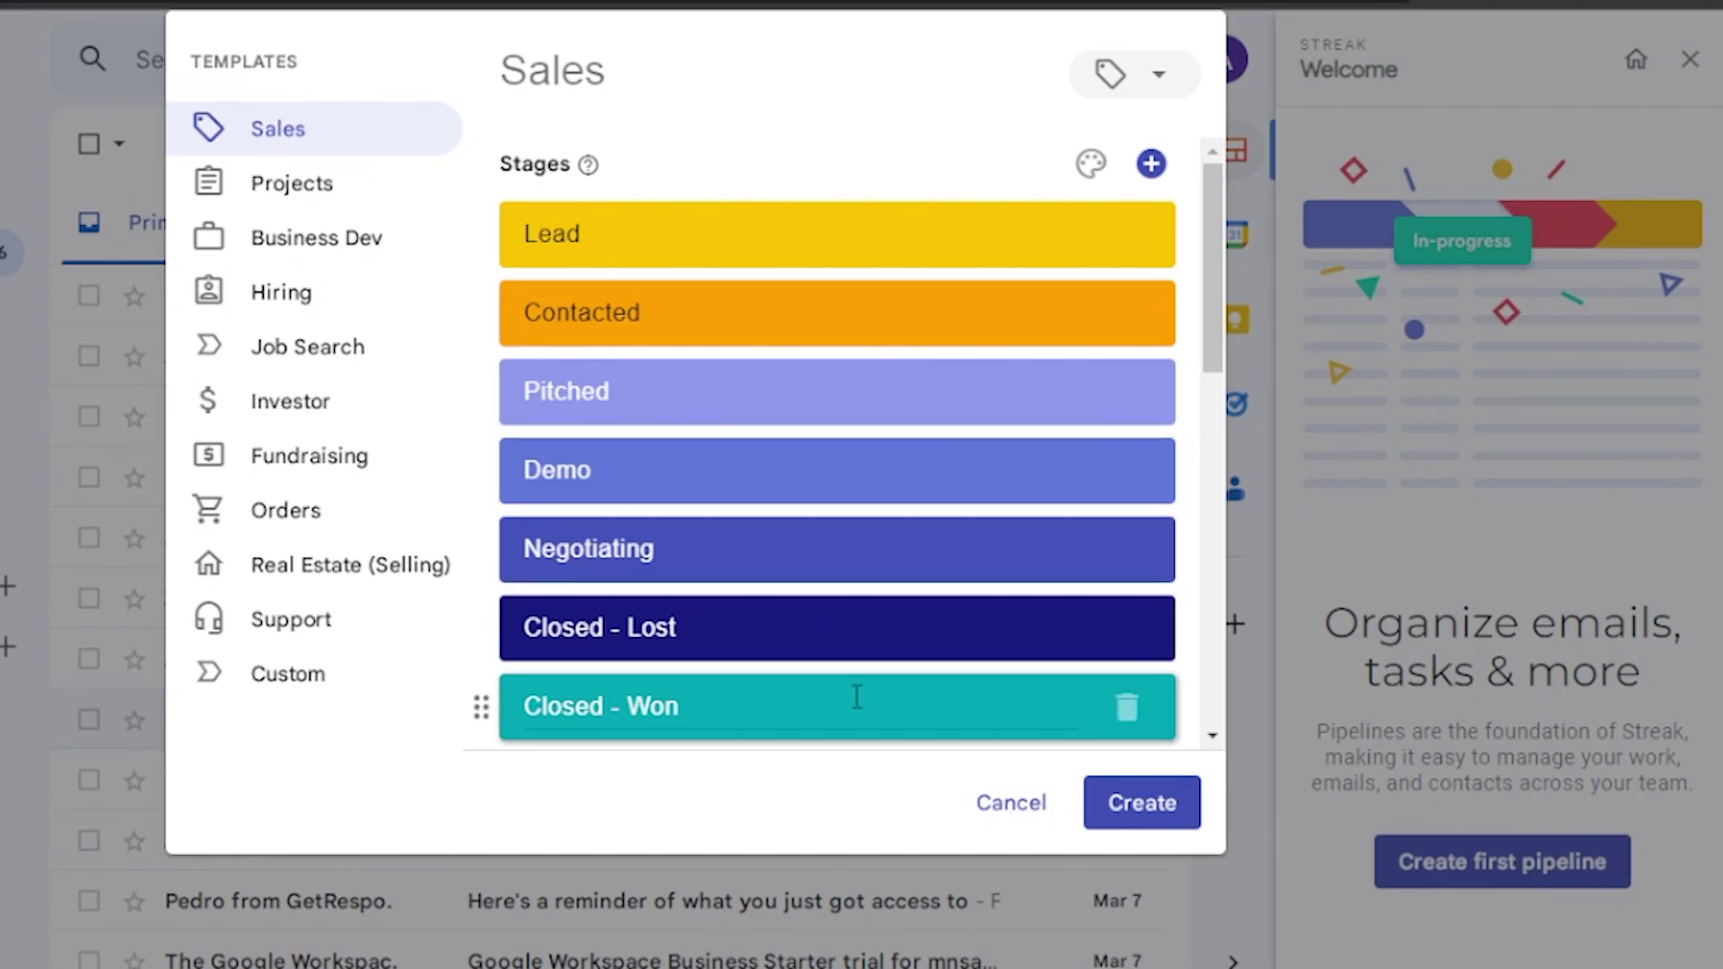
left_click_drag(1204, 230, 1184, 487)
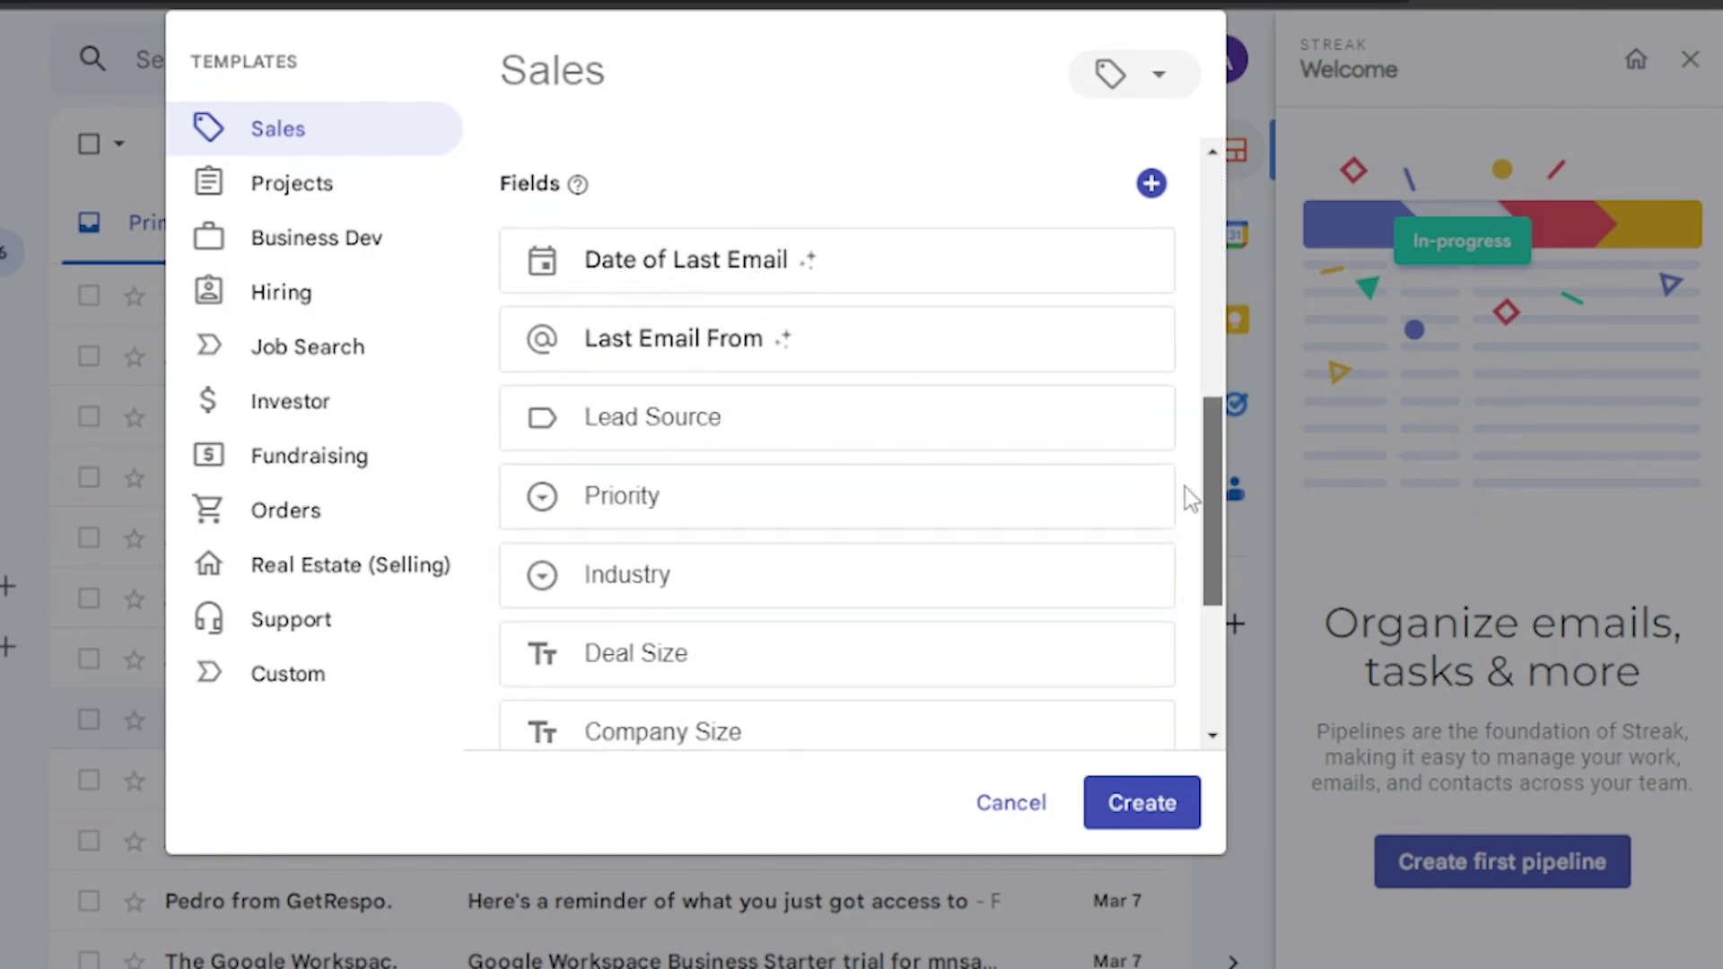
scroll(1182, 492, "down", 1)
scroll(1181, 430, "up", 2)
scroll(1186, 466, "down", 1)
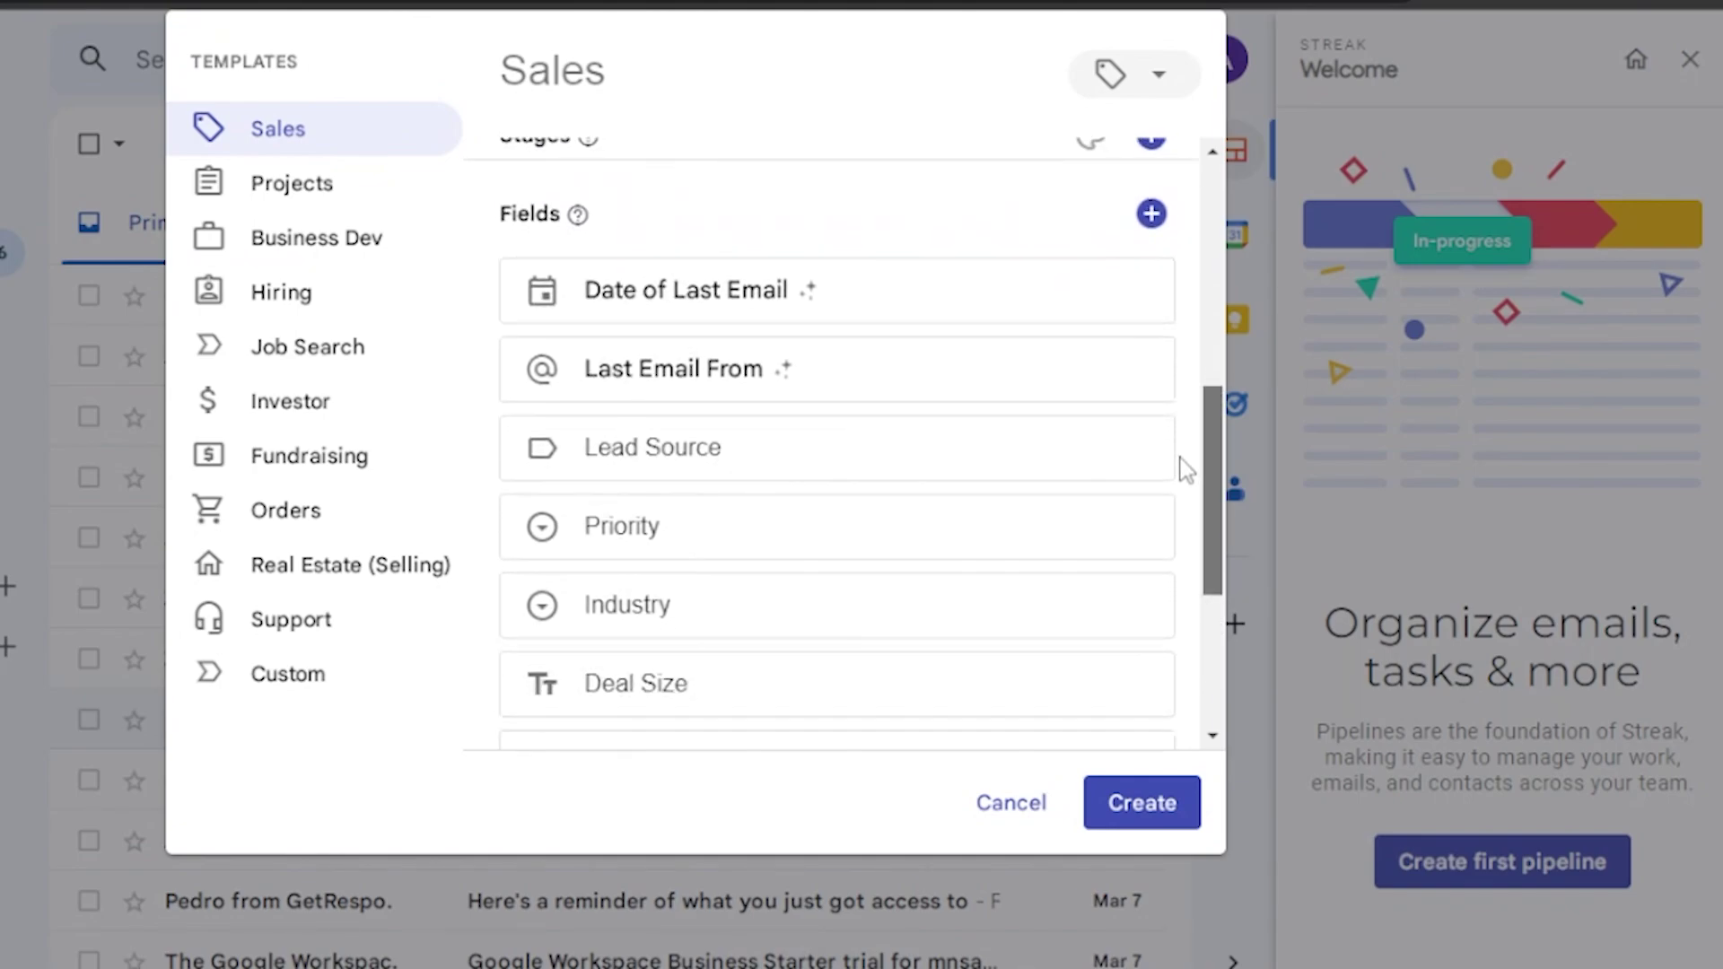
scroll(1179, 422, "up", 2)
scroll(1182, 444, "down", 2)
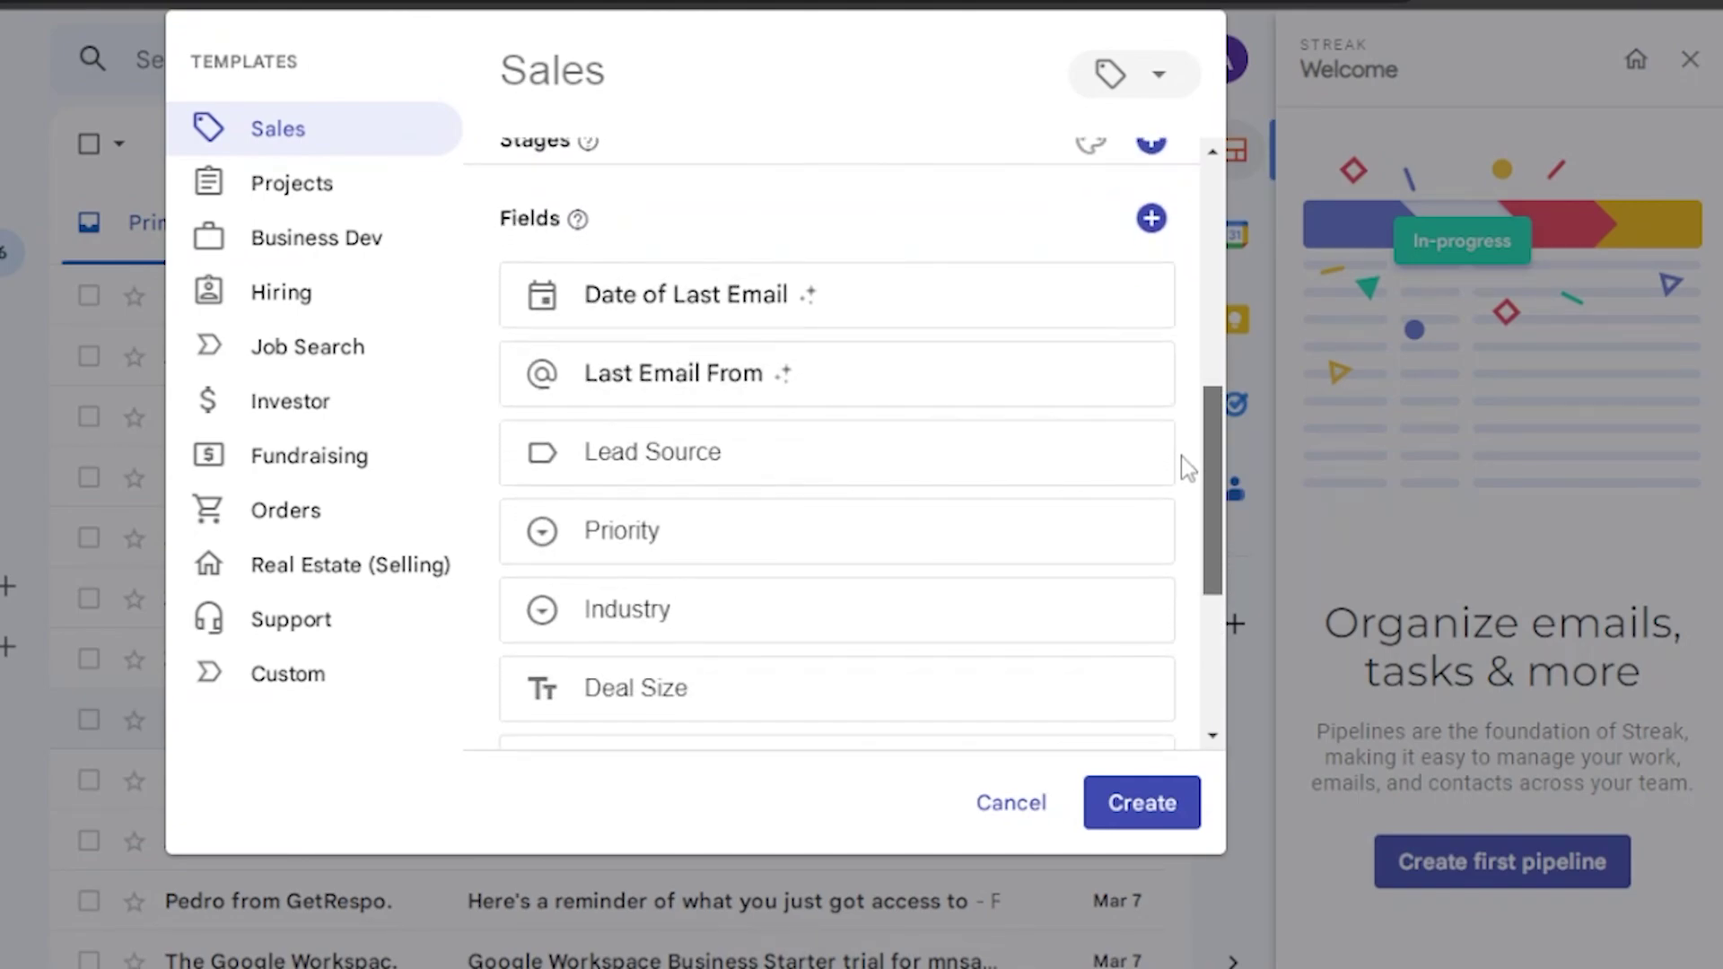
scroll(1181, 456, "down", 5)
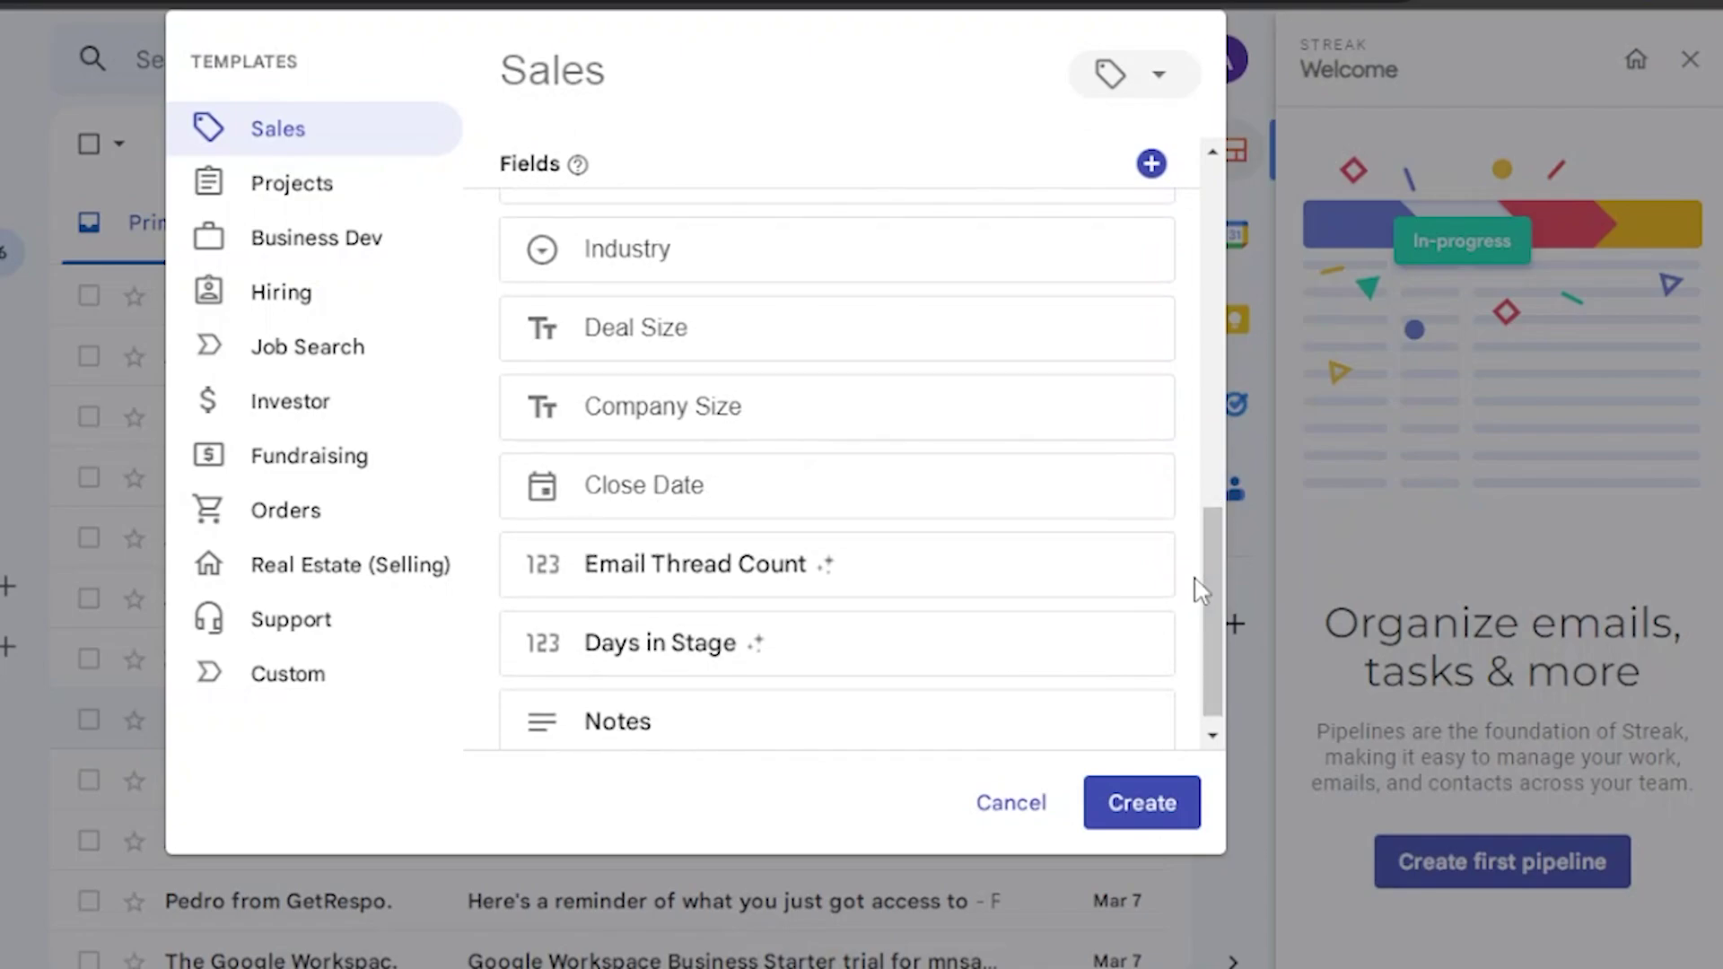
left_click_drag(1215, 574, 1179, 187)
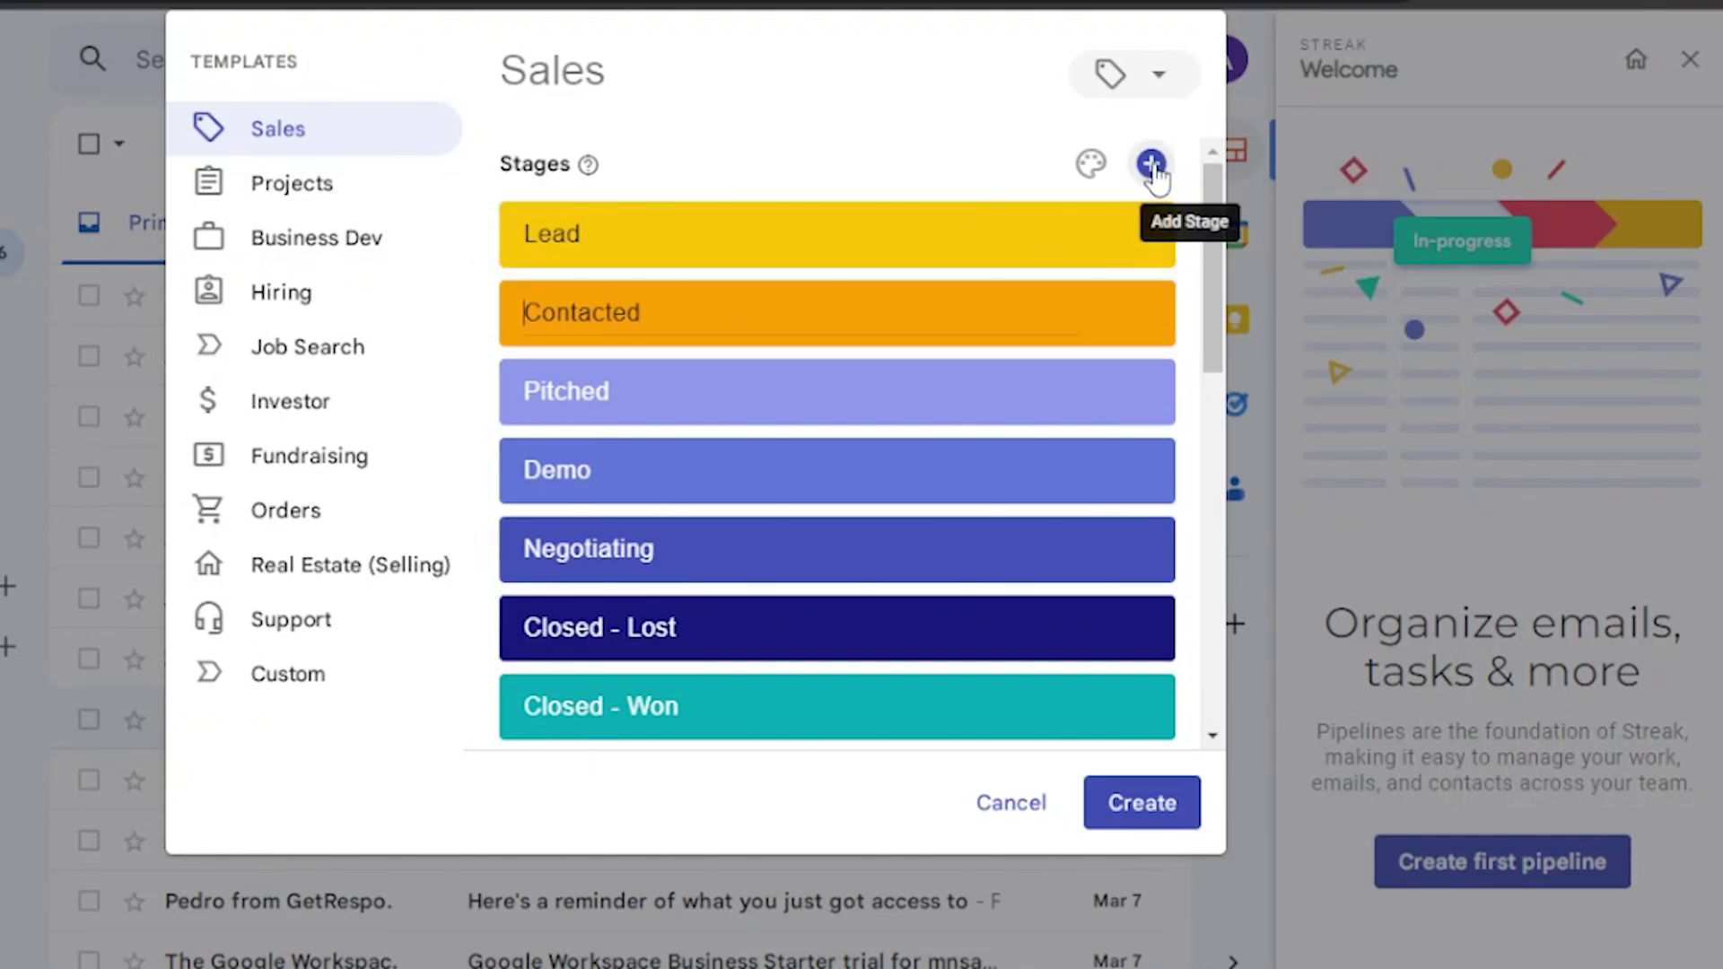
Recolour the Sales stages with the Pink palette, then with Spooky (Light).
left_click(1092, 165)
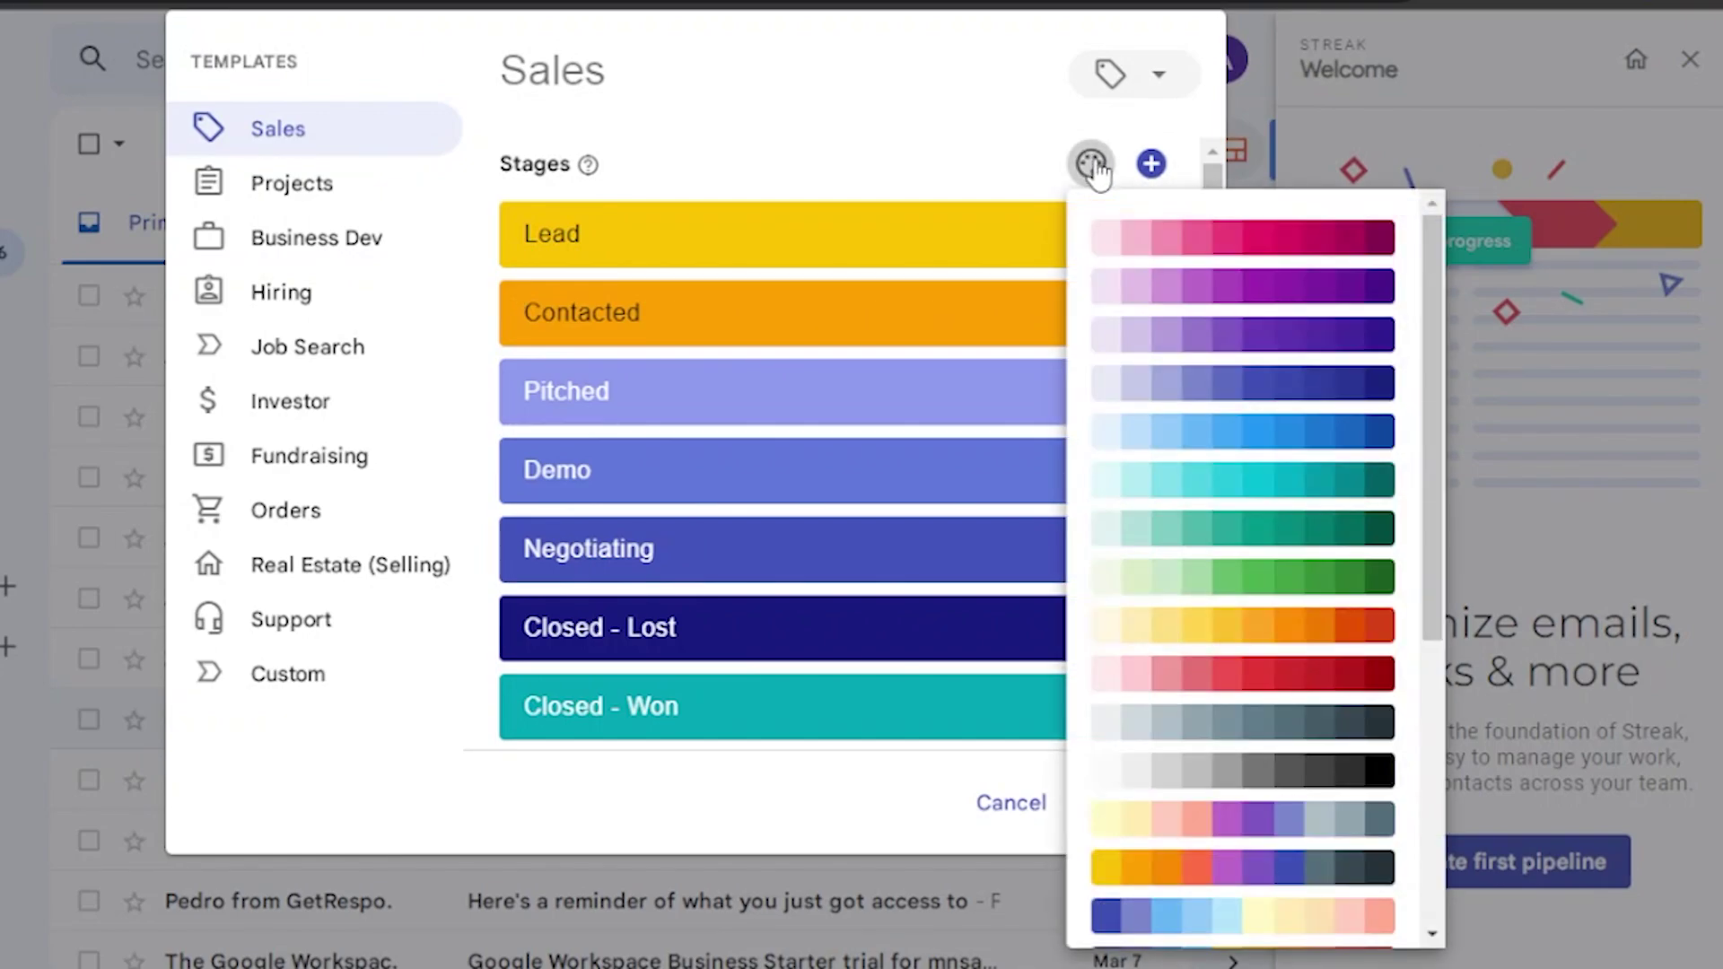
left_click(1226, 244)
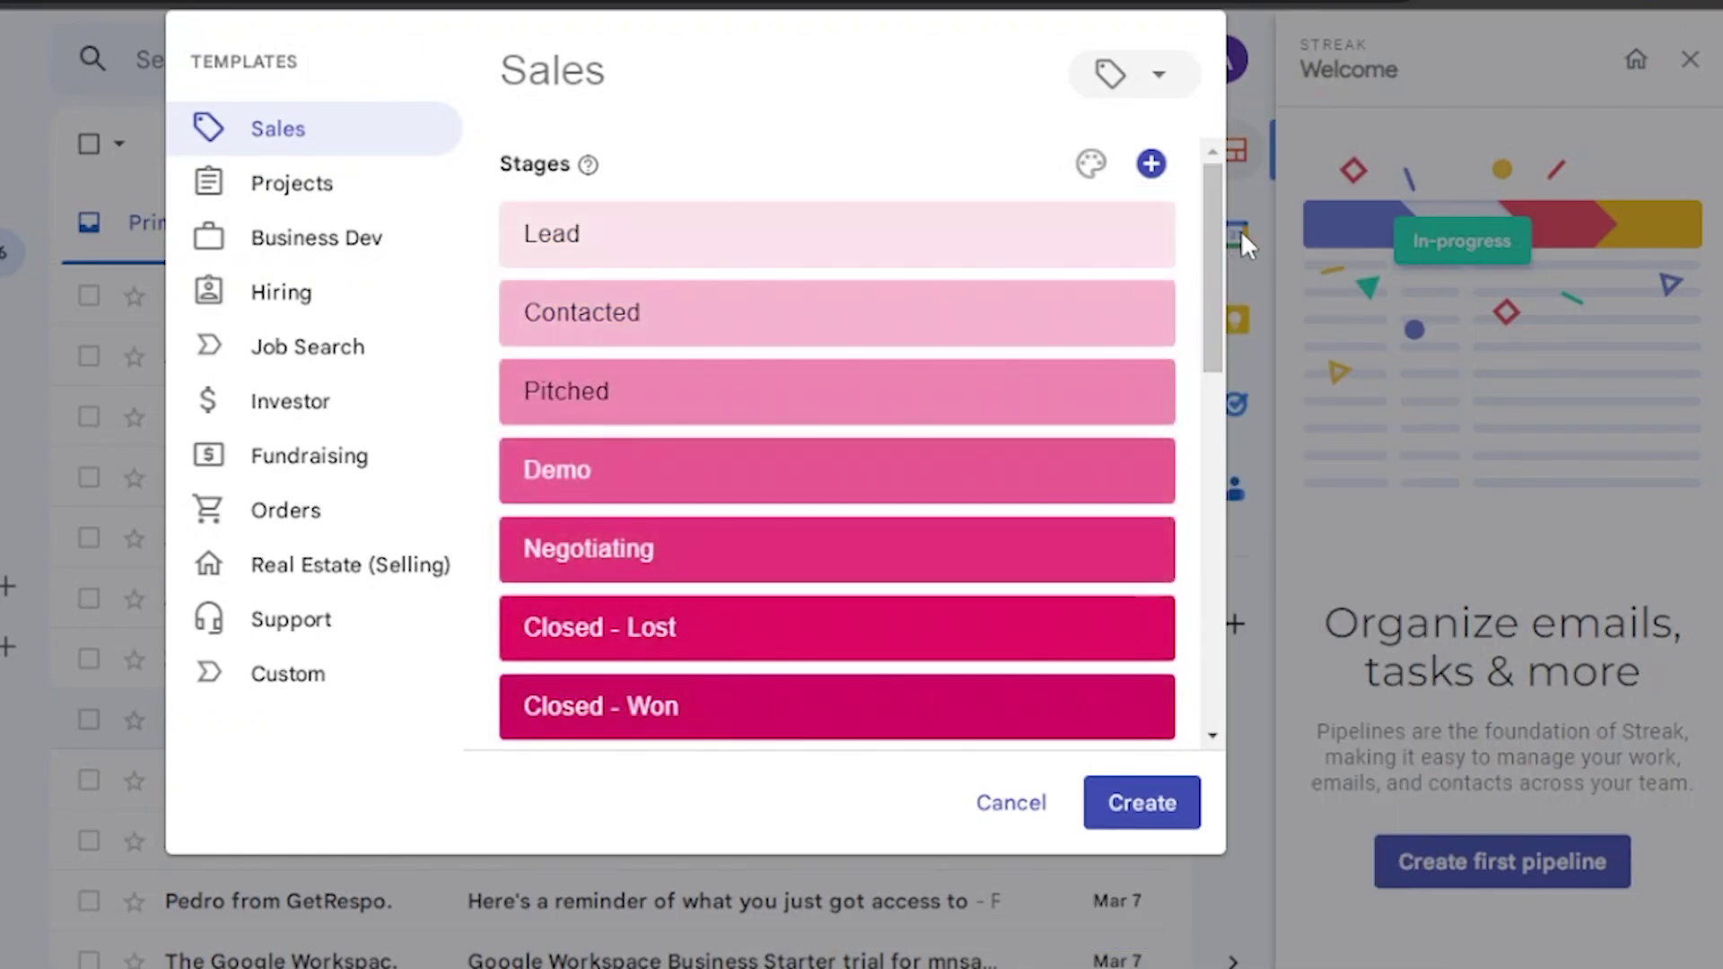
left_click(1092, 164)
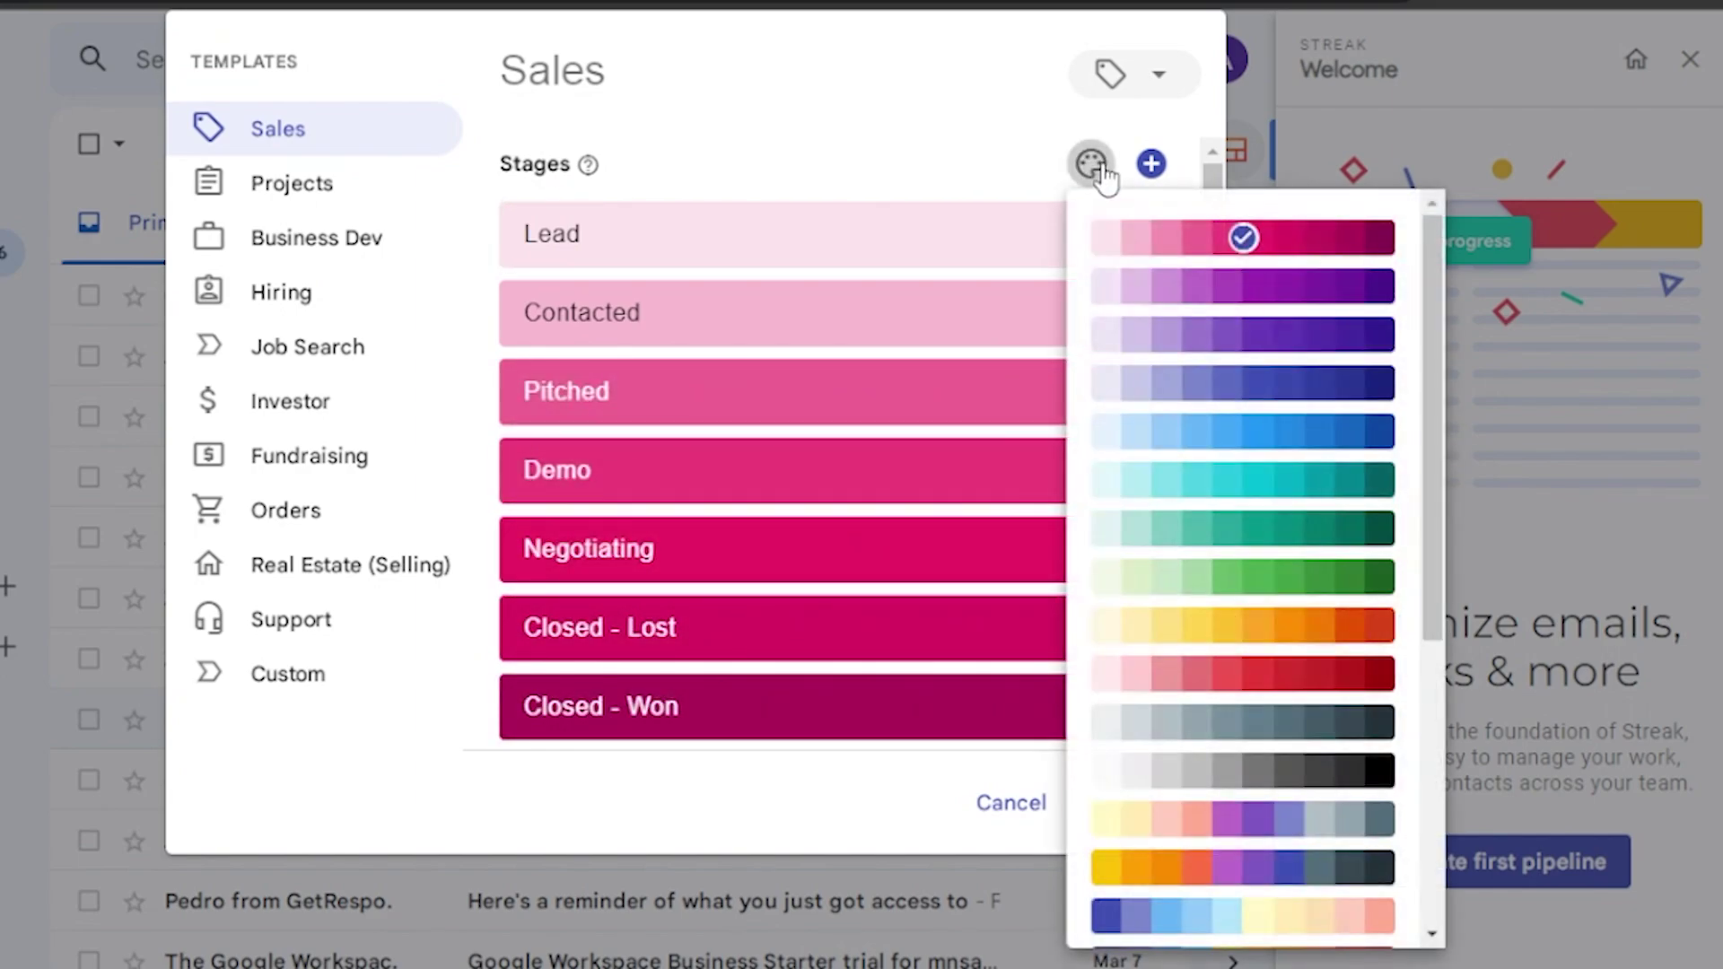
left_click(1292, 821)
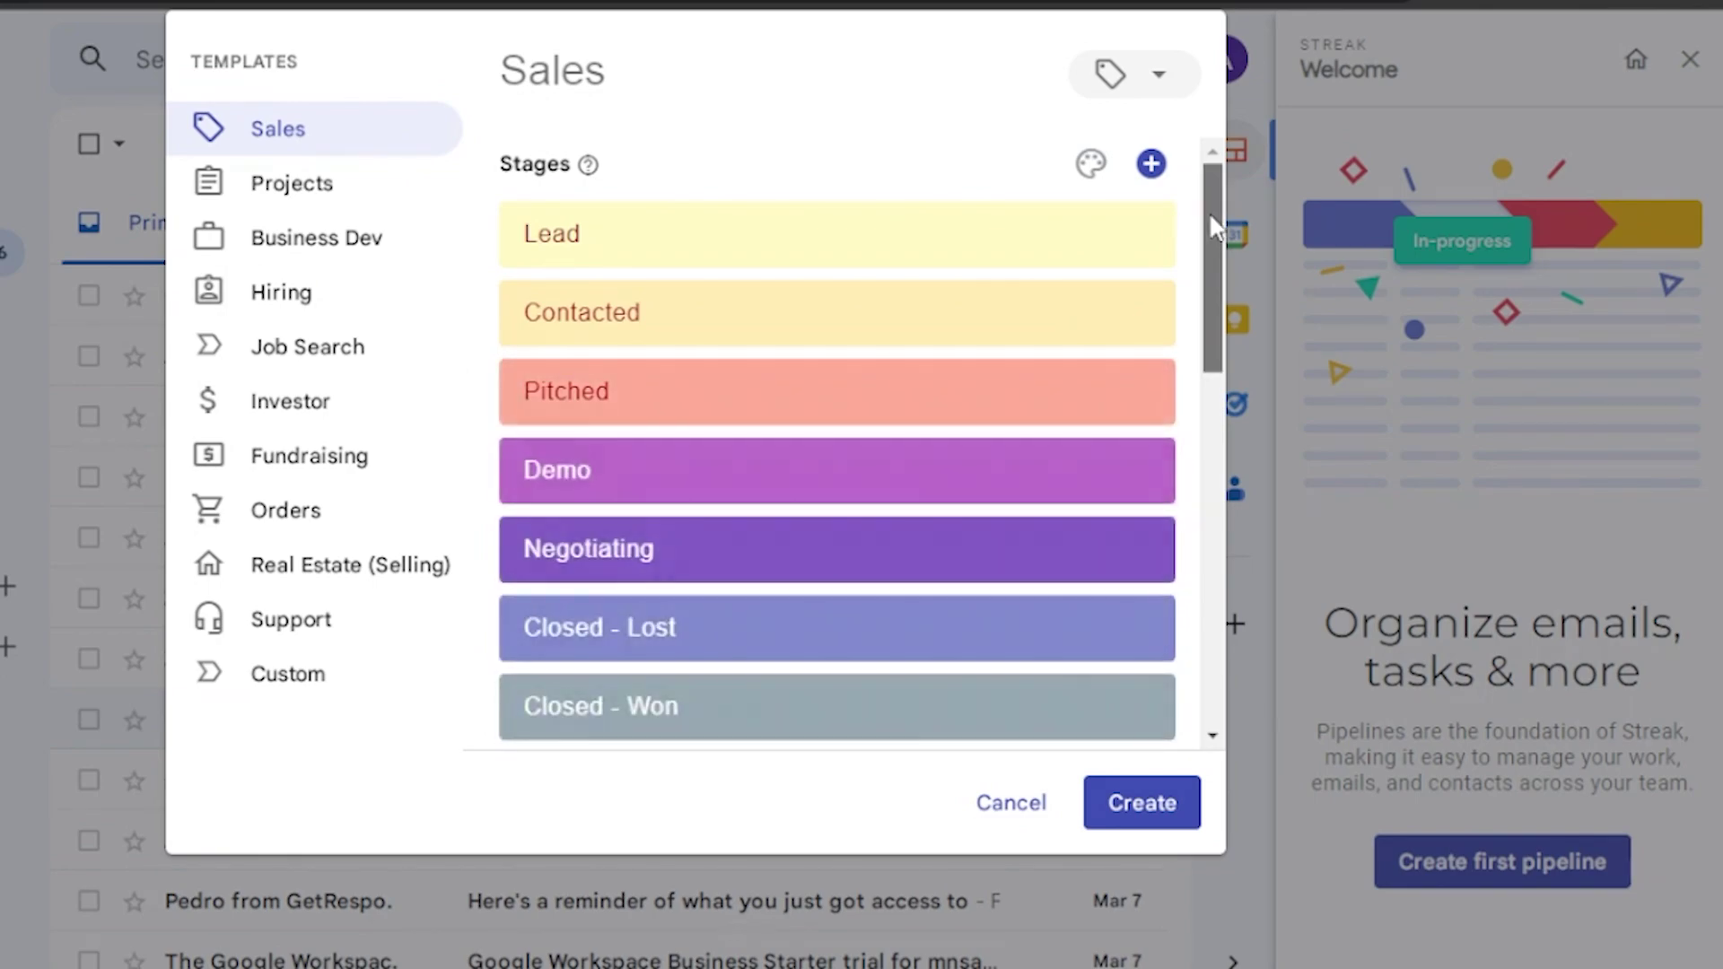
Review the Sales fields and the Fields and Stages help tips.
left_click_drag(1216, 219, 1218, 610)
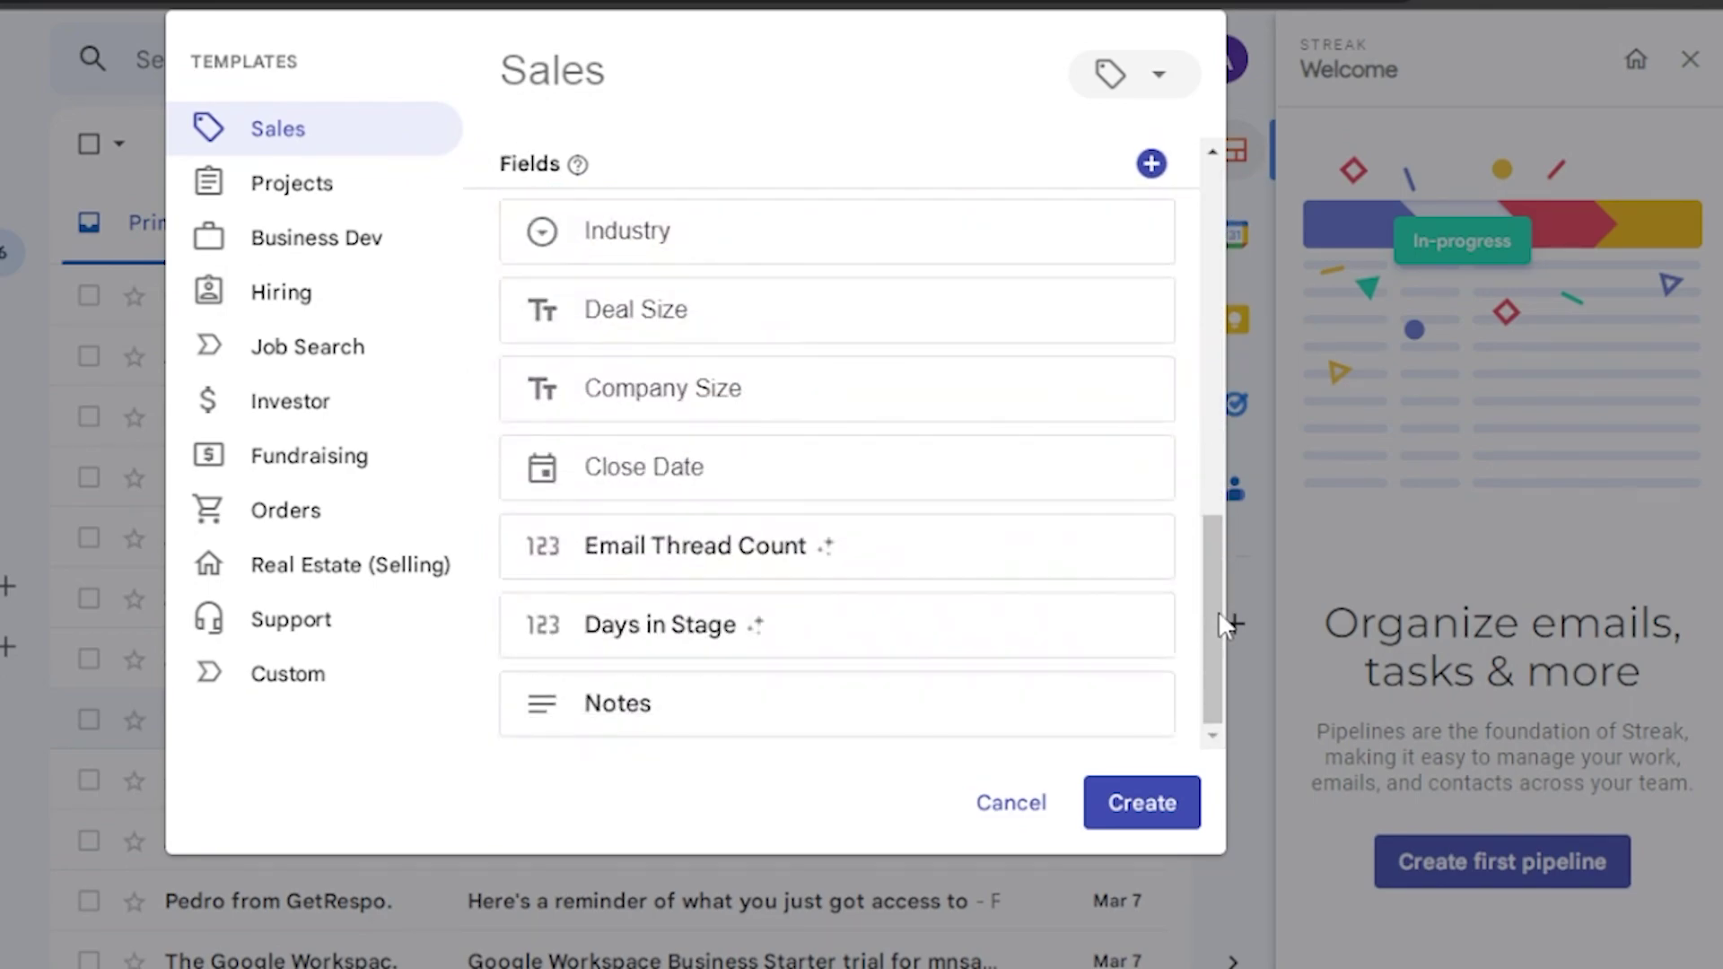
scroll(897, 359, "up", 3)
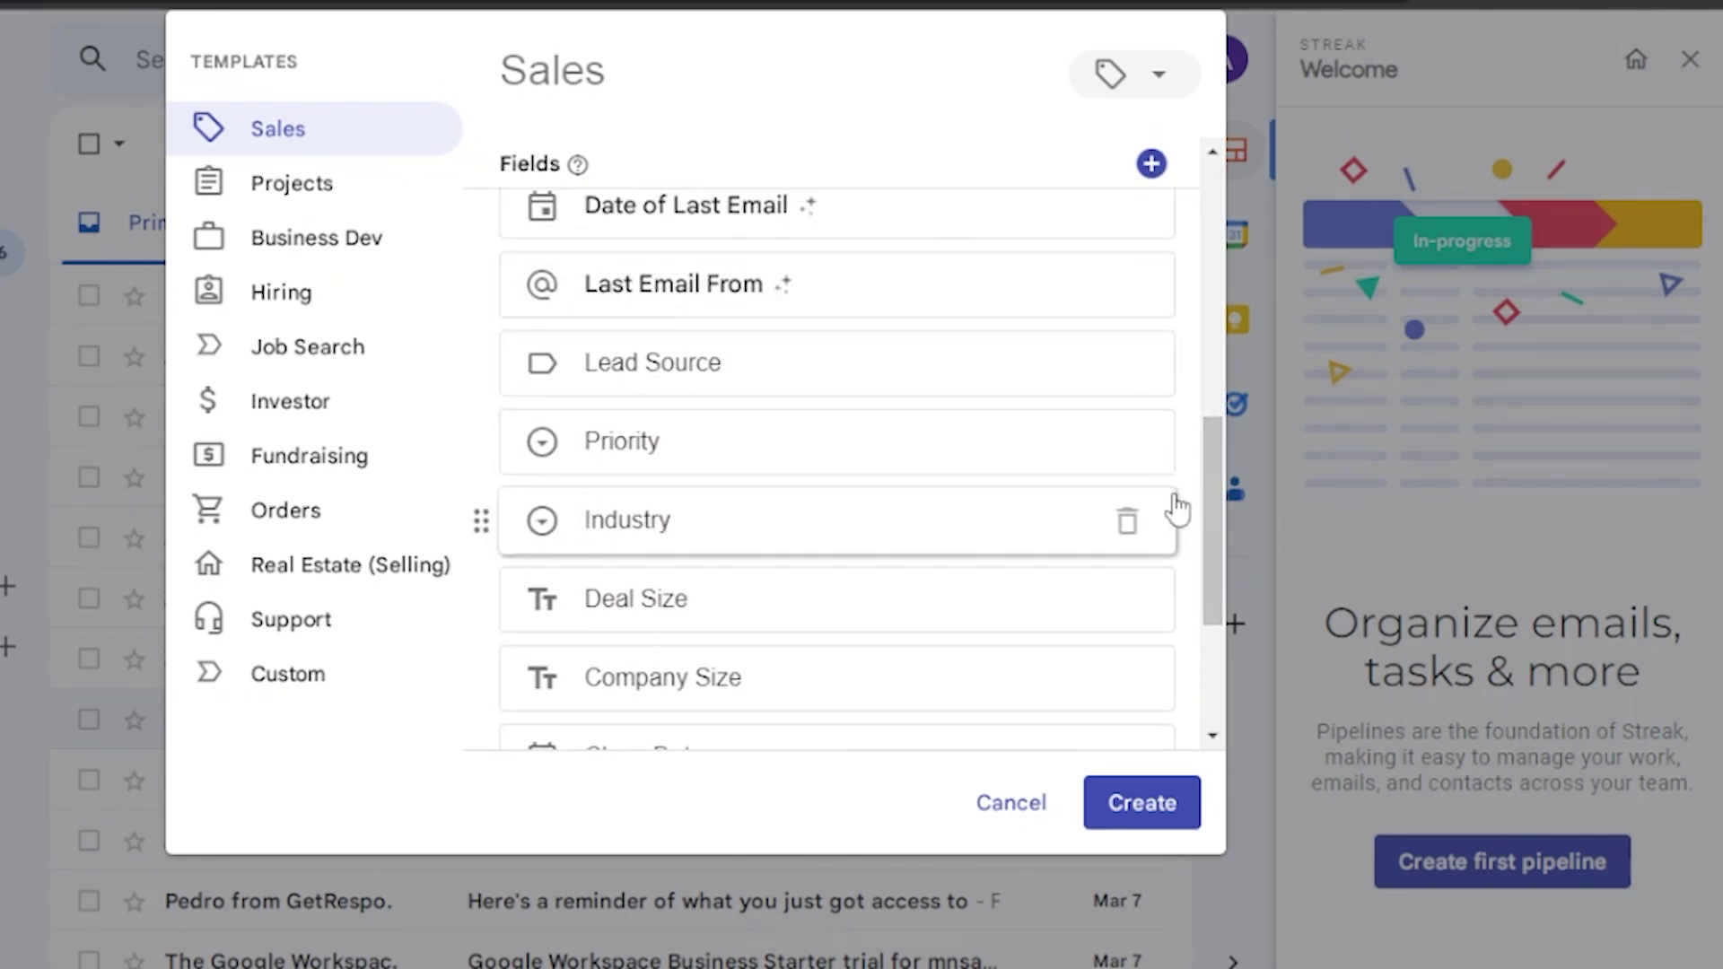
left_click_drag(1204, 504, 1212, 395)
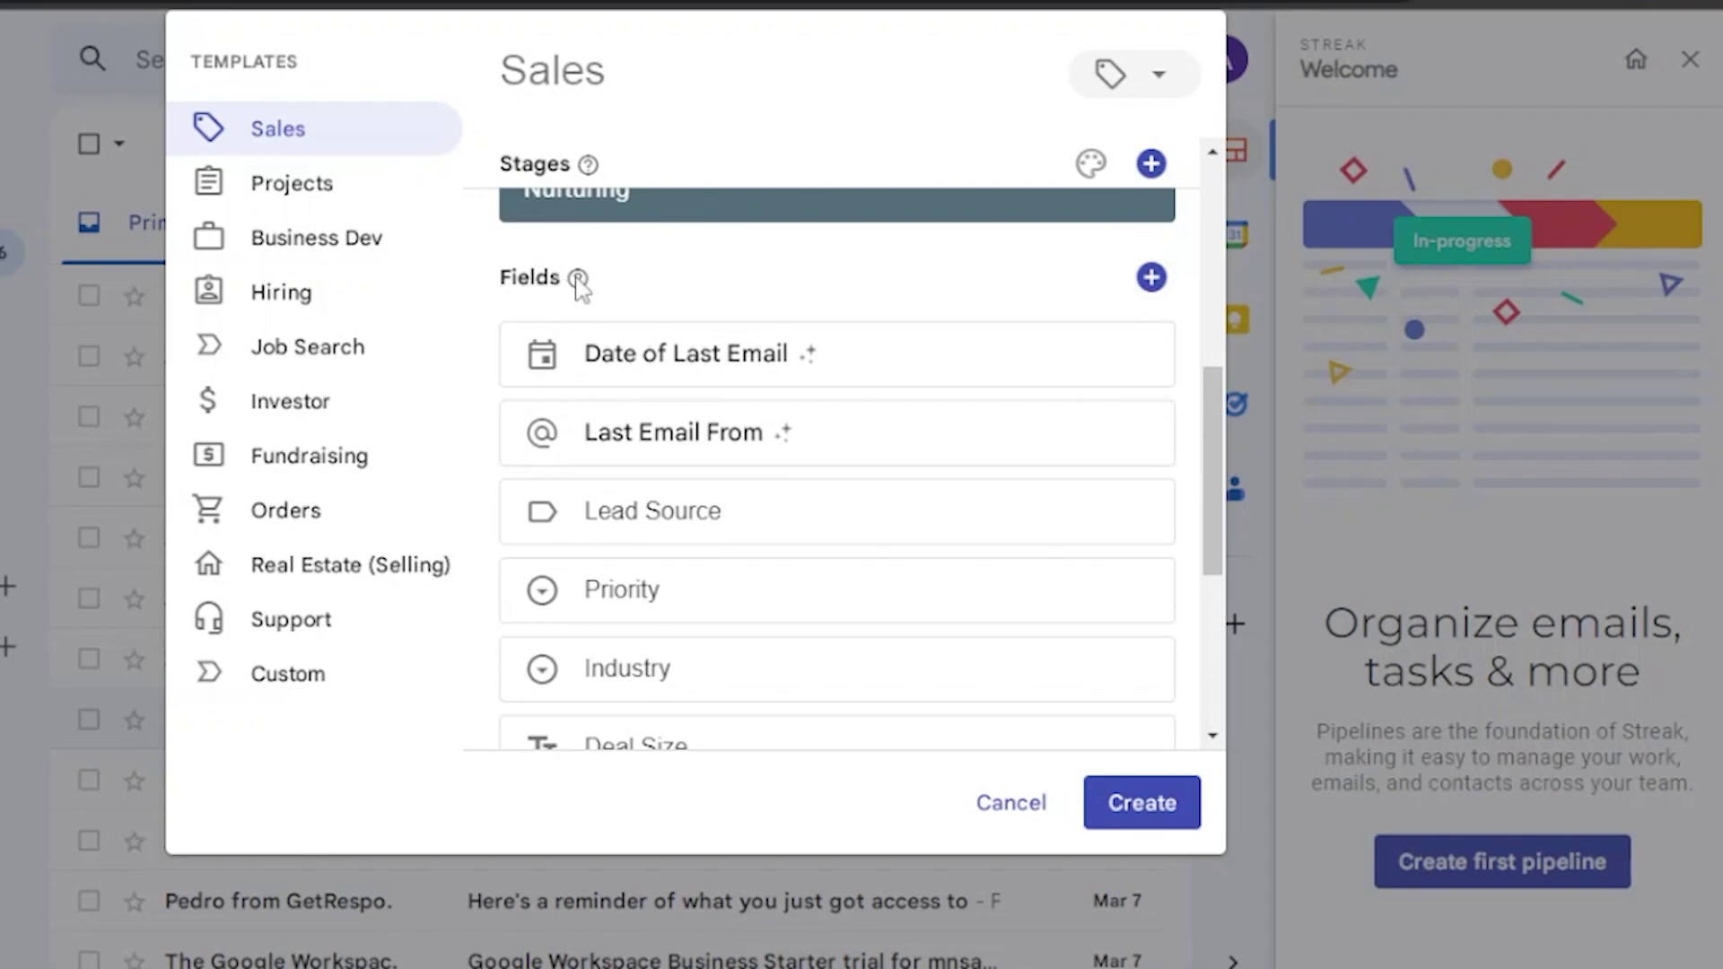
mouse_move(578, 283)
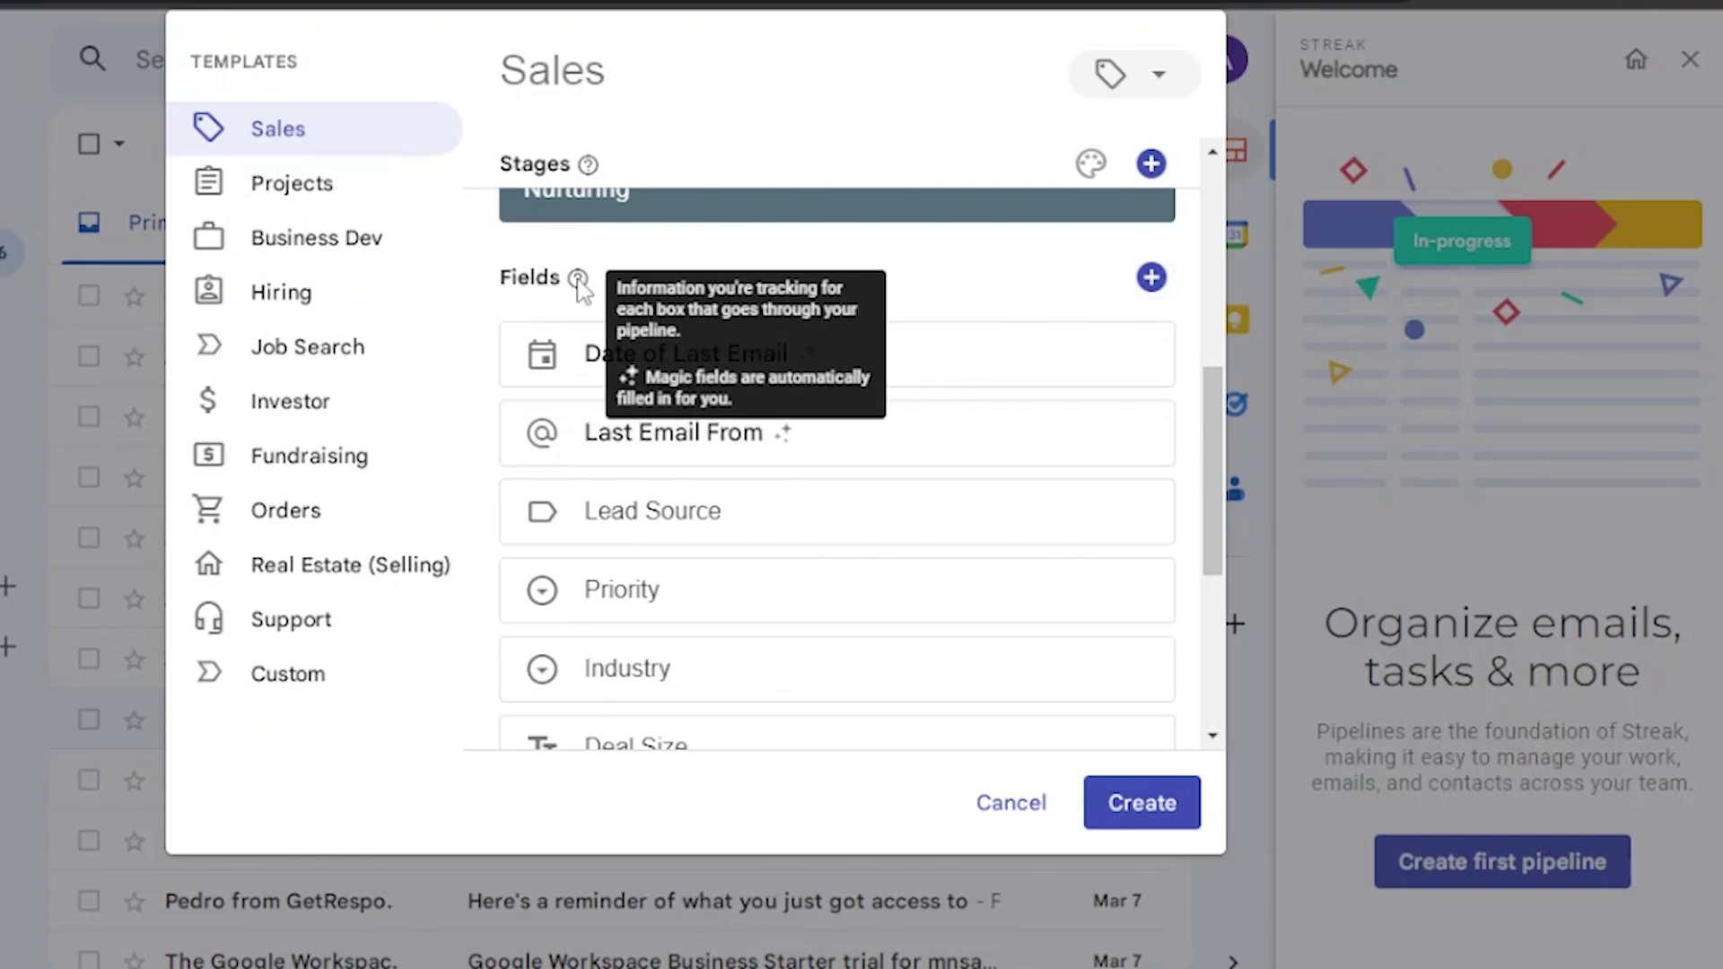
mouse_move(589, 169)
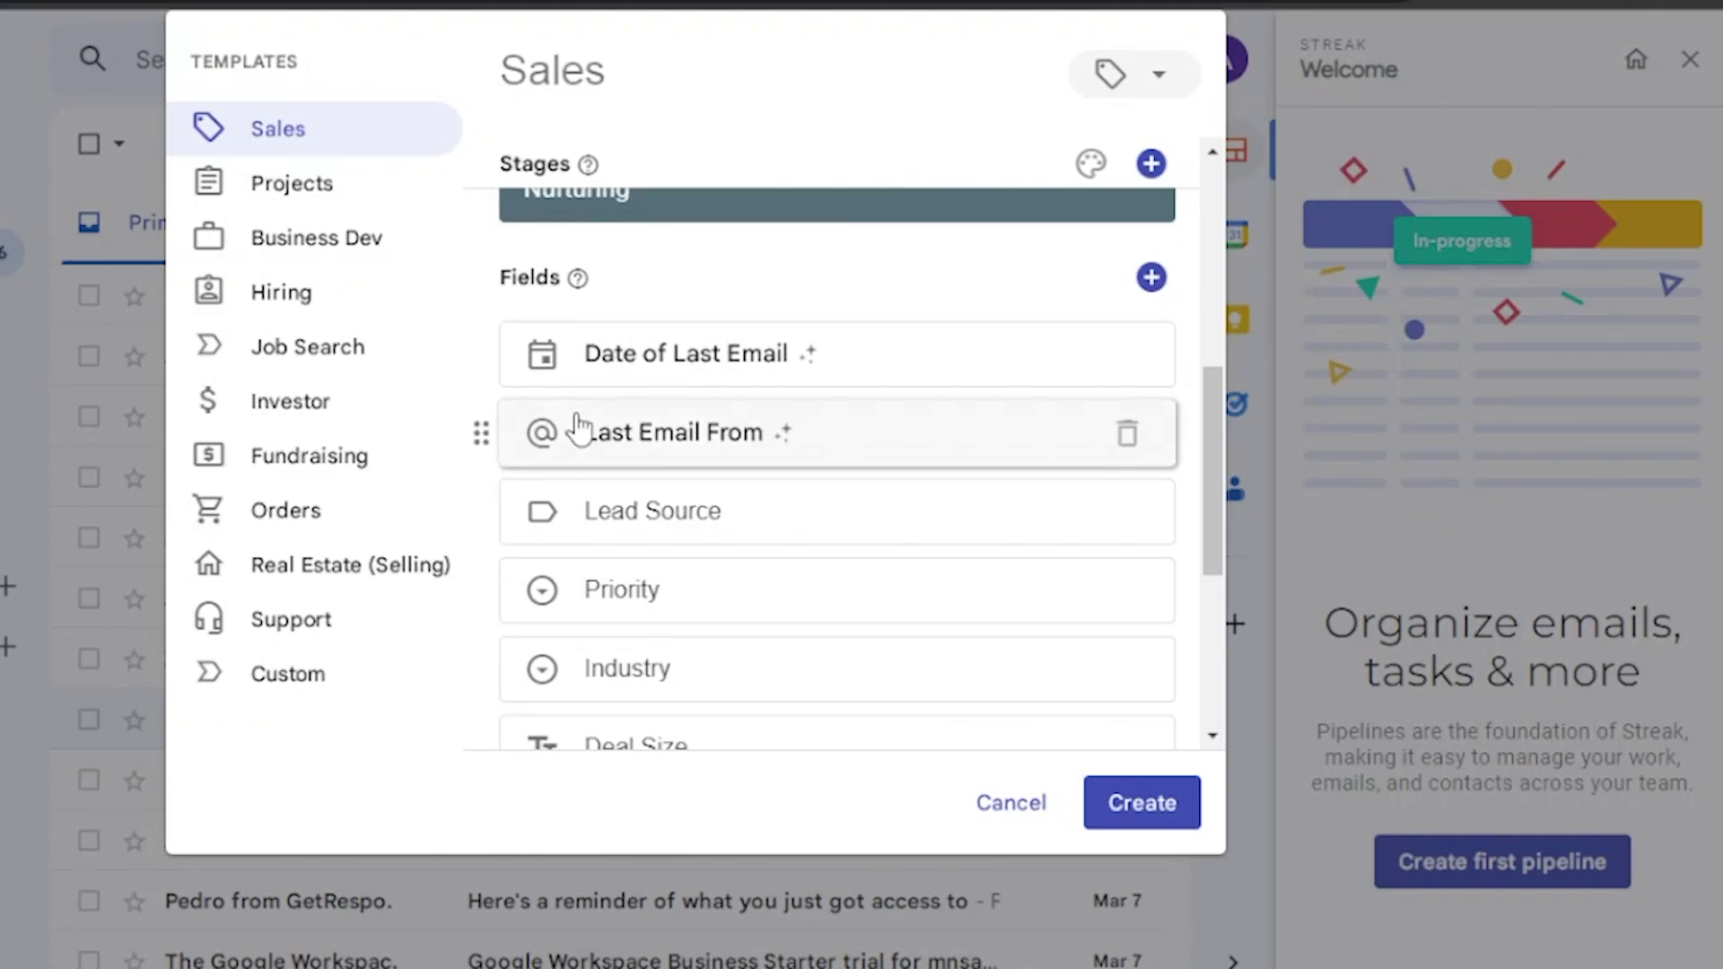
Switch to the Projects template, review its stages and fields, and apply the Spooky palette.
left_click(289, 188)
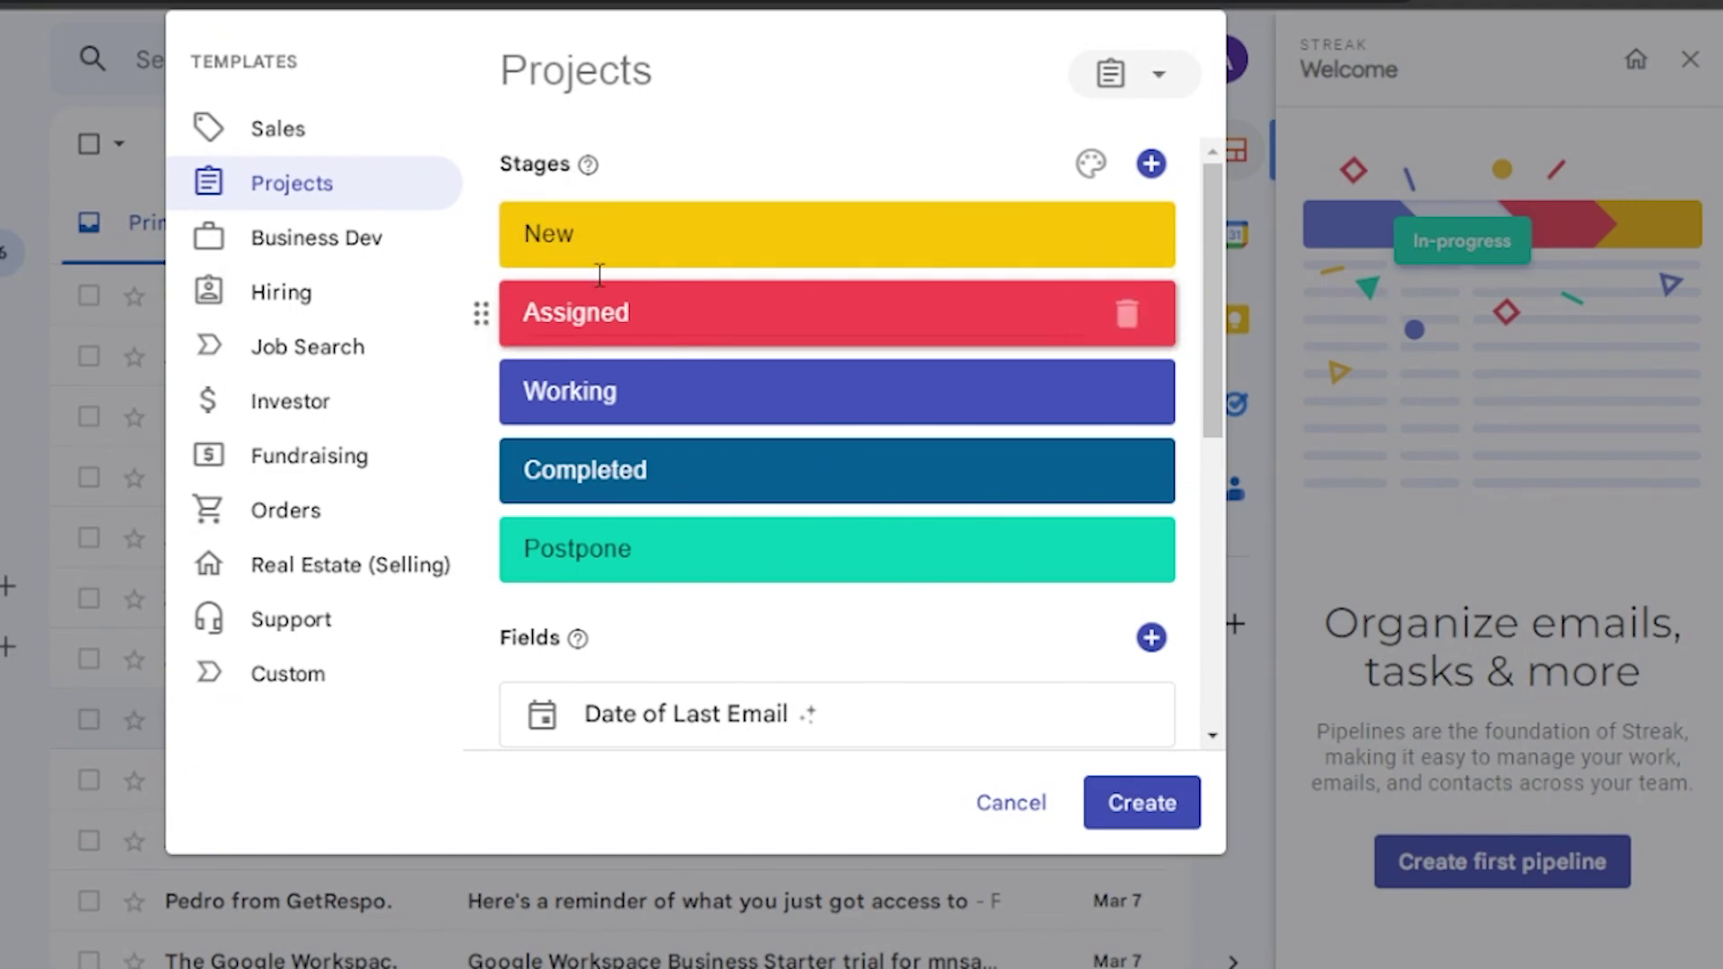
left_click(586, 234)
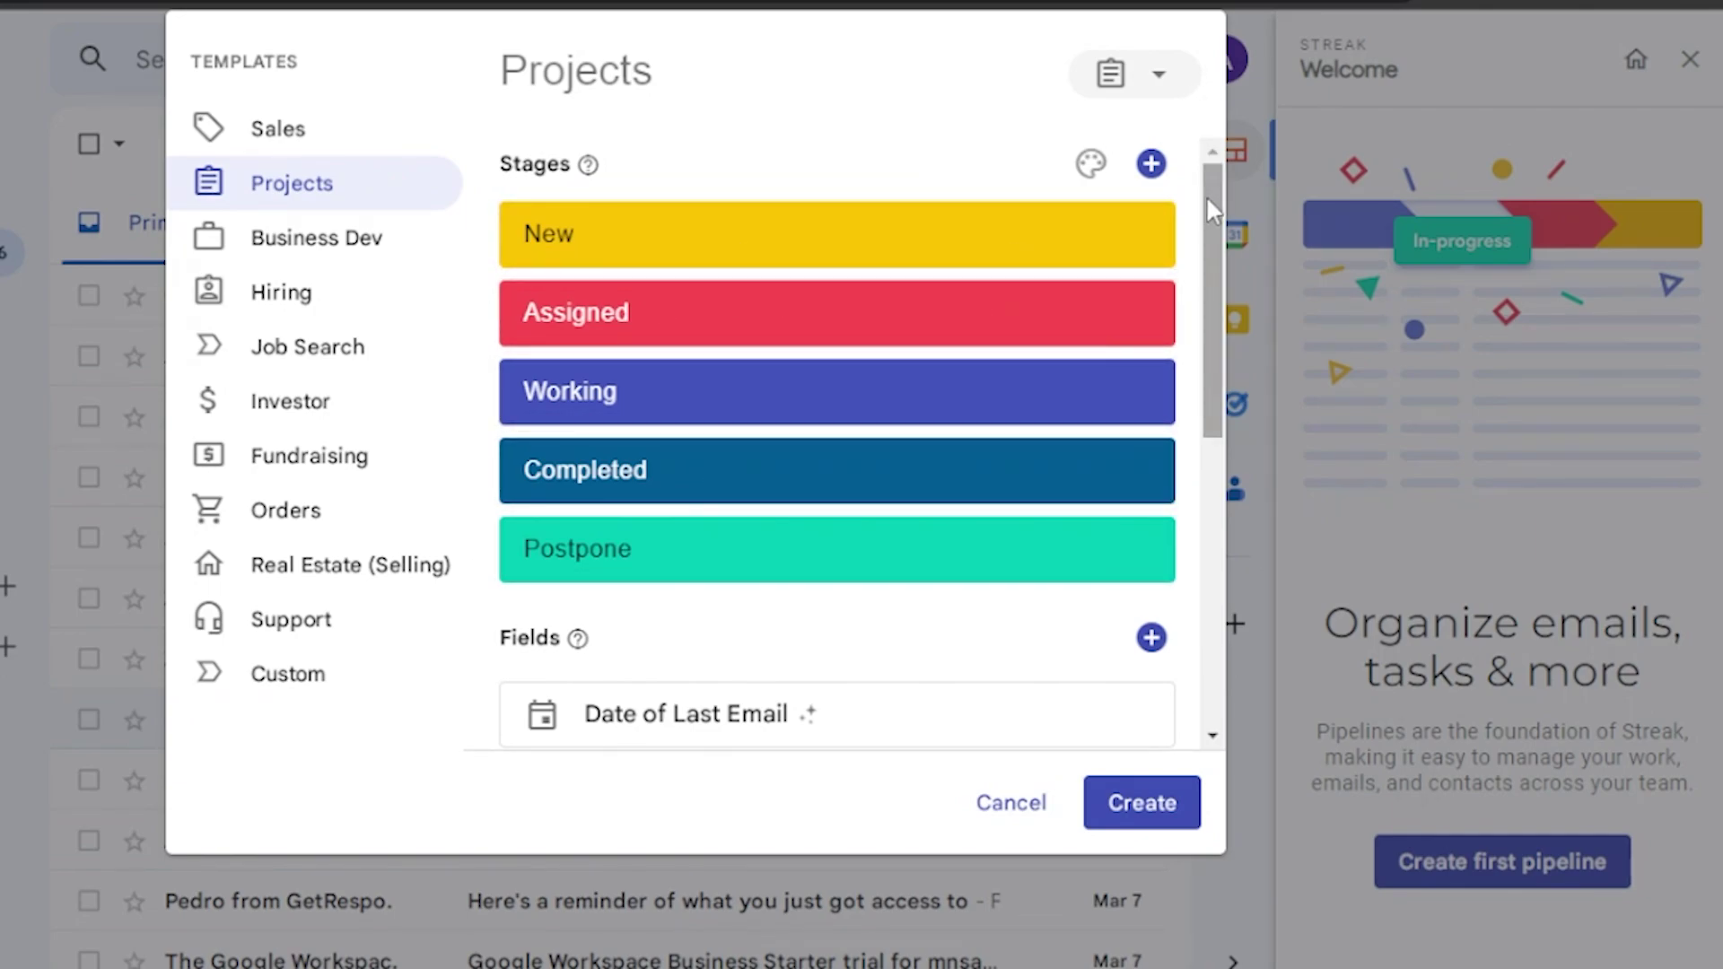
left_click_drag(1202, 198, 1190, 388)
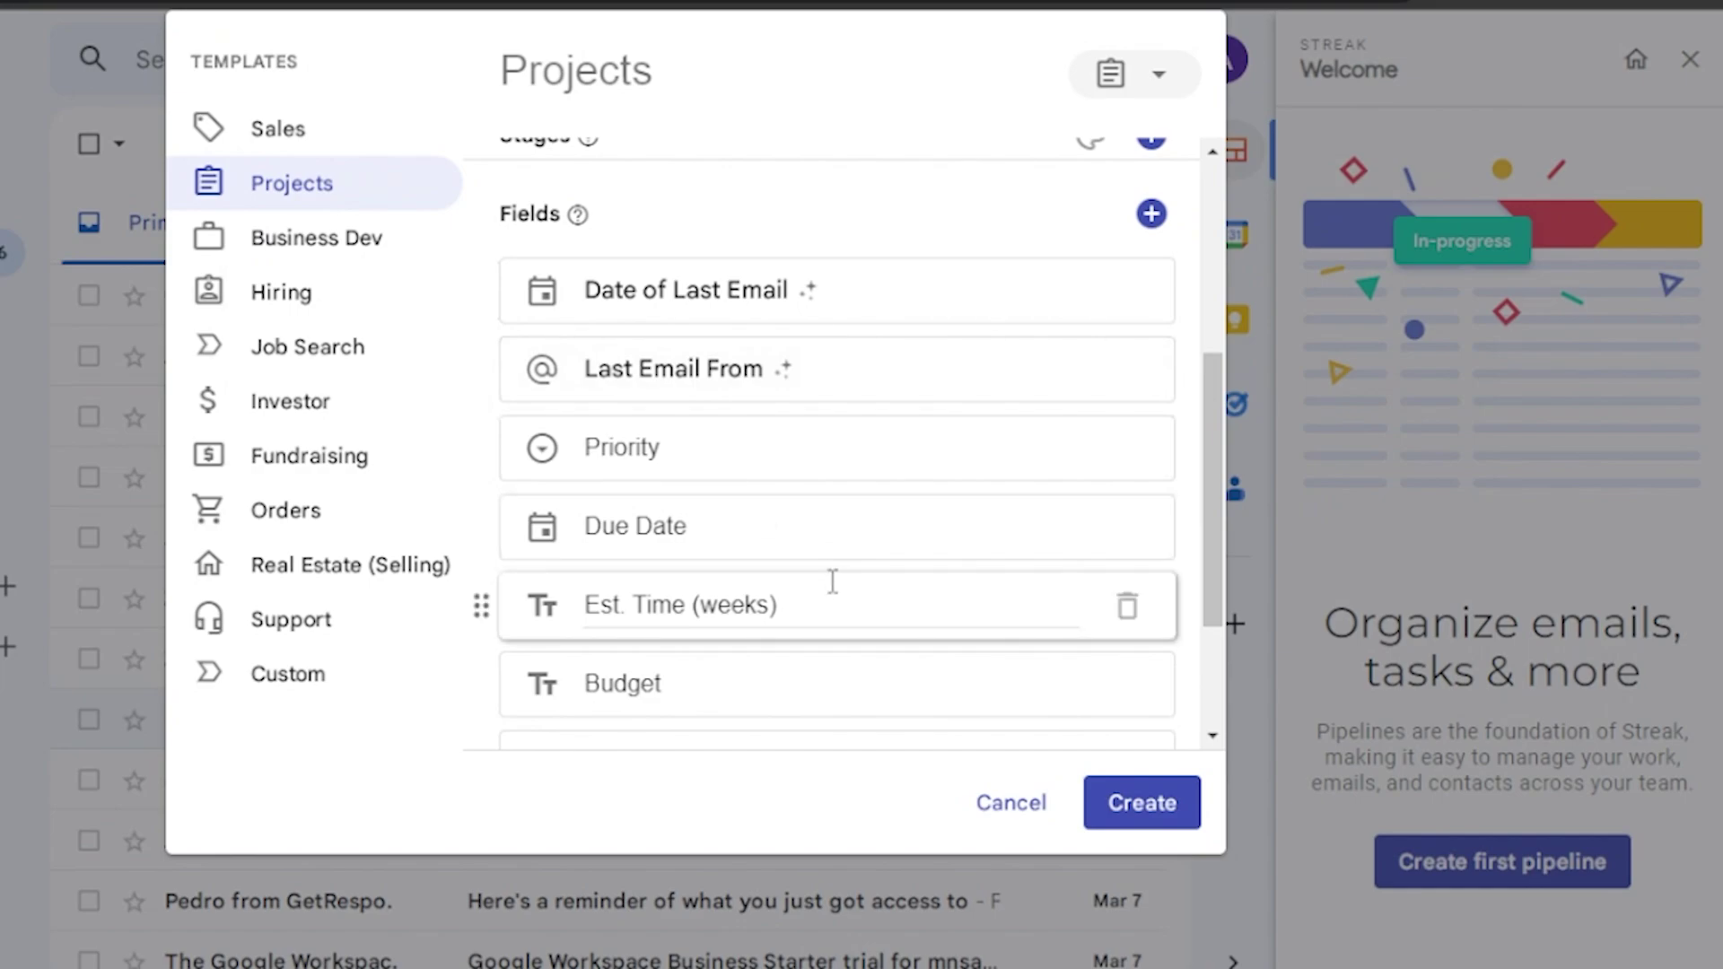
key("Tab")
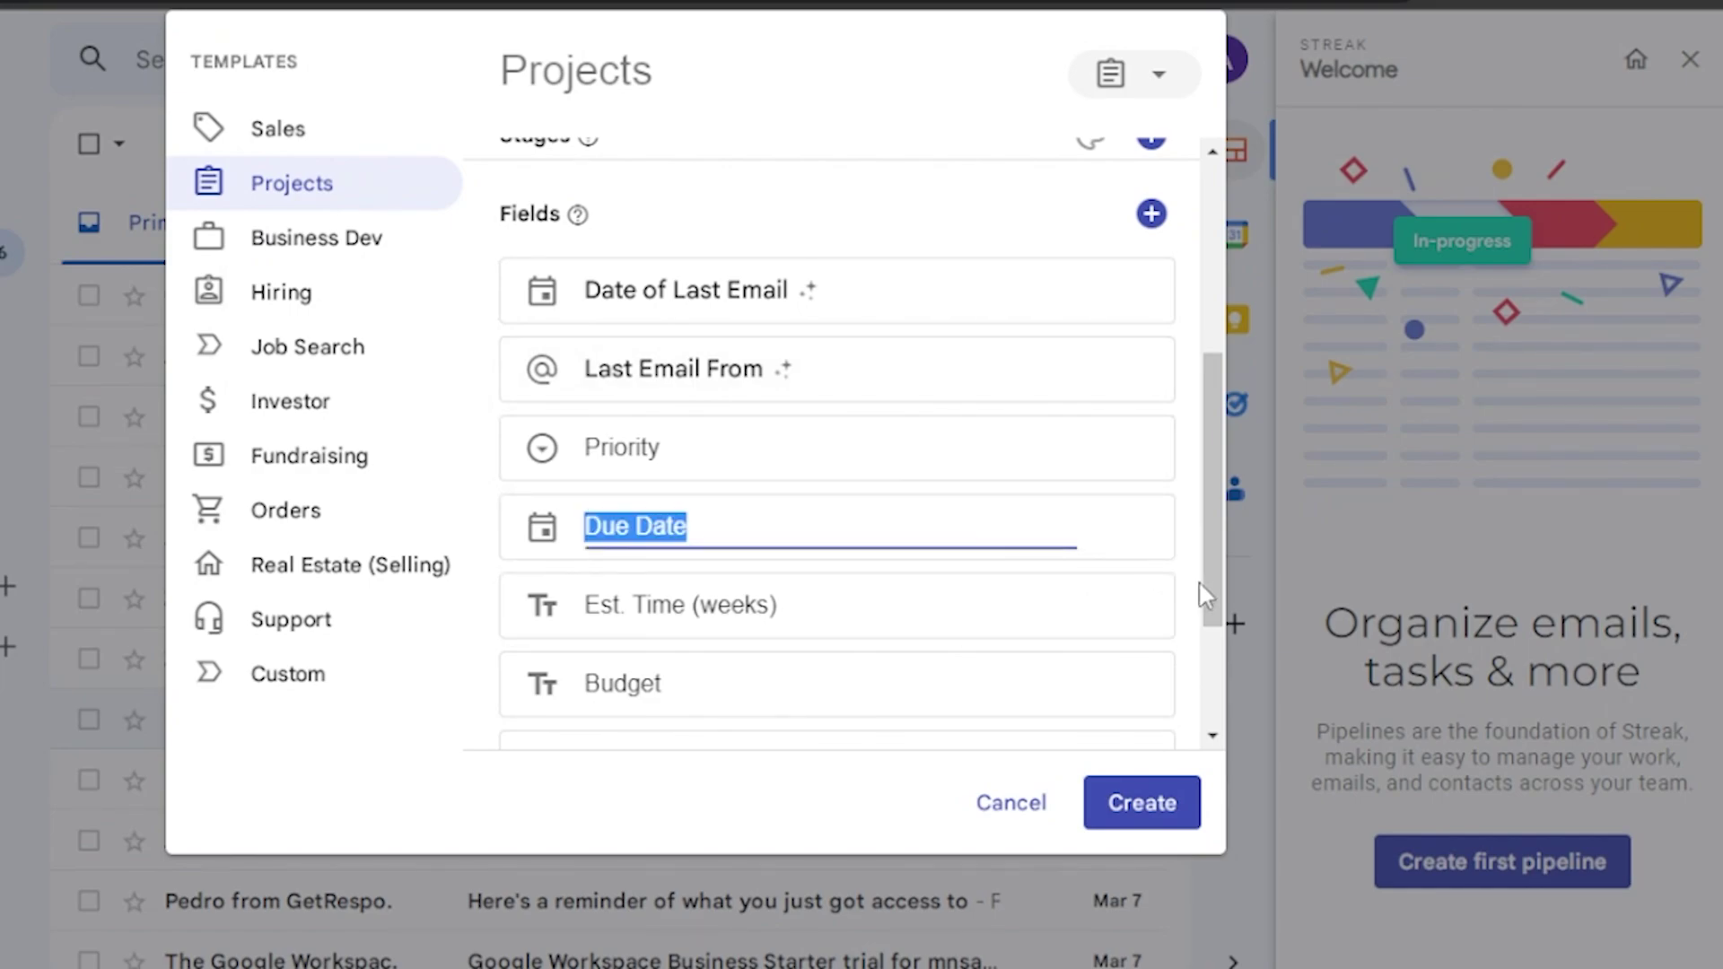
scroll(1203, 606, "down", 3)
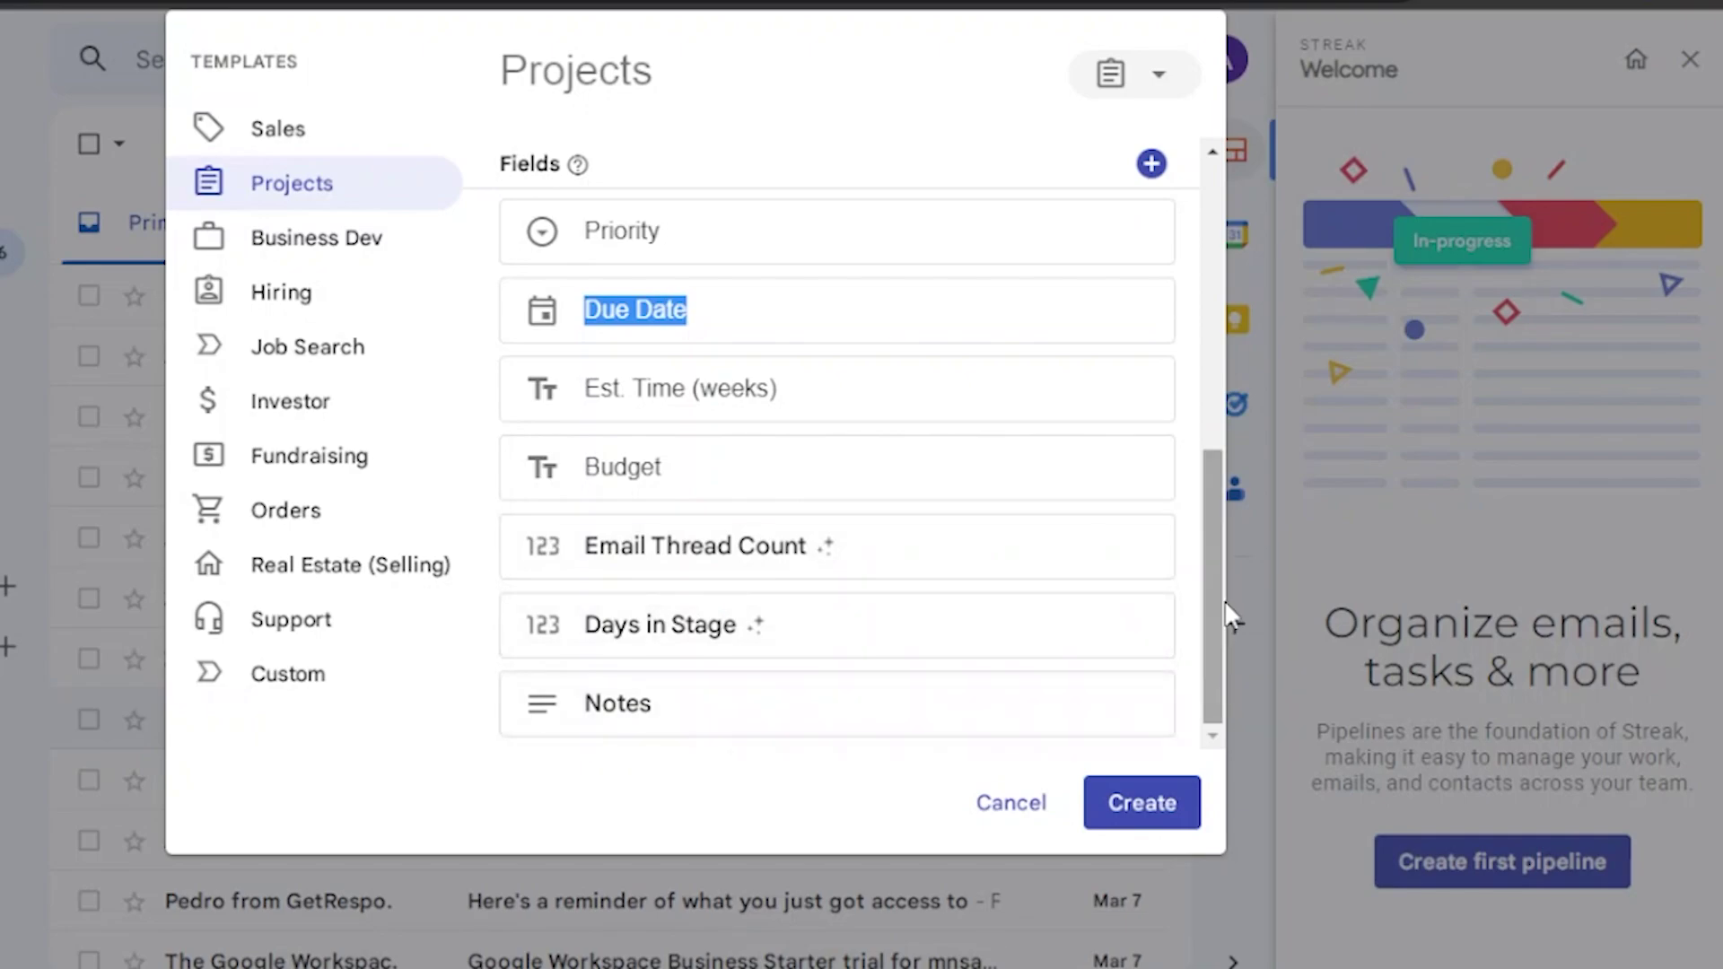
left_click_drag(1220, 594, 1236, 251)
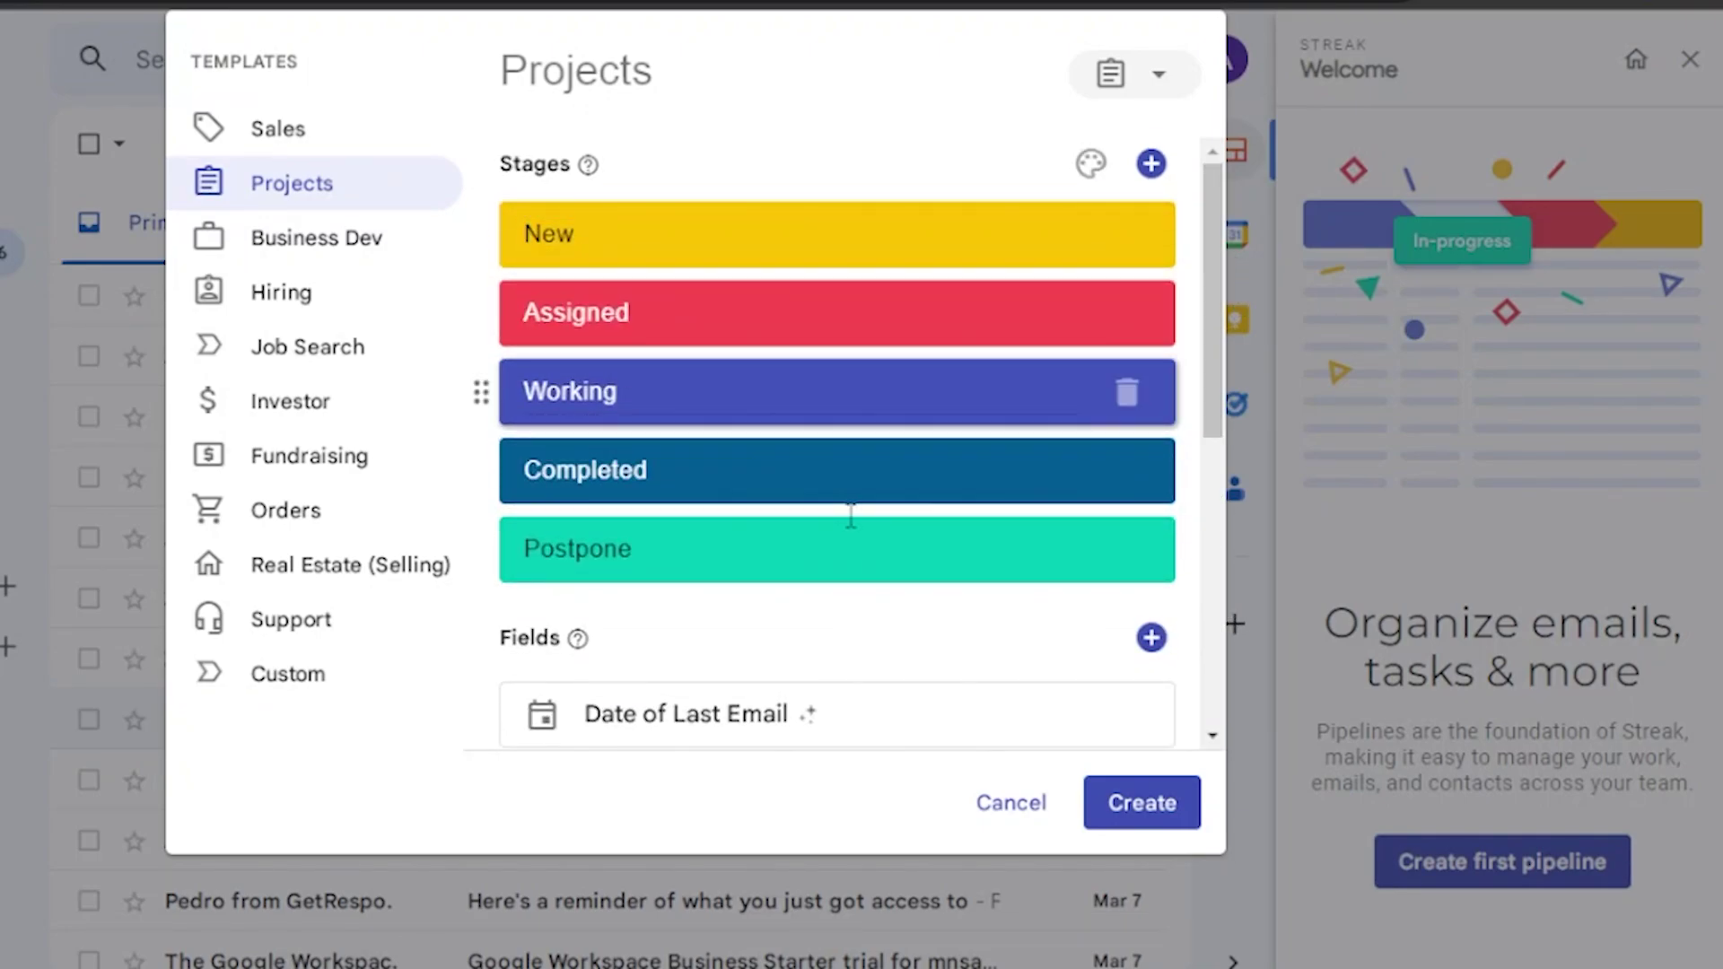
left_click(1092, 166)
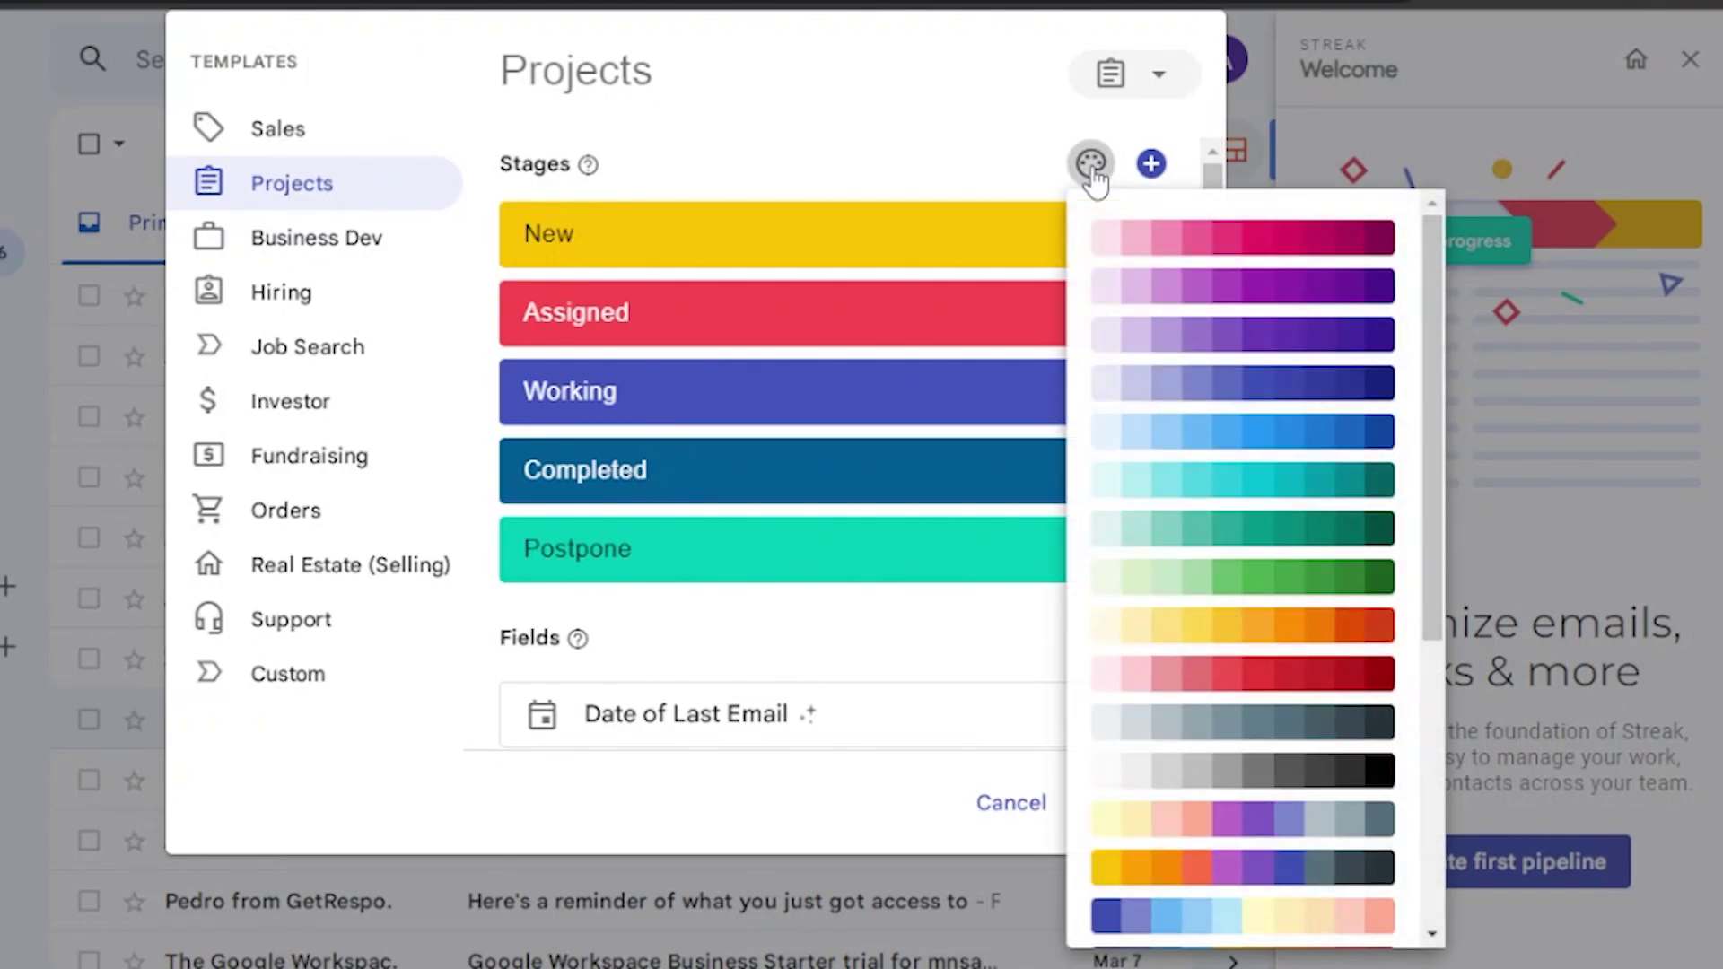
left_click(1237, 884)
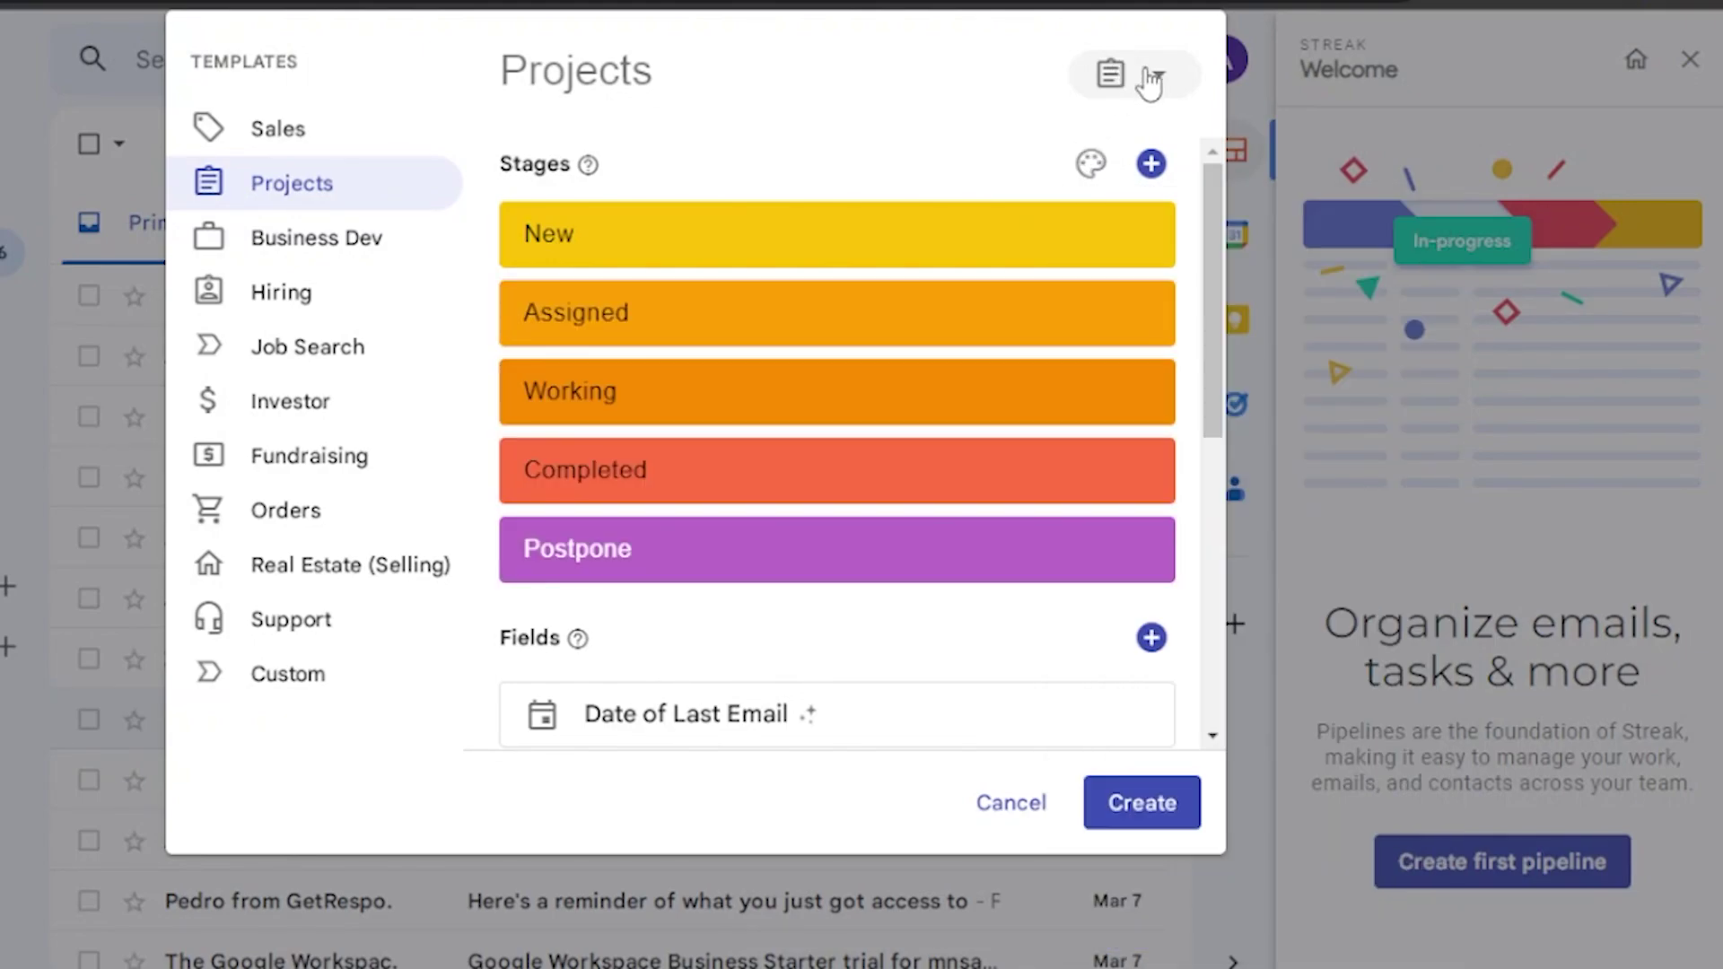
left_click(326, 260)
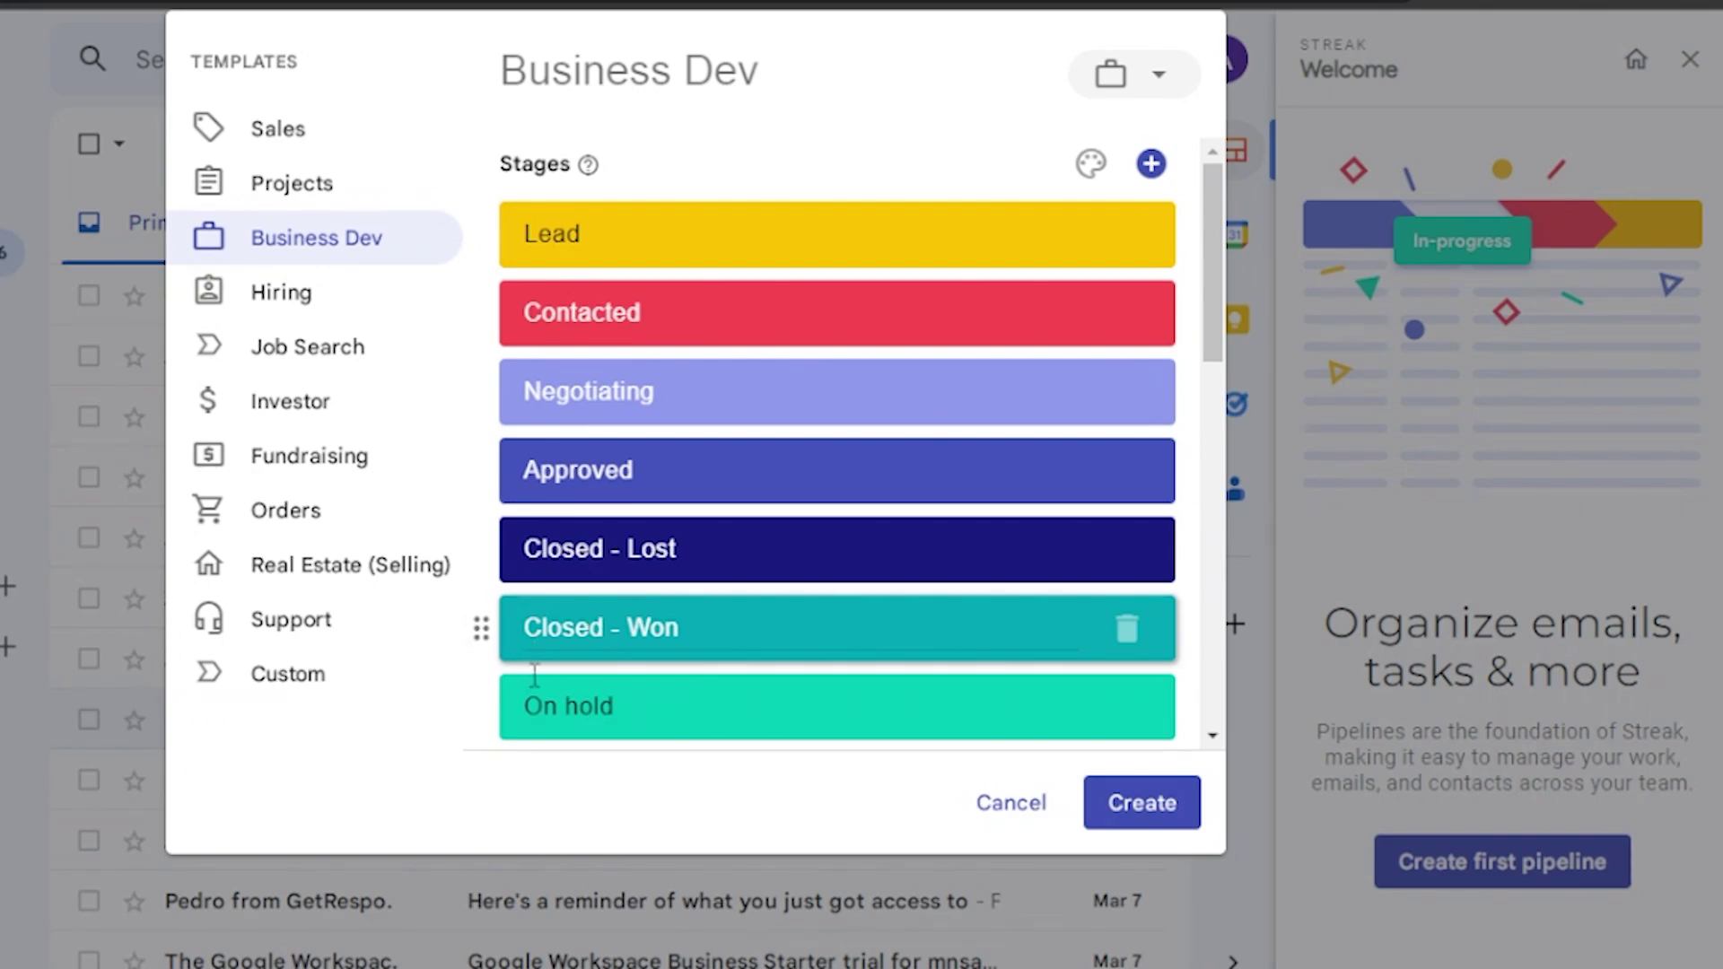
mouse_move(479, 706)
left_mouse_down()
mouse_move(508, 625)
mouse_move(489, 454)
mouse_move(520, 634)
mouse_move(520, 354)
mouse_move(489, 682)
mouse_move(537, 406)
mouse_move(520, 339)
mouse_move(502, 705)
left_mouse_up()
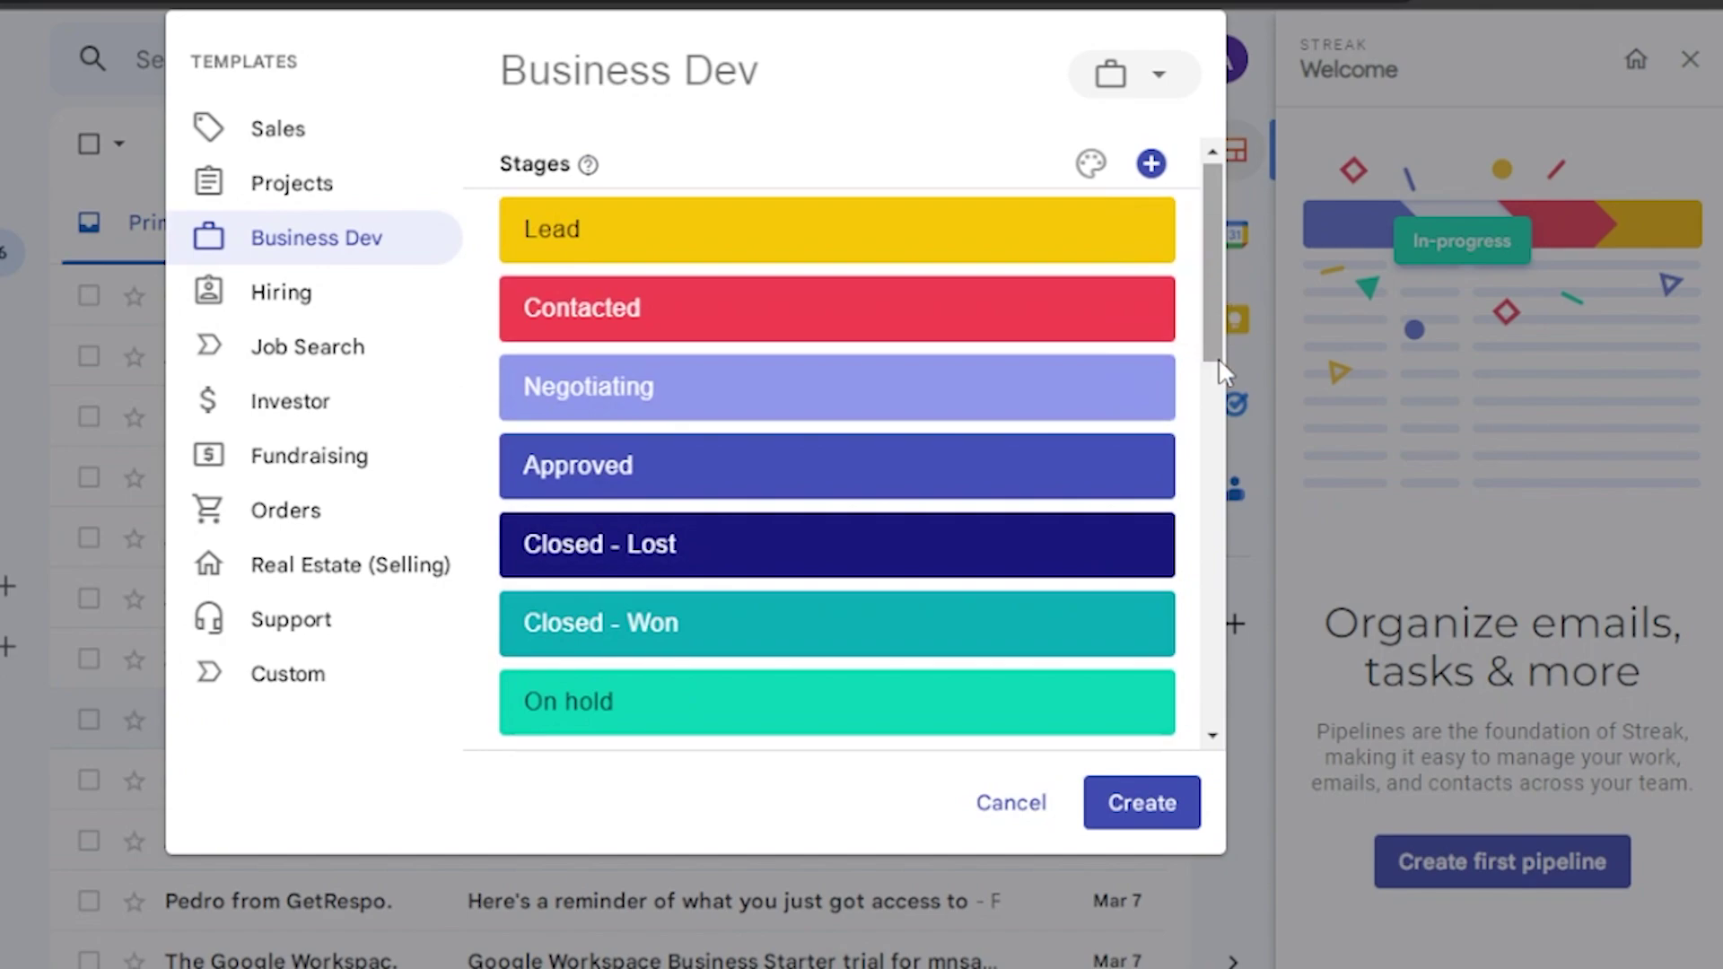
left_click_drag(1219, 357, 1213, 677)
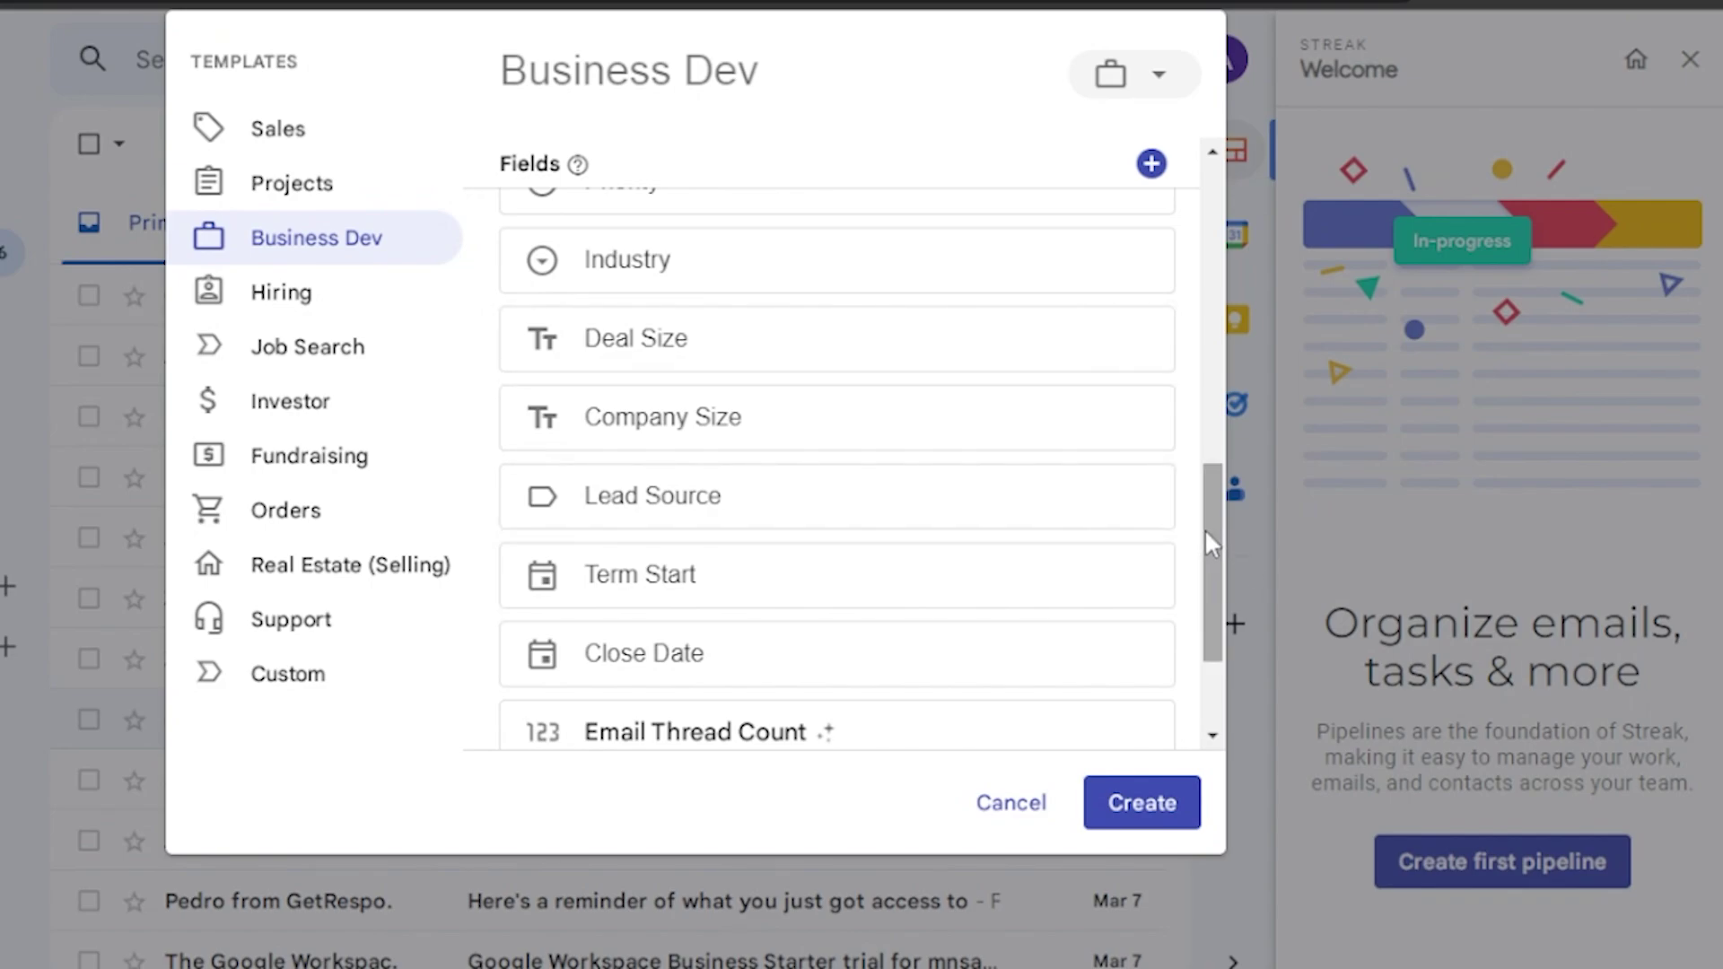
left_click_drag(1204, 529, 1215, 454)
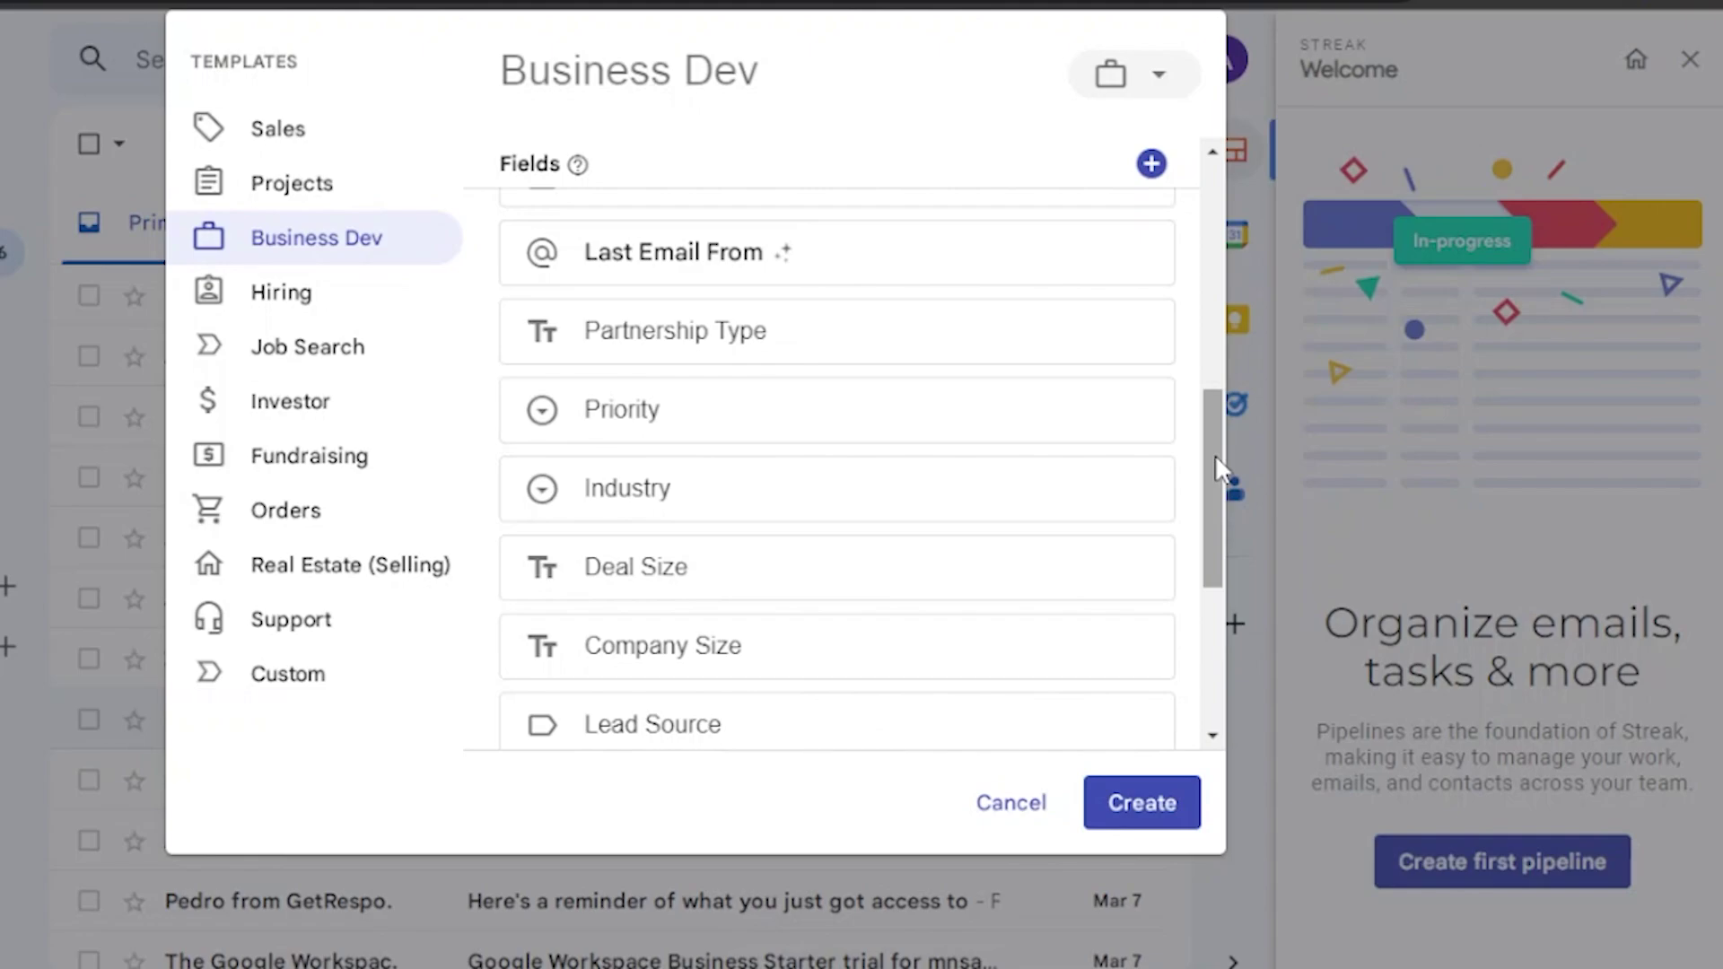
left_click_drag(1215, 454, 1213, 417)
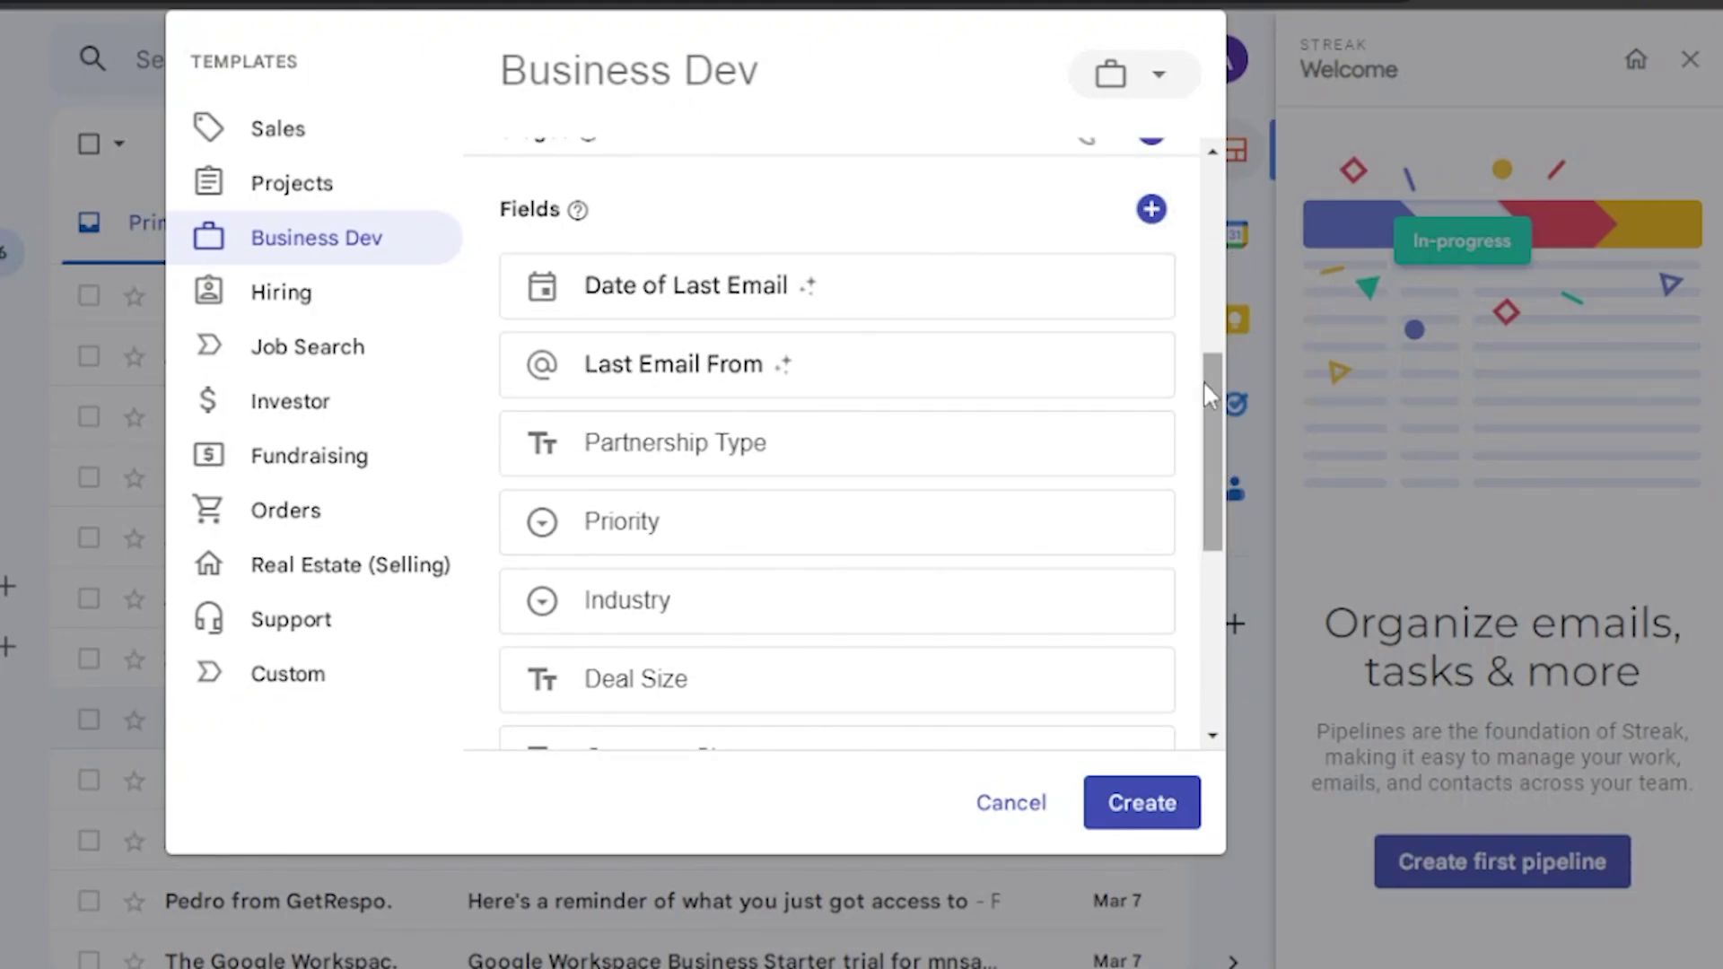
left_click(1215, 596)
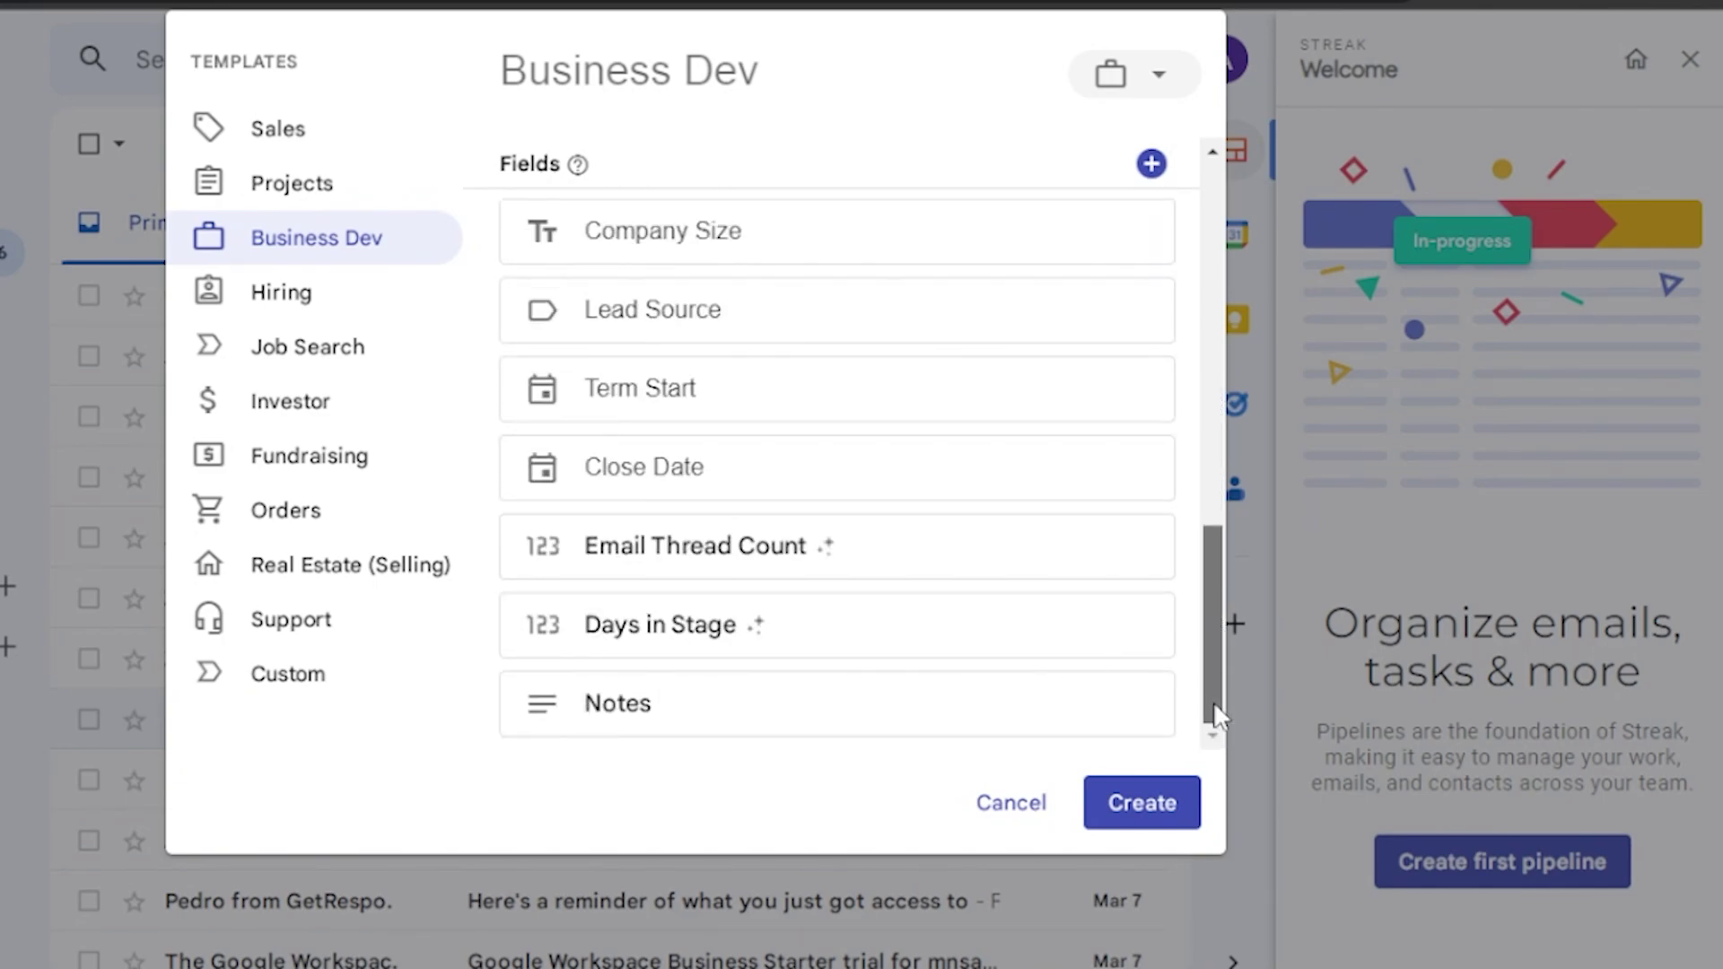
left_click_drag(1215, 628, 1226, 485)
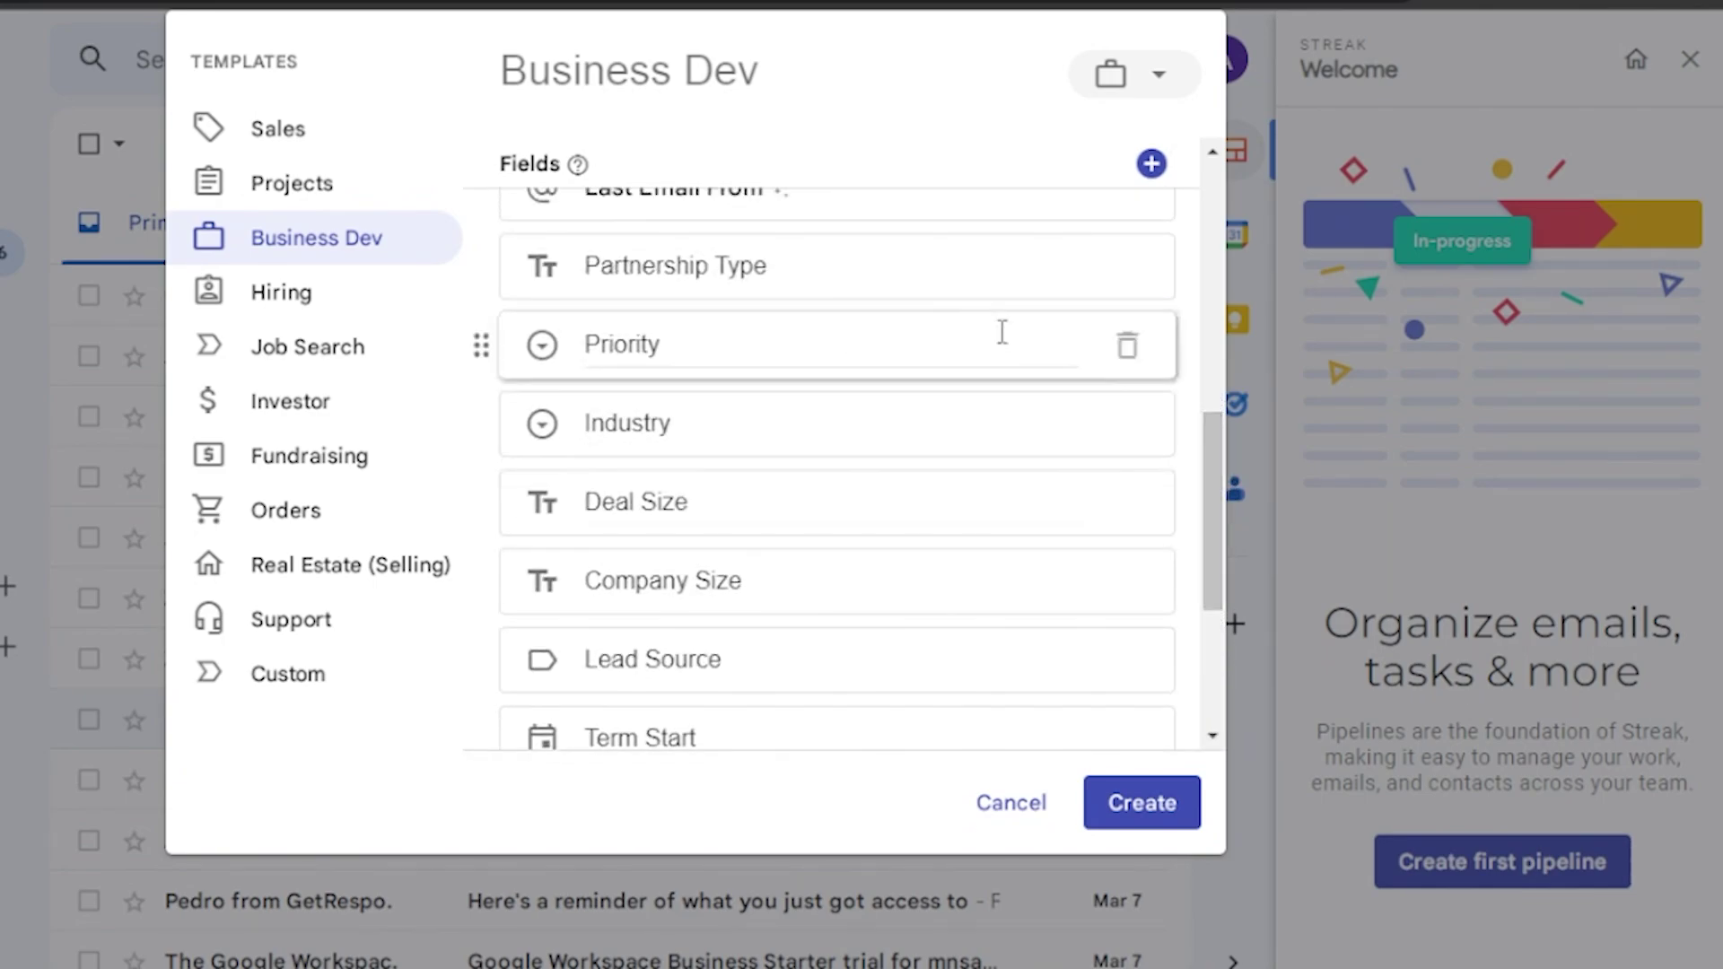
Add a Total Meeting Notes Duration field from Calls and meetings, then preview Hiring.
left_click(1152, 171)
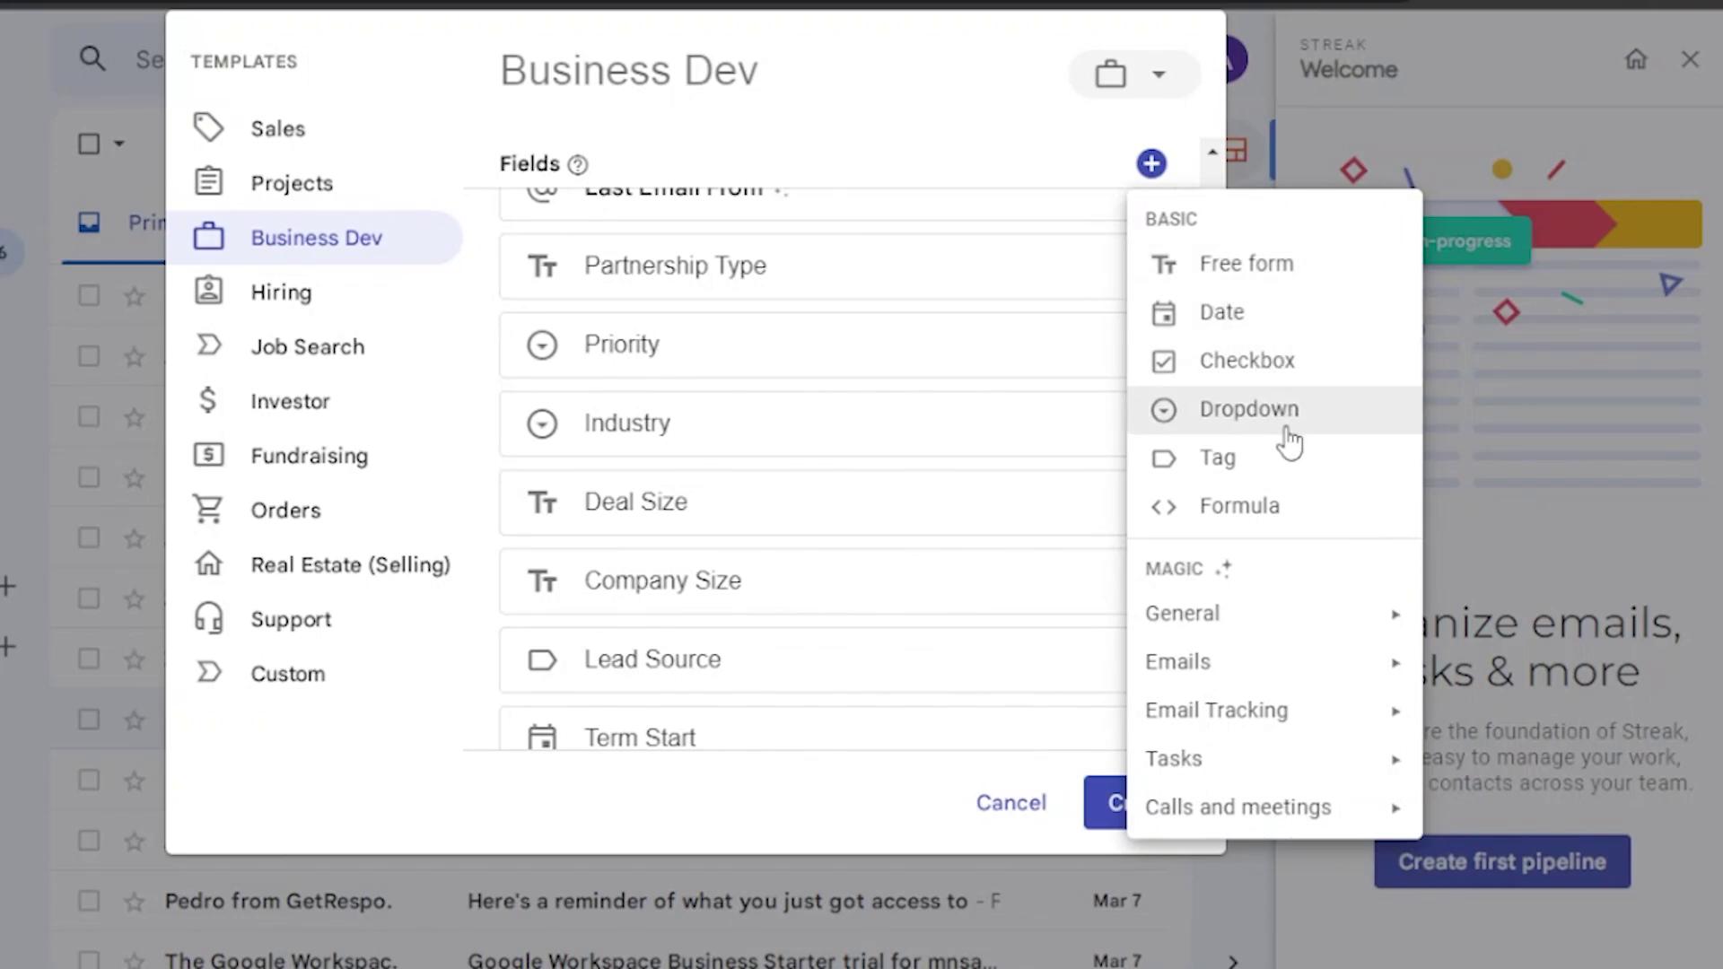
mouse_move(1274, 628)
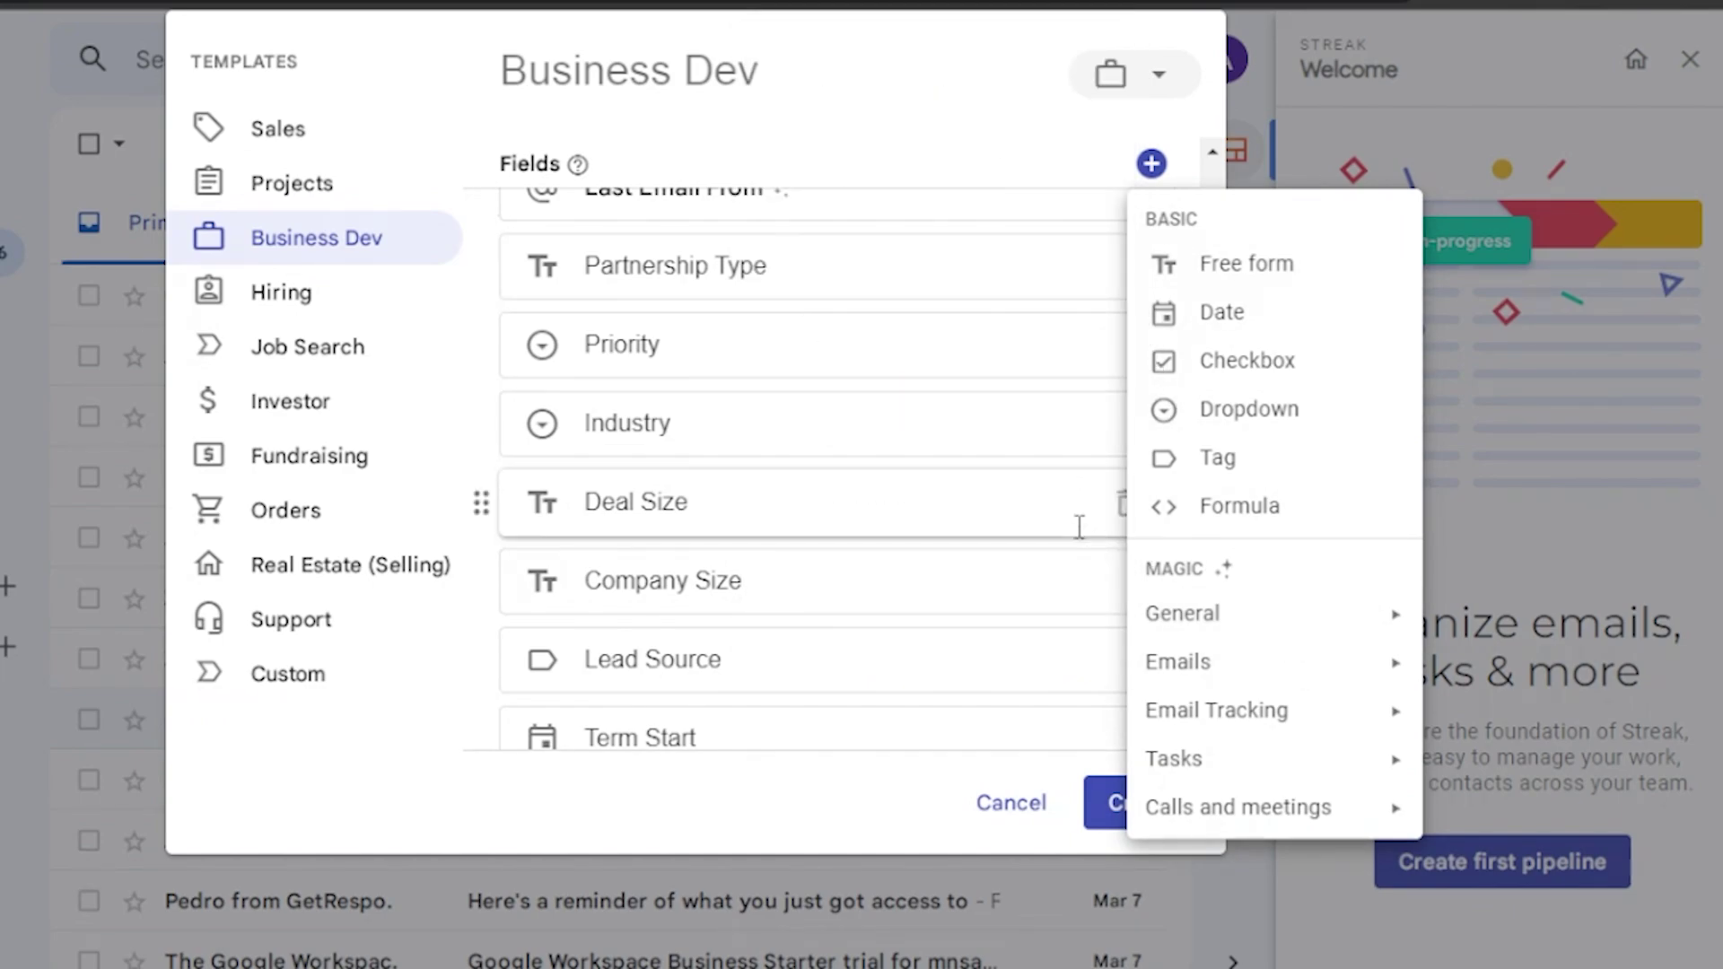
mouse_move(1262, 669)
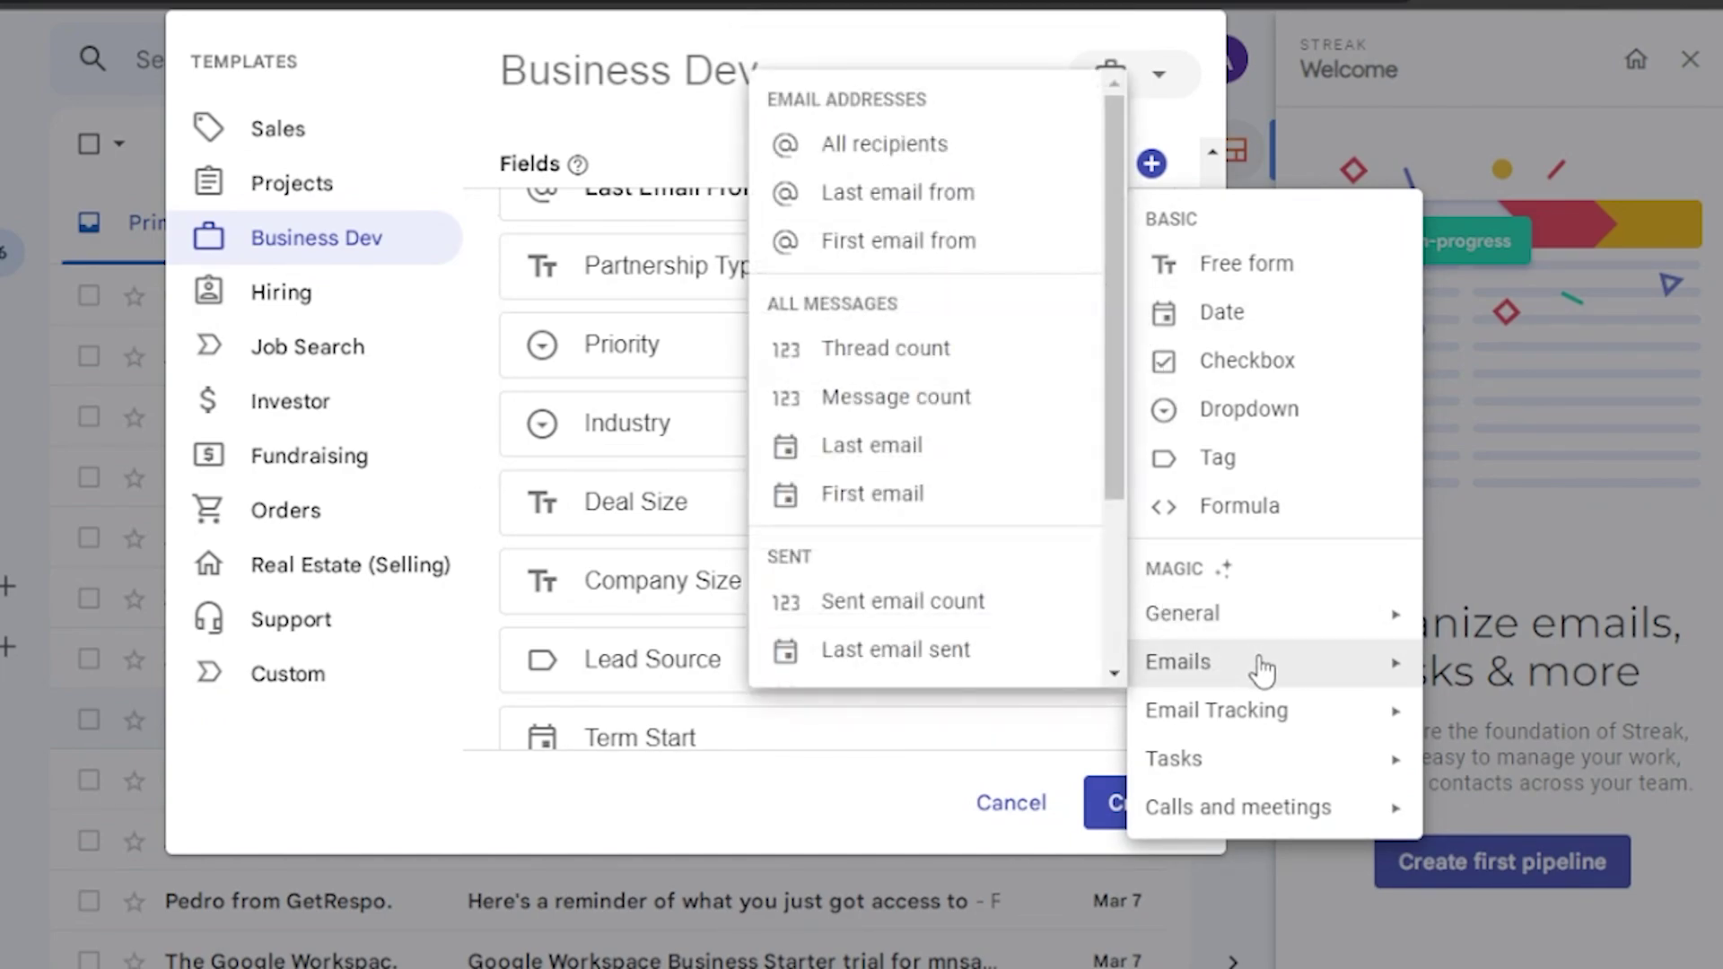
mouse_move(1273, 725)
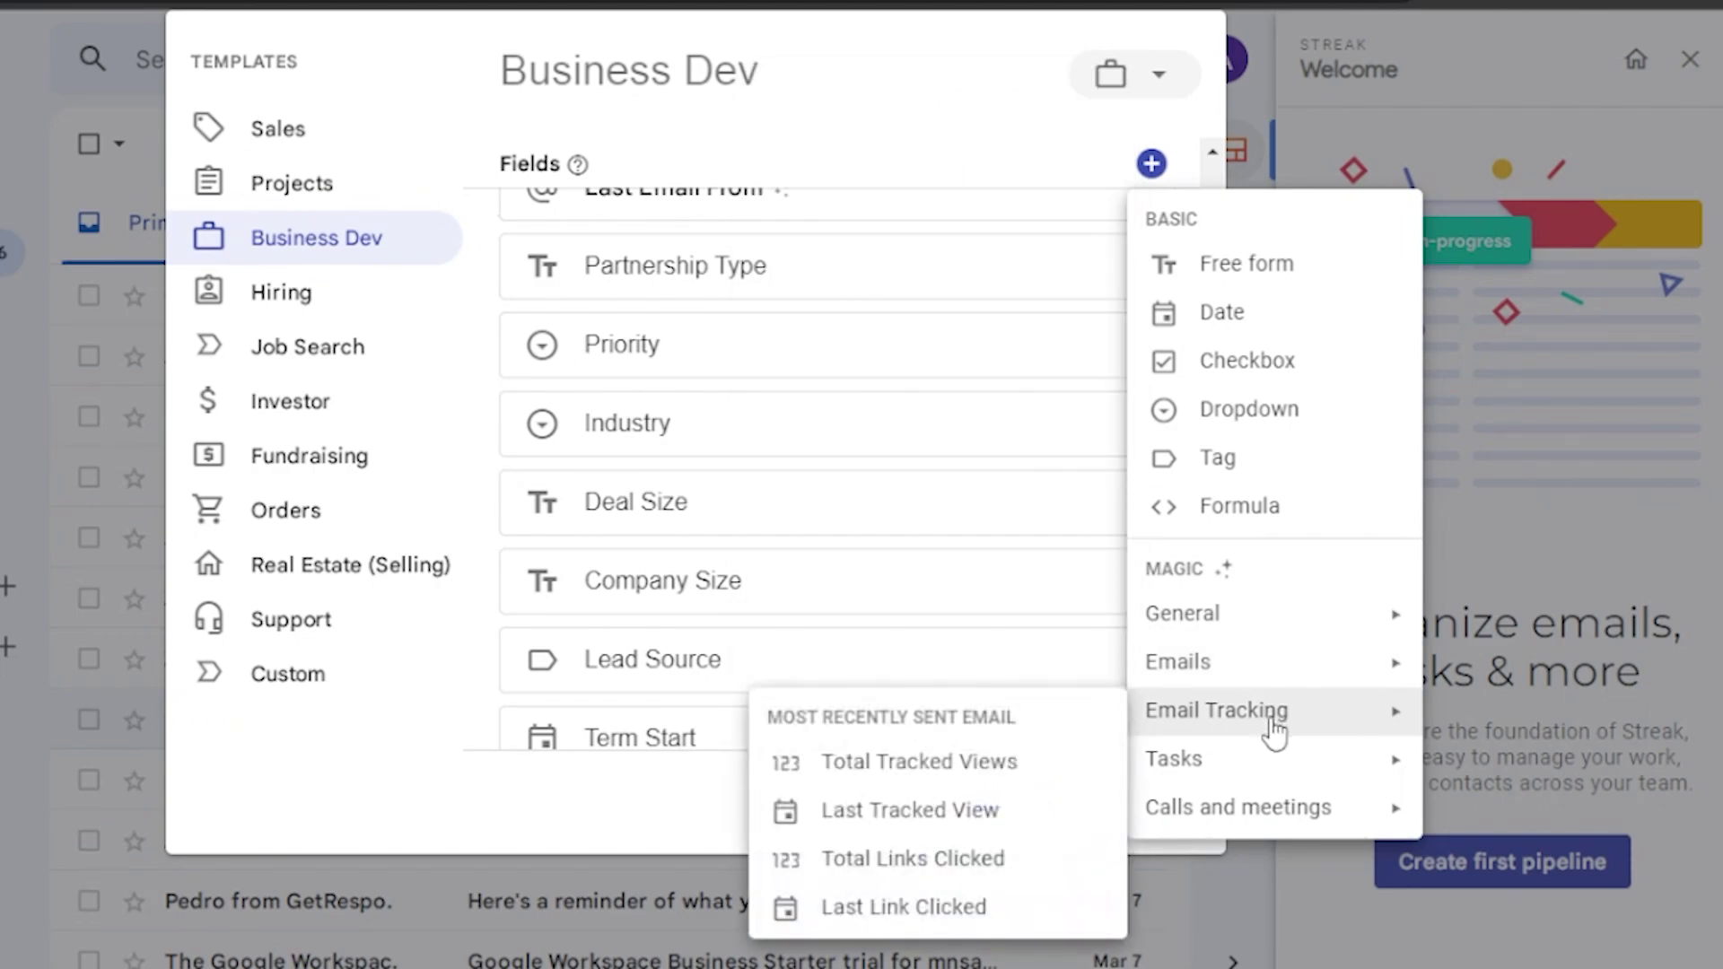
mouse_move(1276, 784)
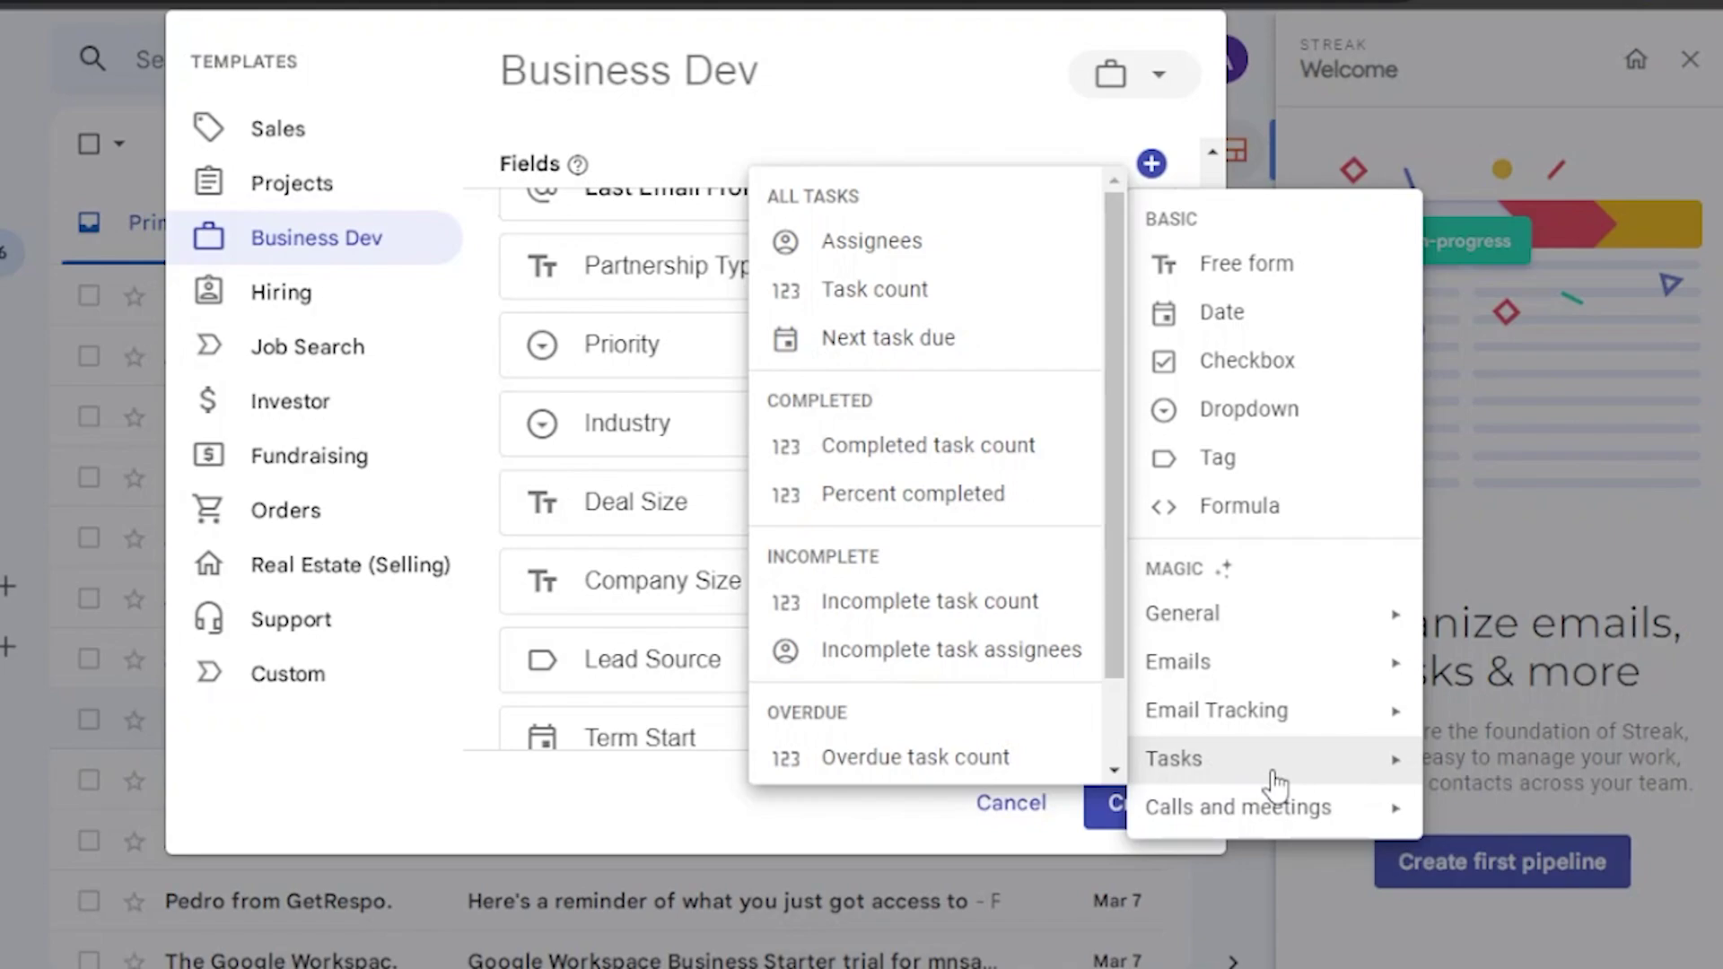
mouse_move(1290, 816)
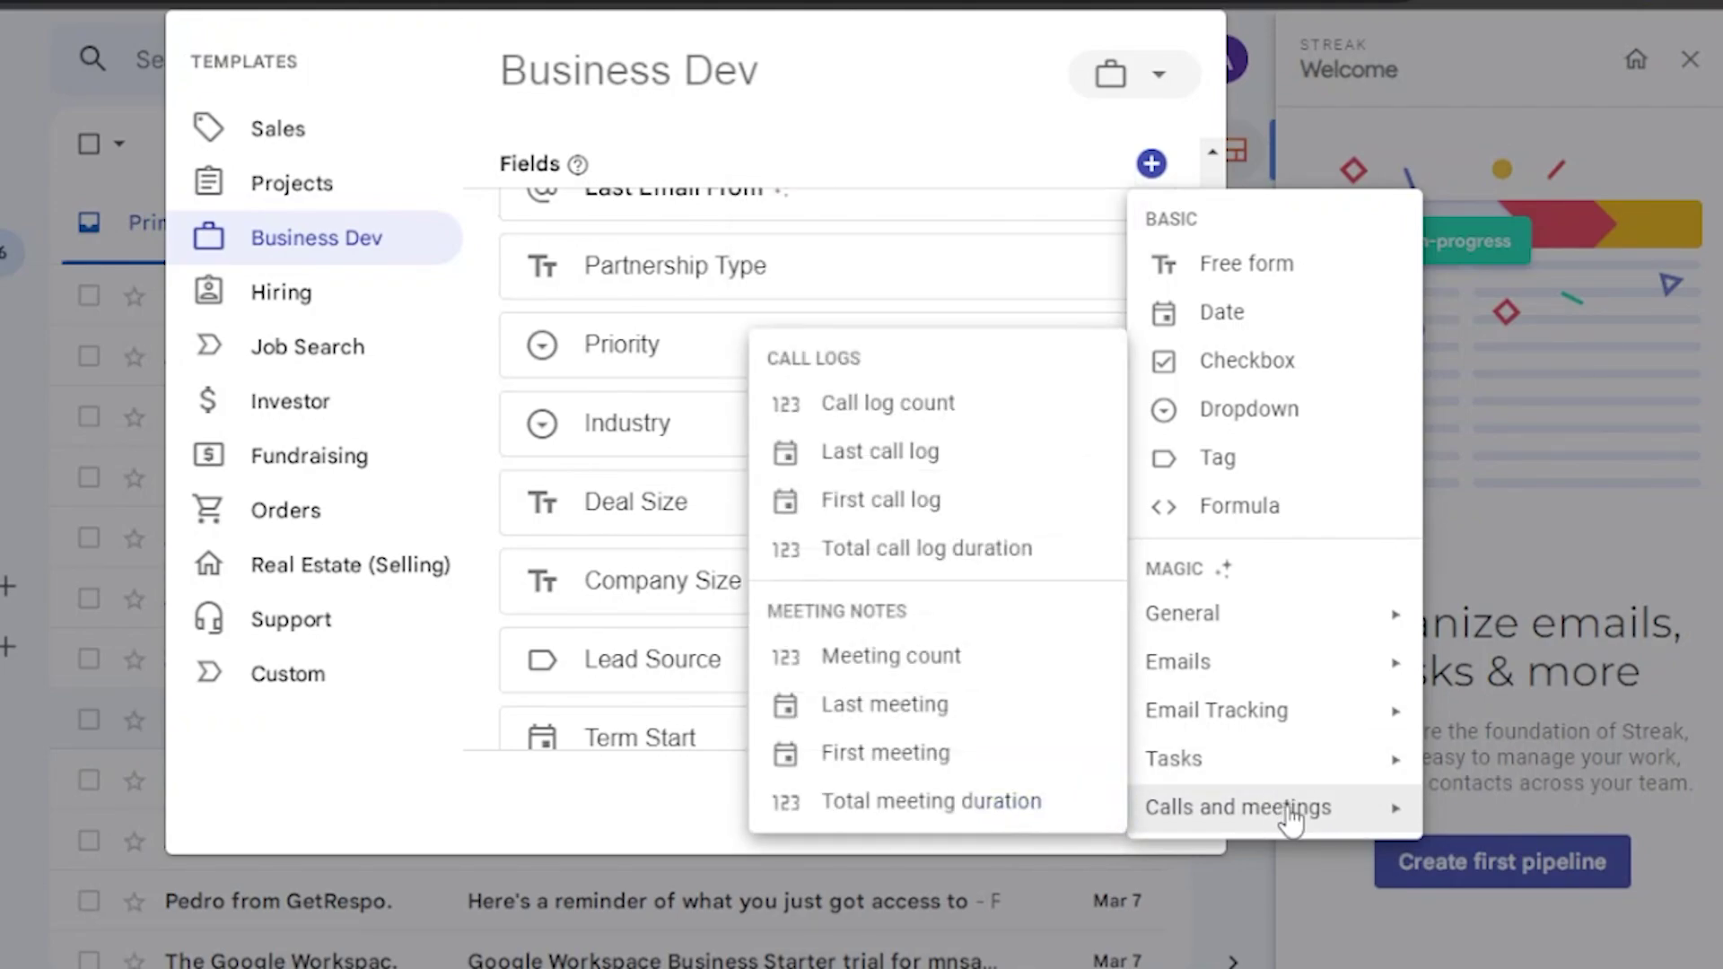
left_click(964, 812)
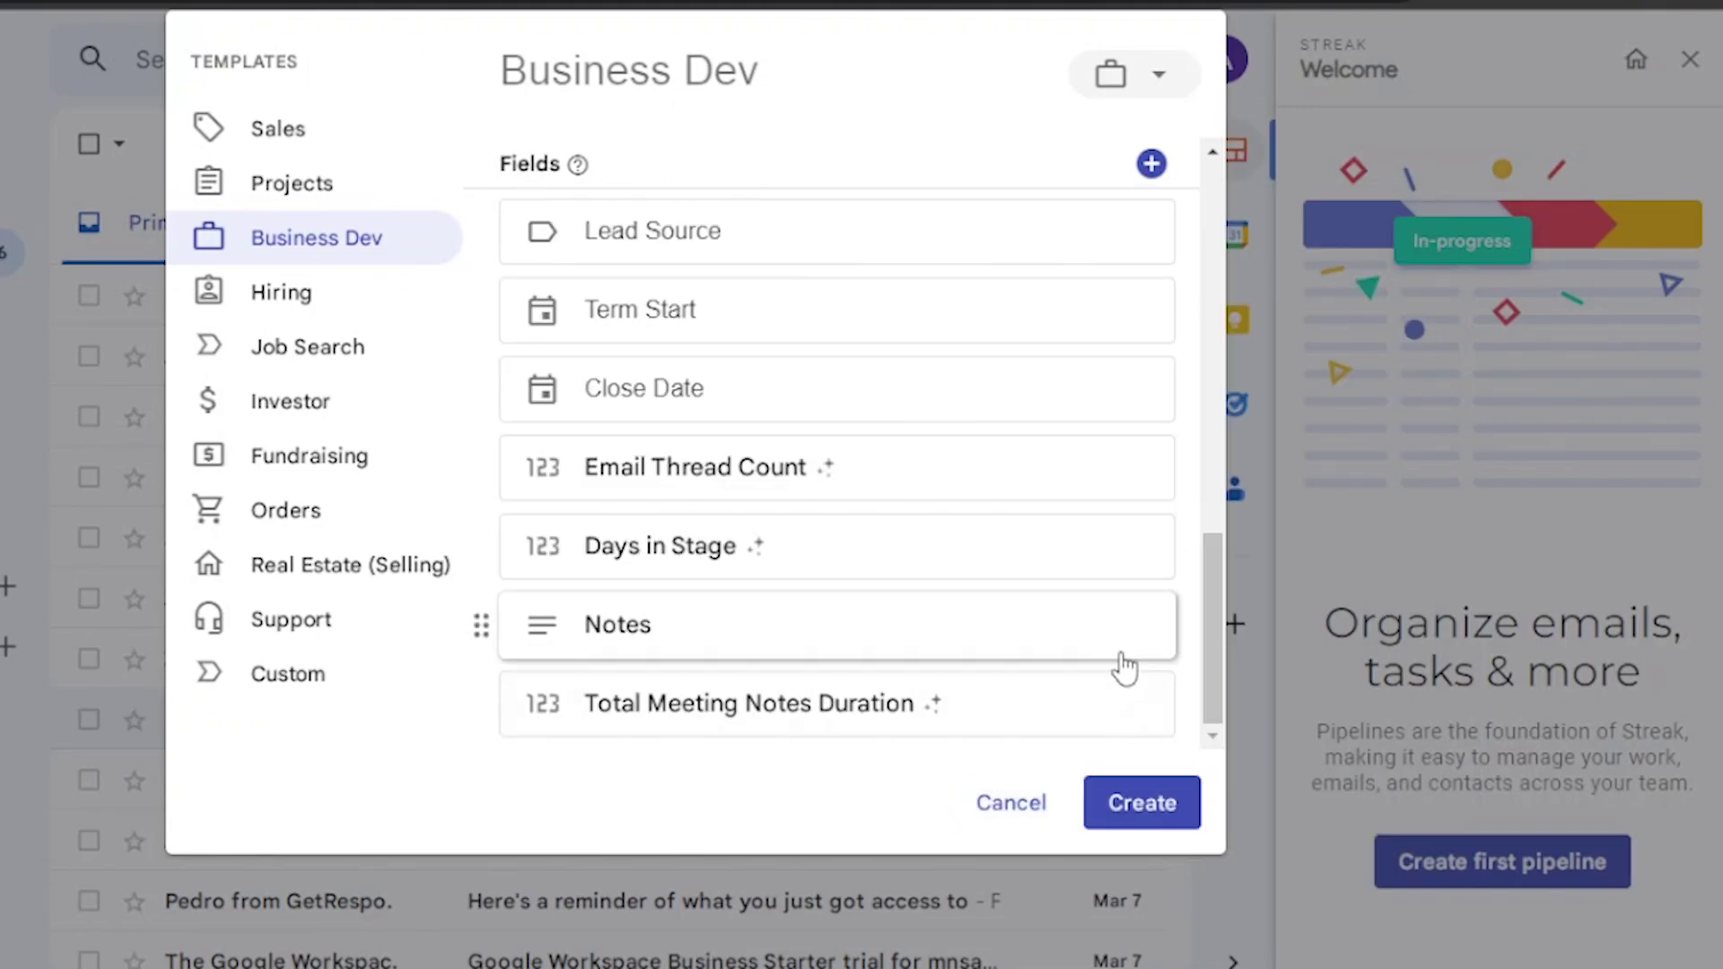
left_click_drag(1205, 610, 1192, 115)
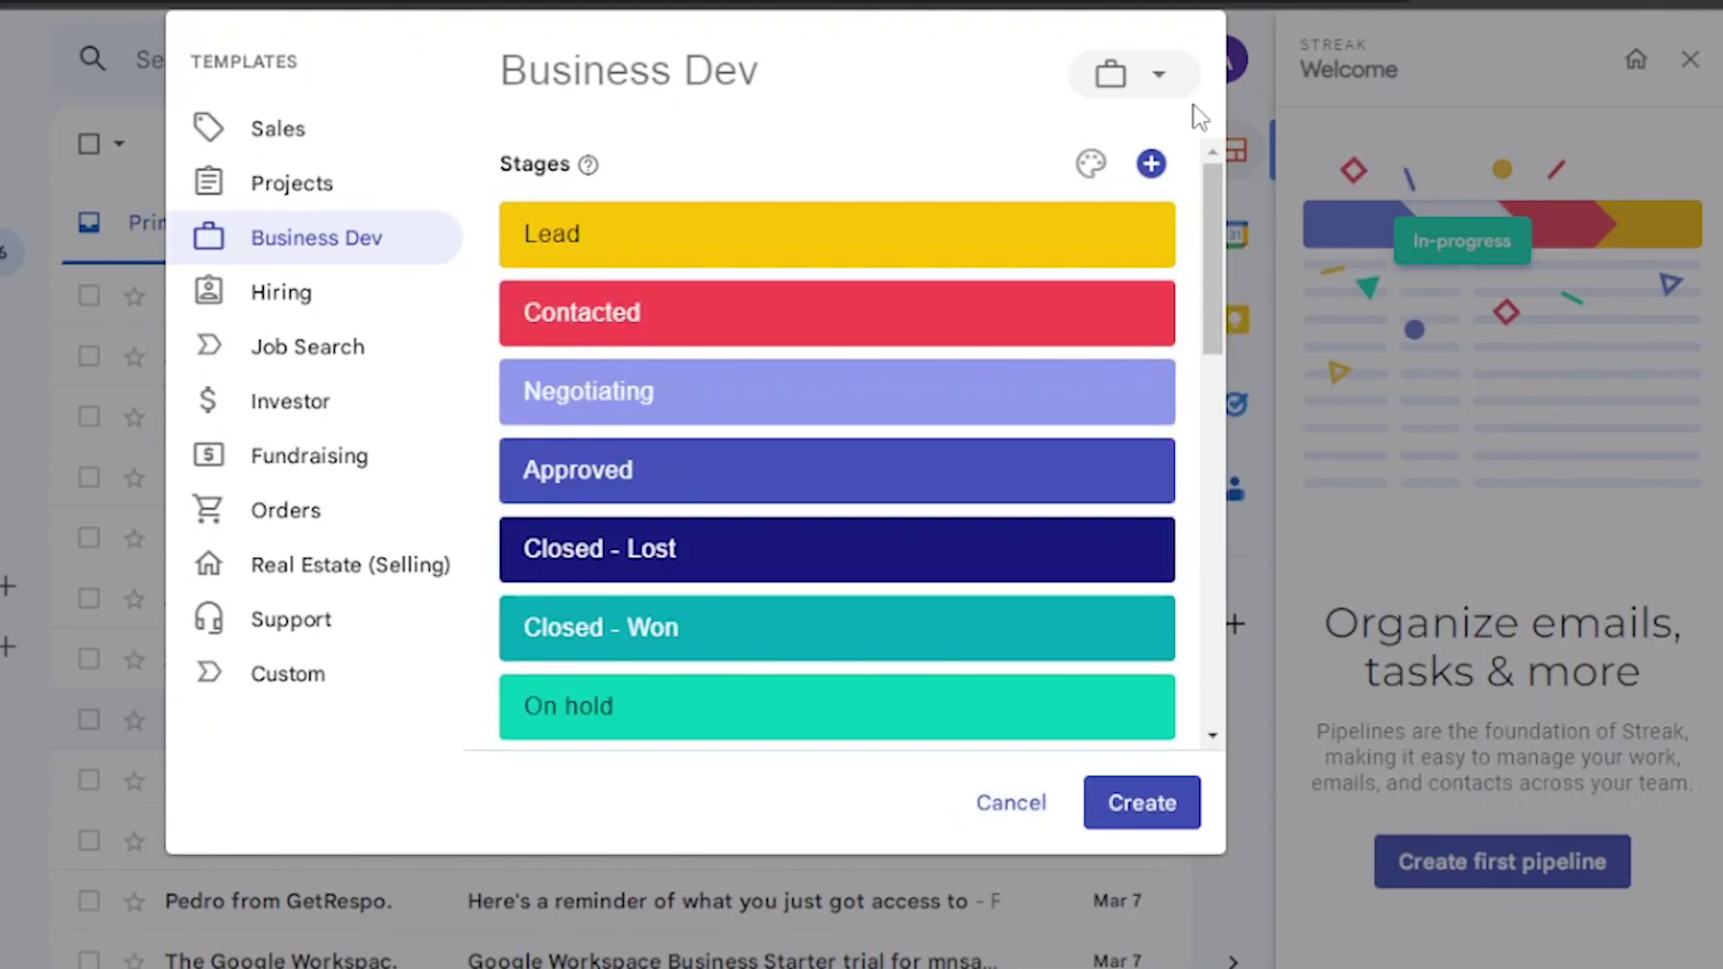
left_click(271, 296)
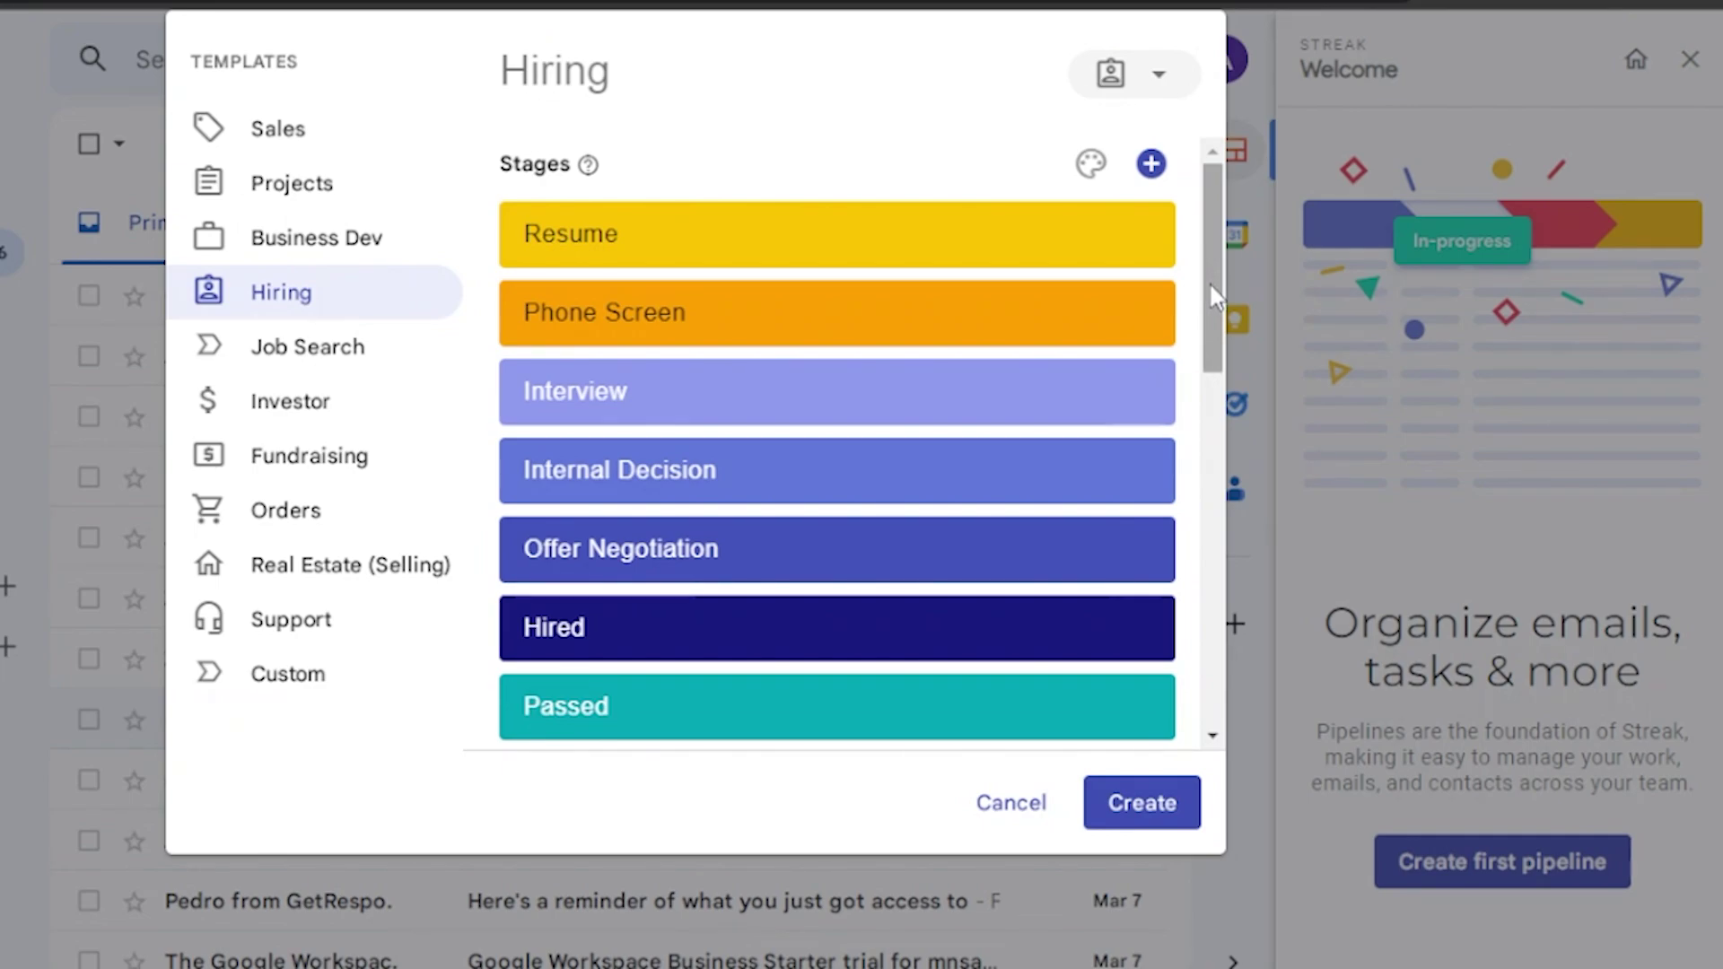
Preview the Job Search, Investor, Fundraising and Orders templates, then reselect Sales.
left_click_drag(1209, 281, 1208, 558)
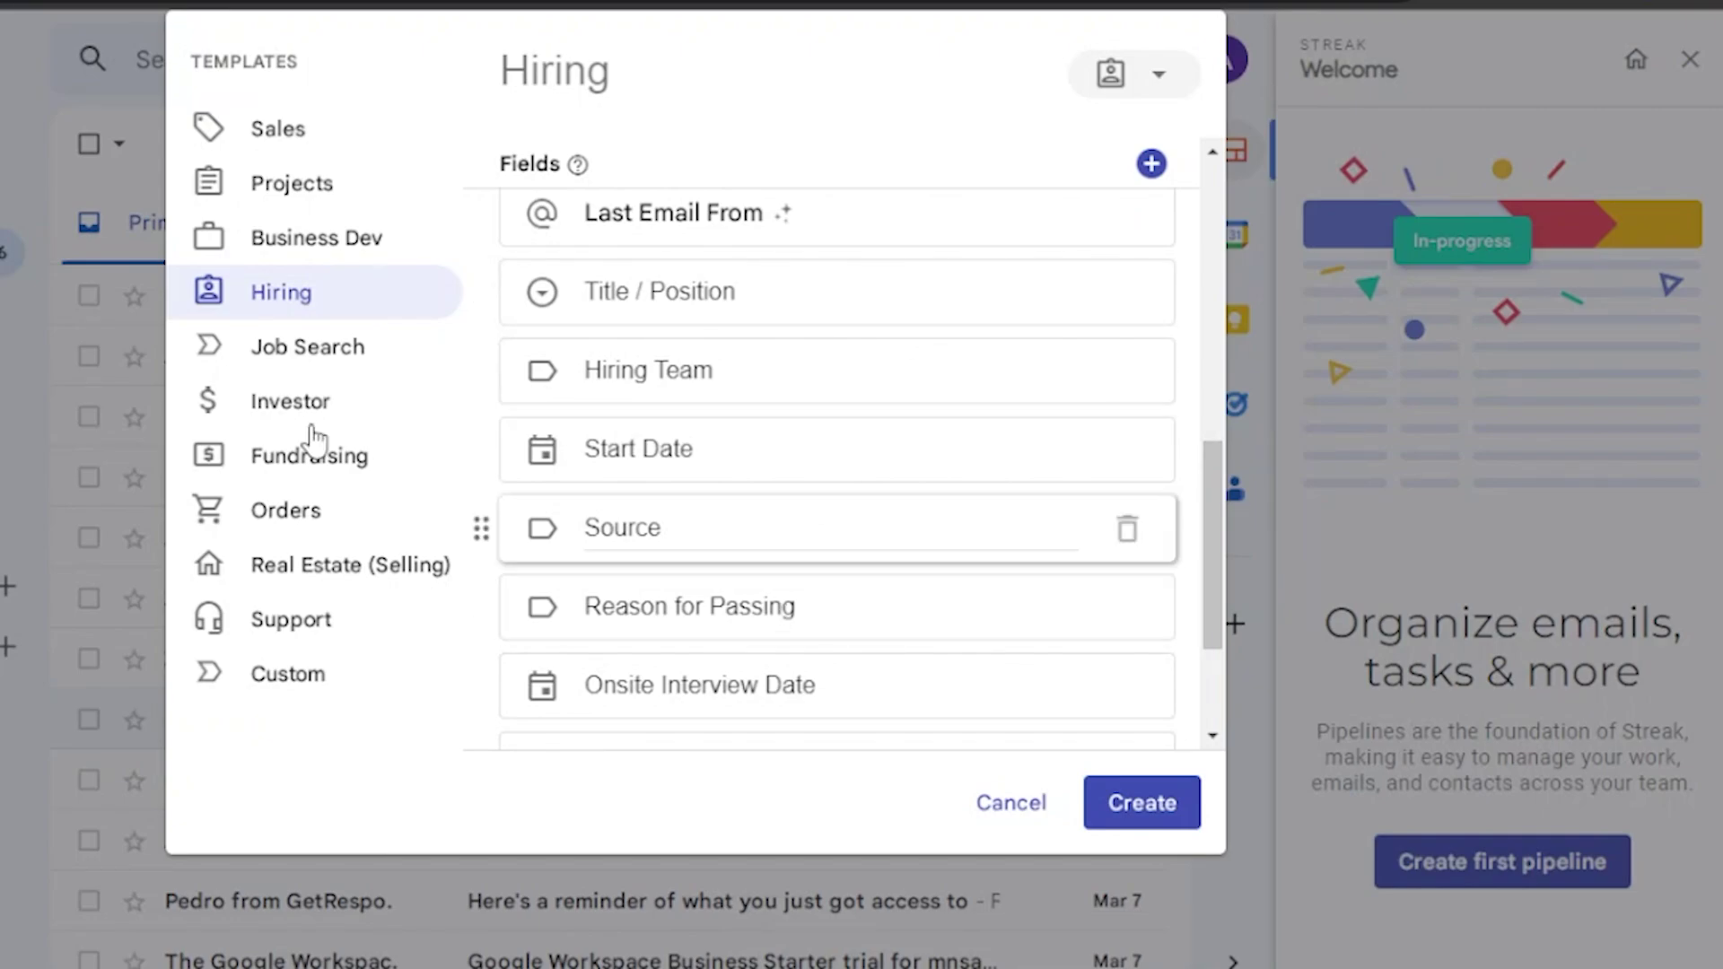
left_click(249, 355)
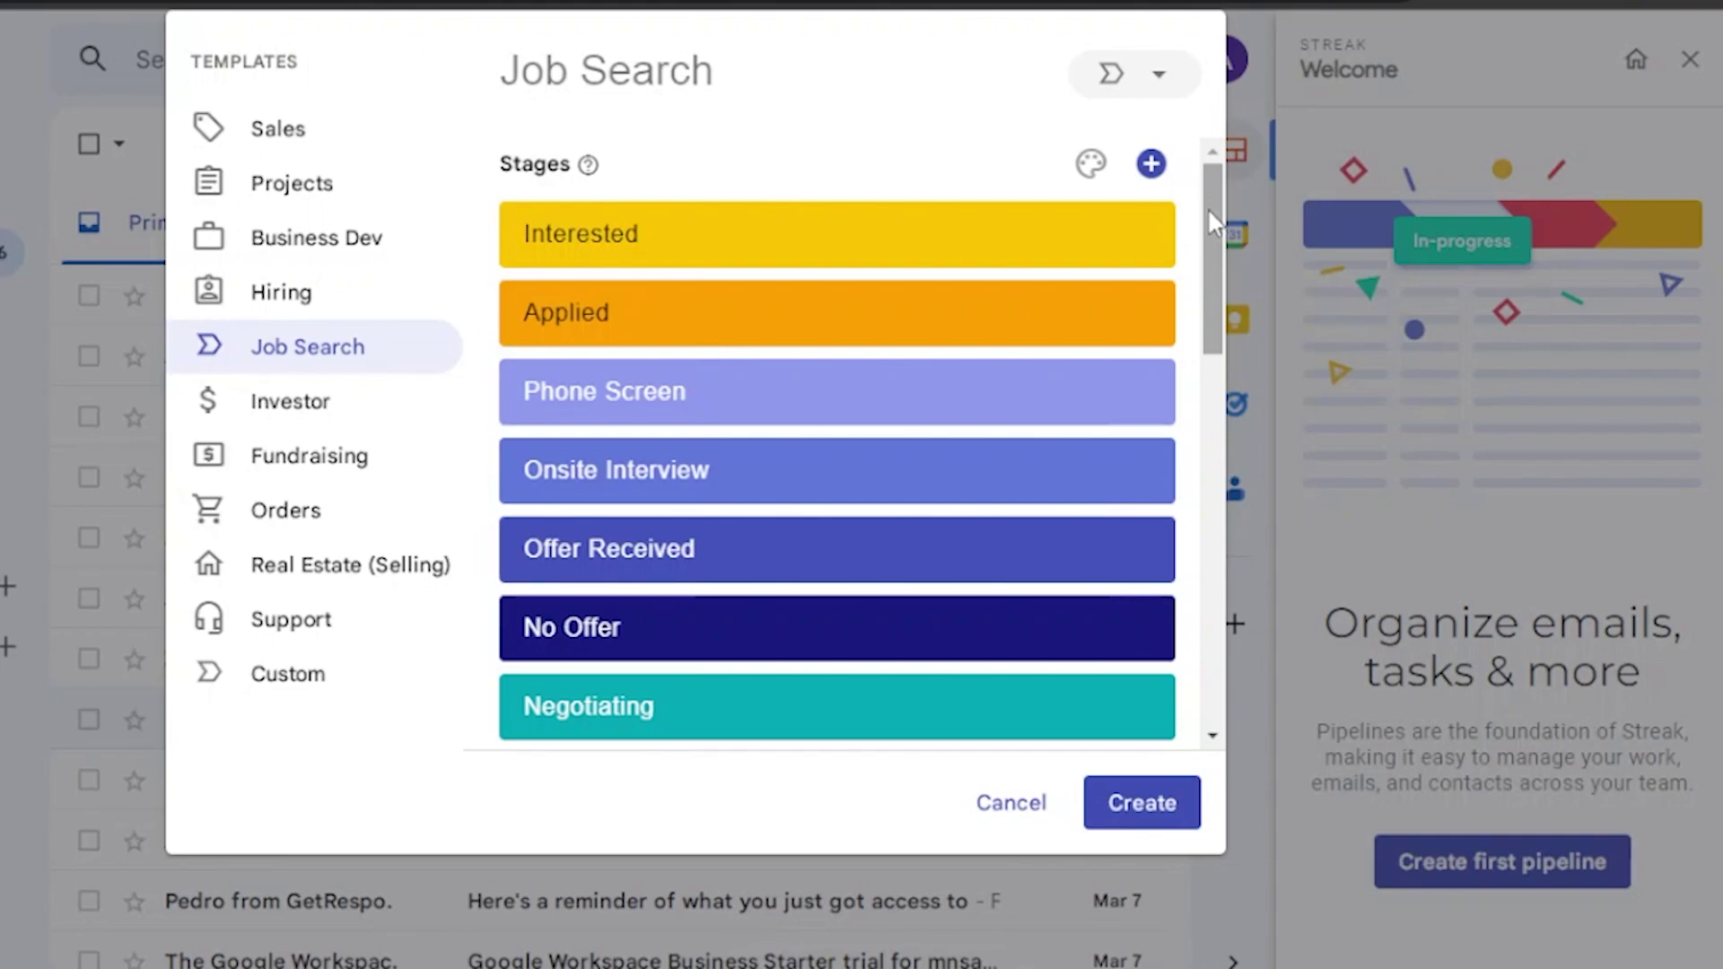
left_click_drag(1222, 256, 780, 496)
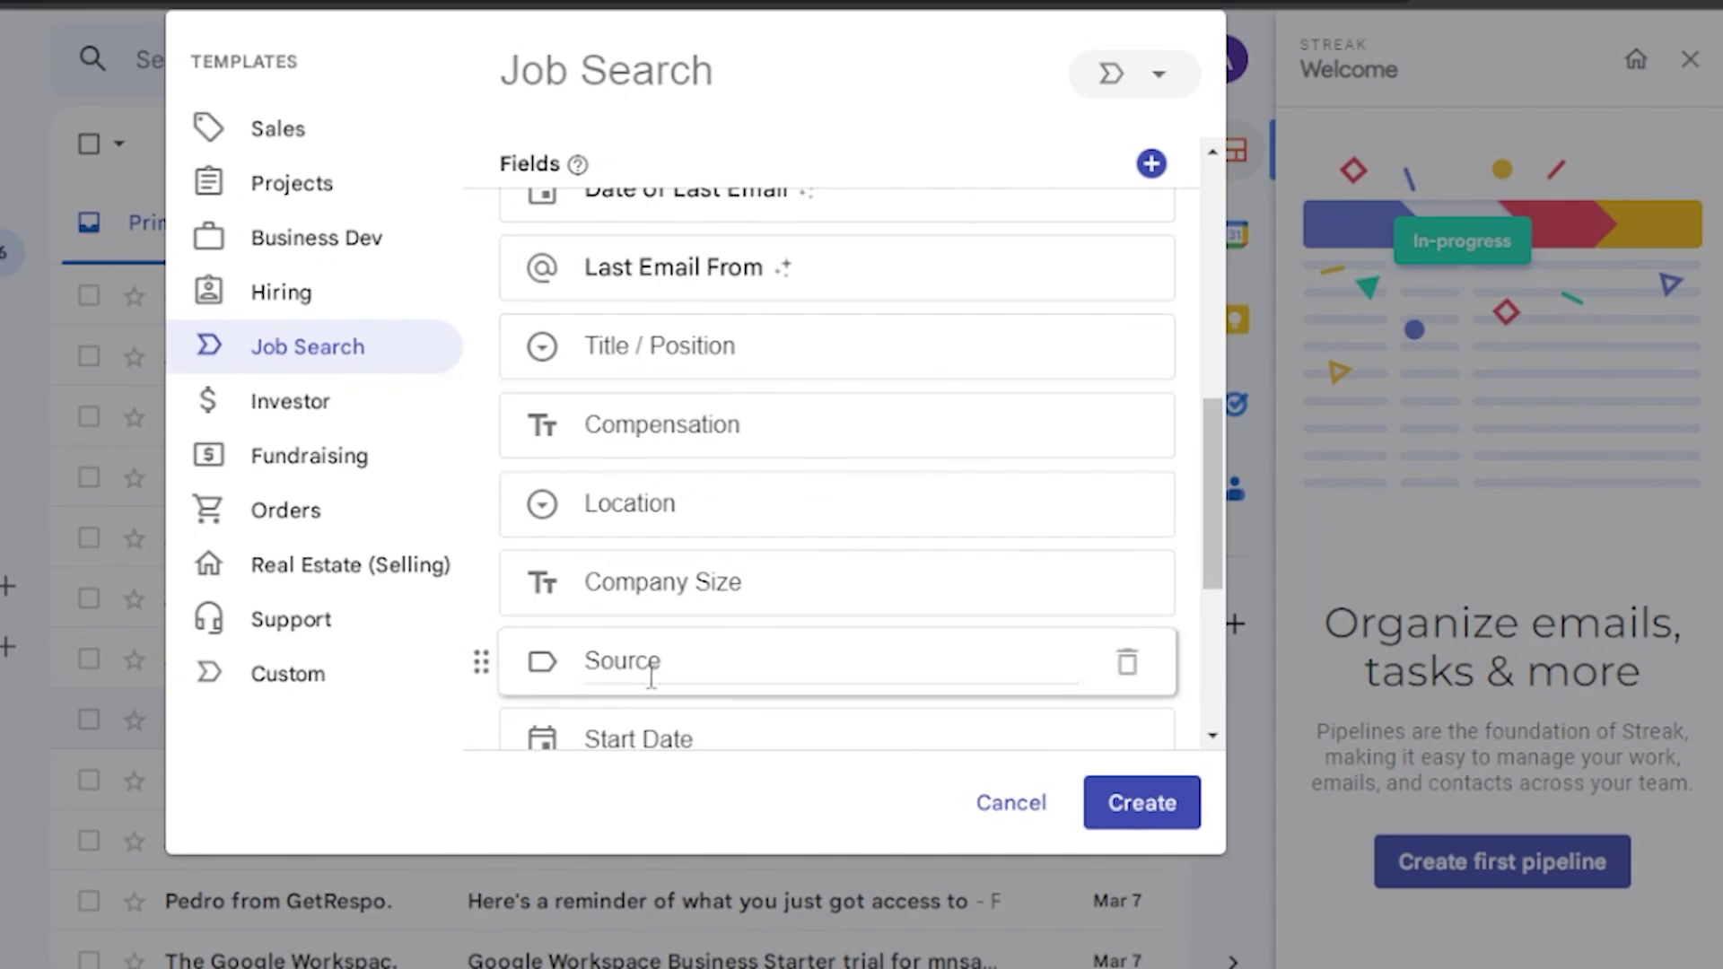
left_click(310, 427)
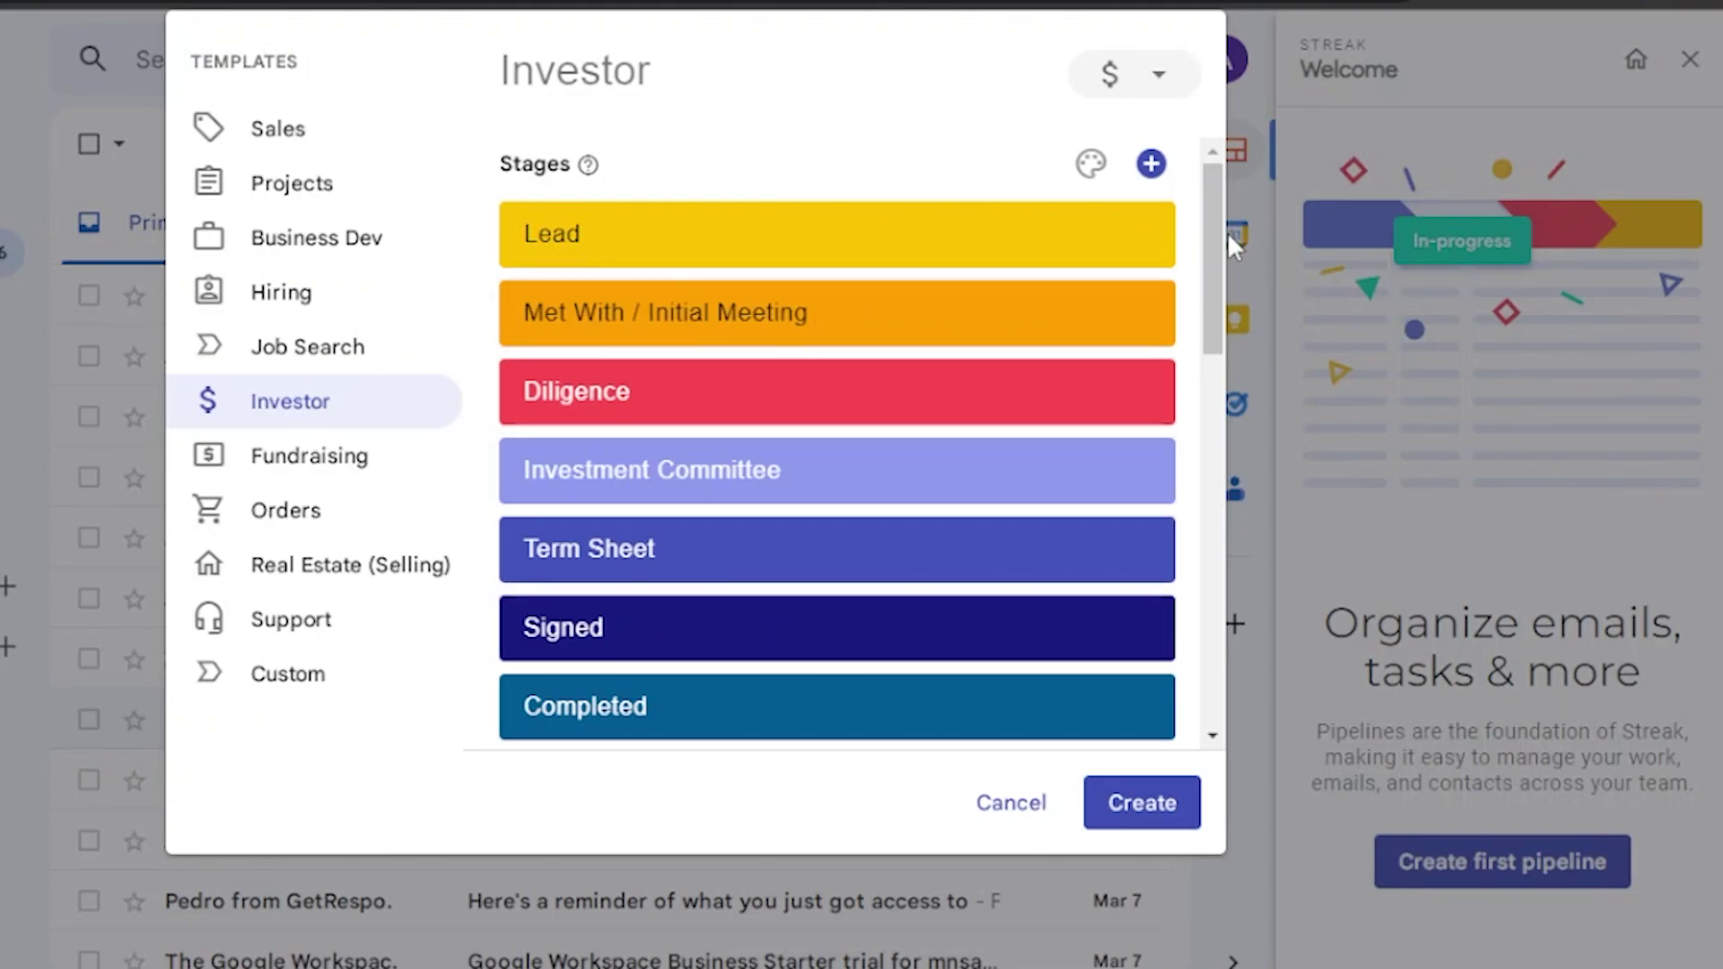
left_click_drag(1220, 251, 1208, 601)
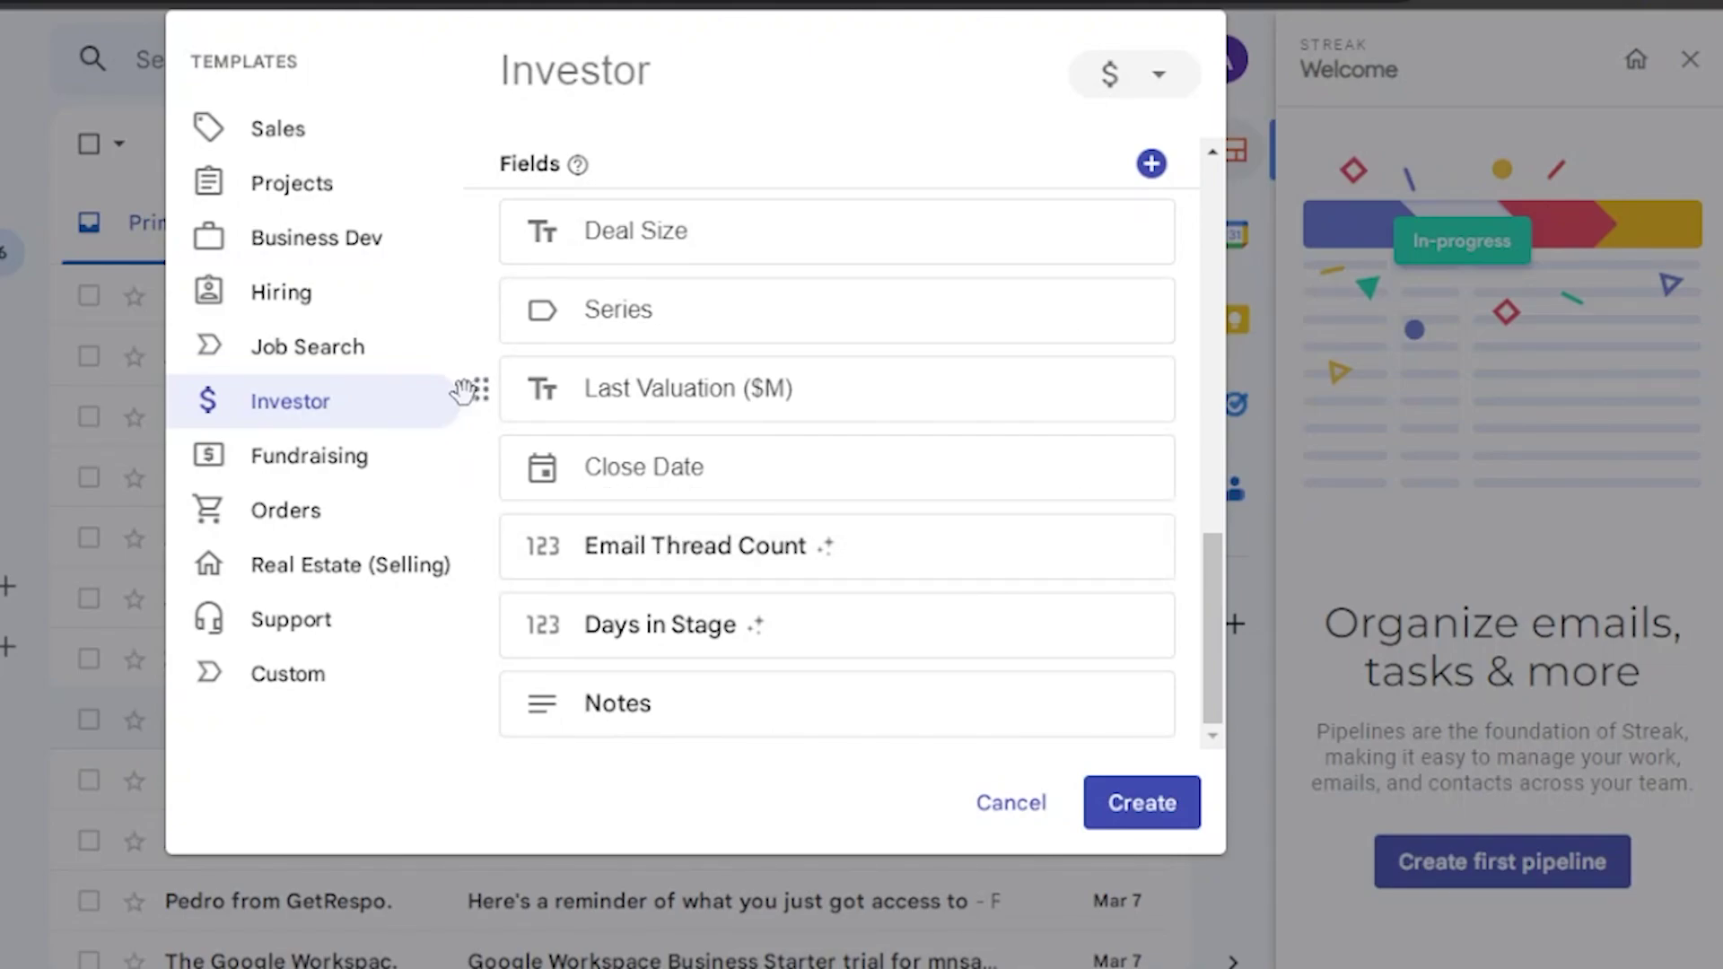
left_click(318, 456)
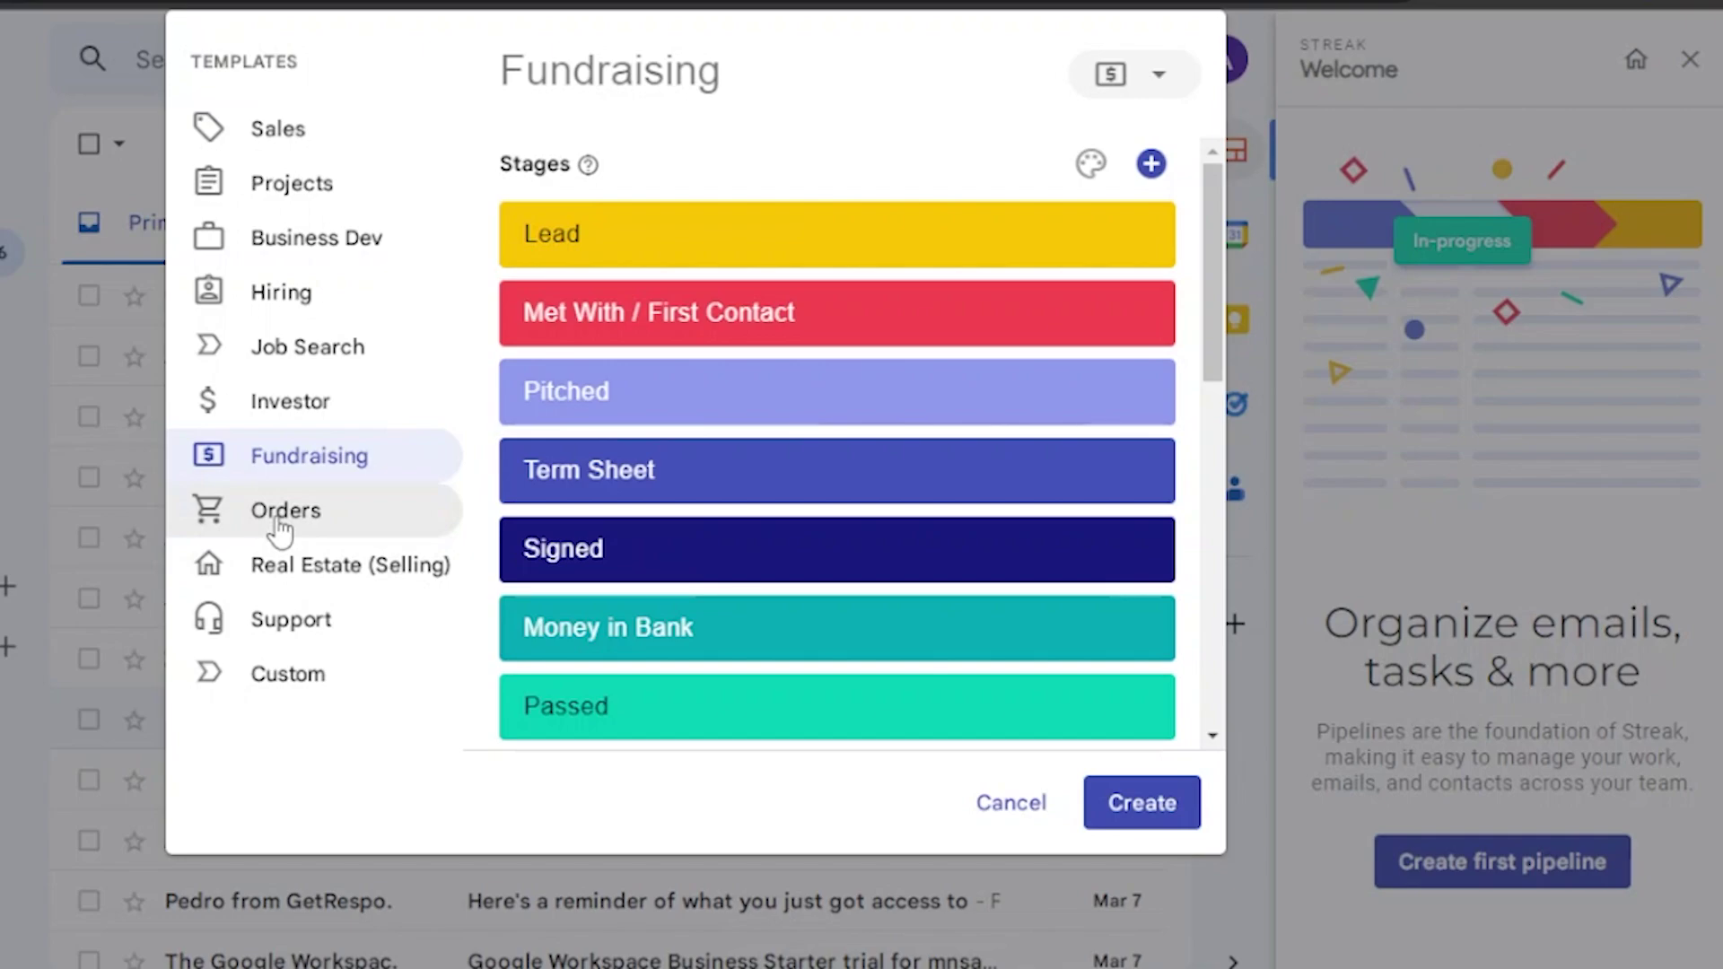
left_click(281, 528)
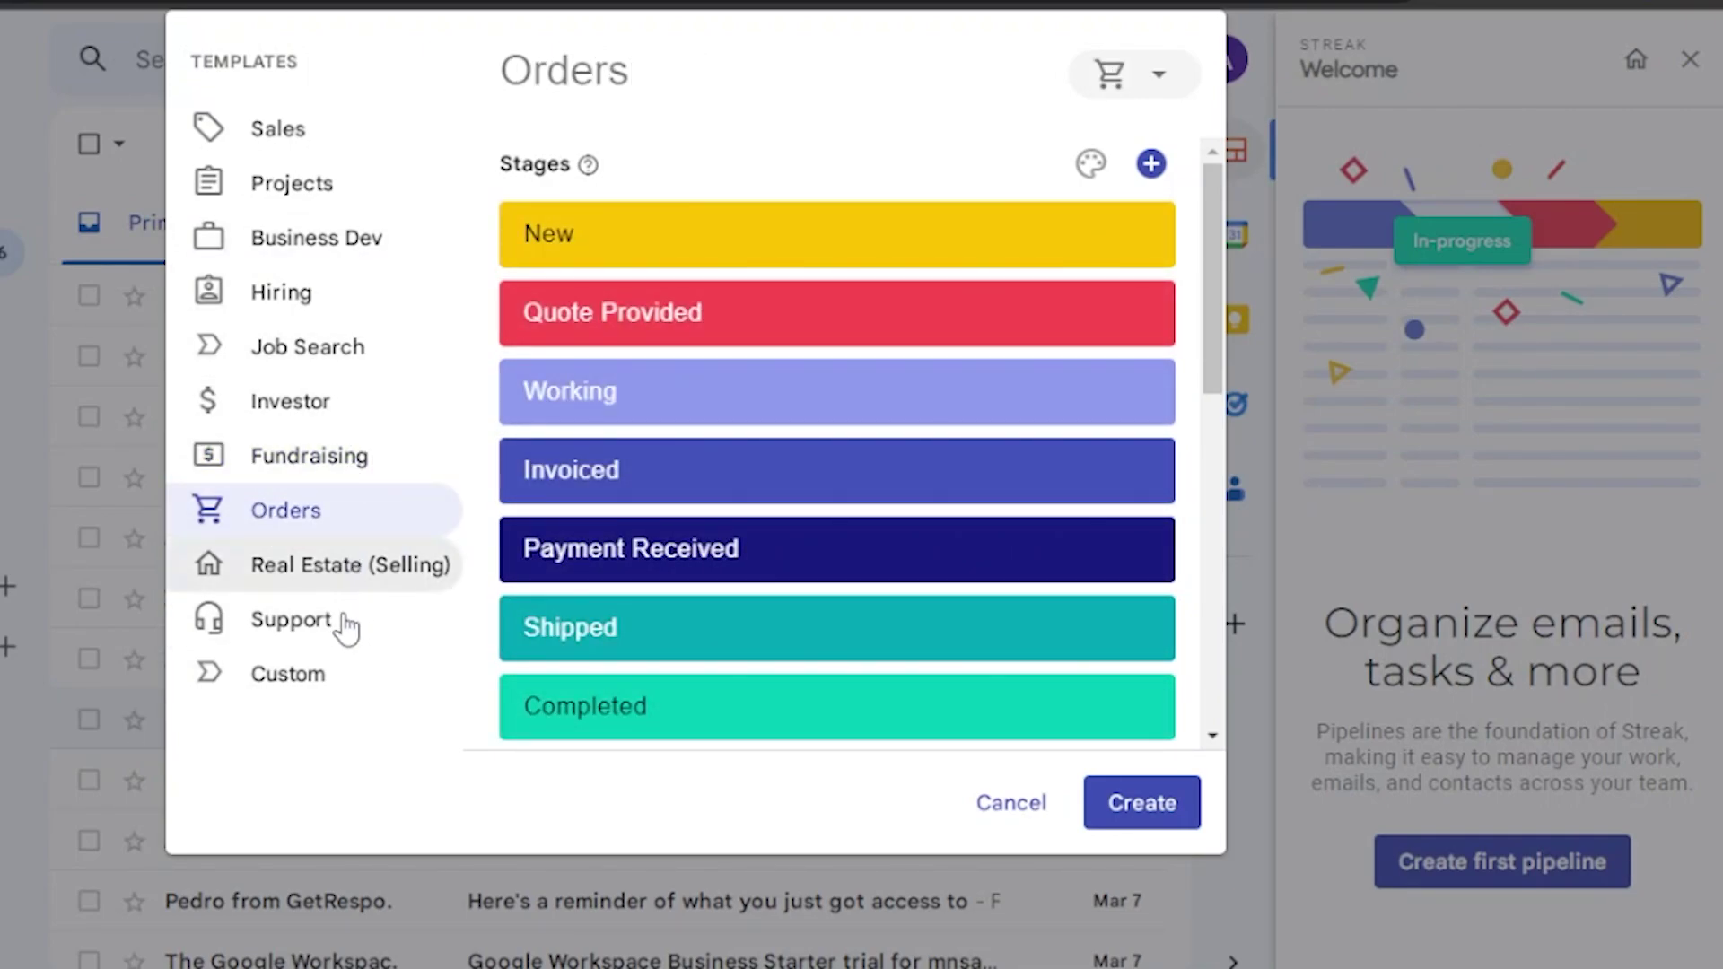
scroll(1196, 305, "down", 5)
scroll(1196, 305, "up", 5)
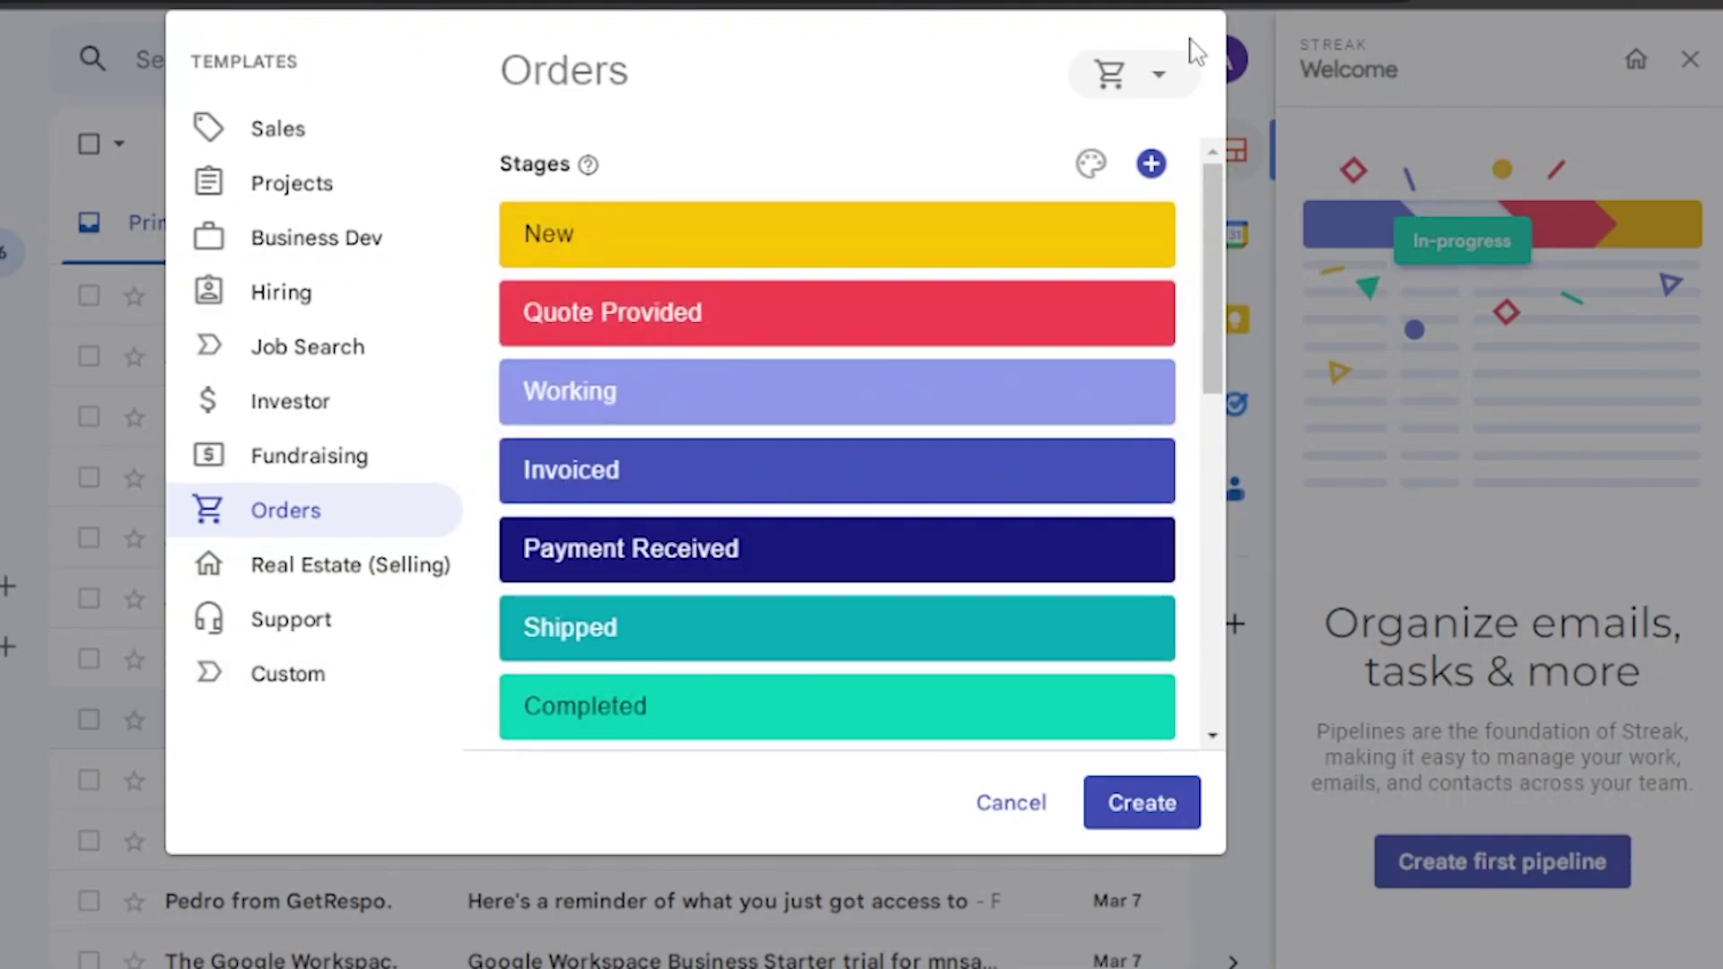
left_click(364, 128)
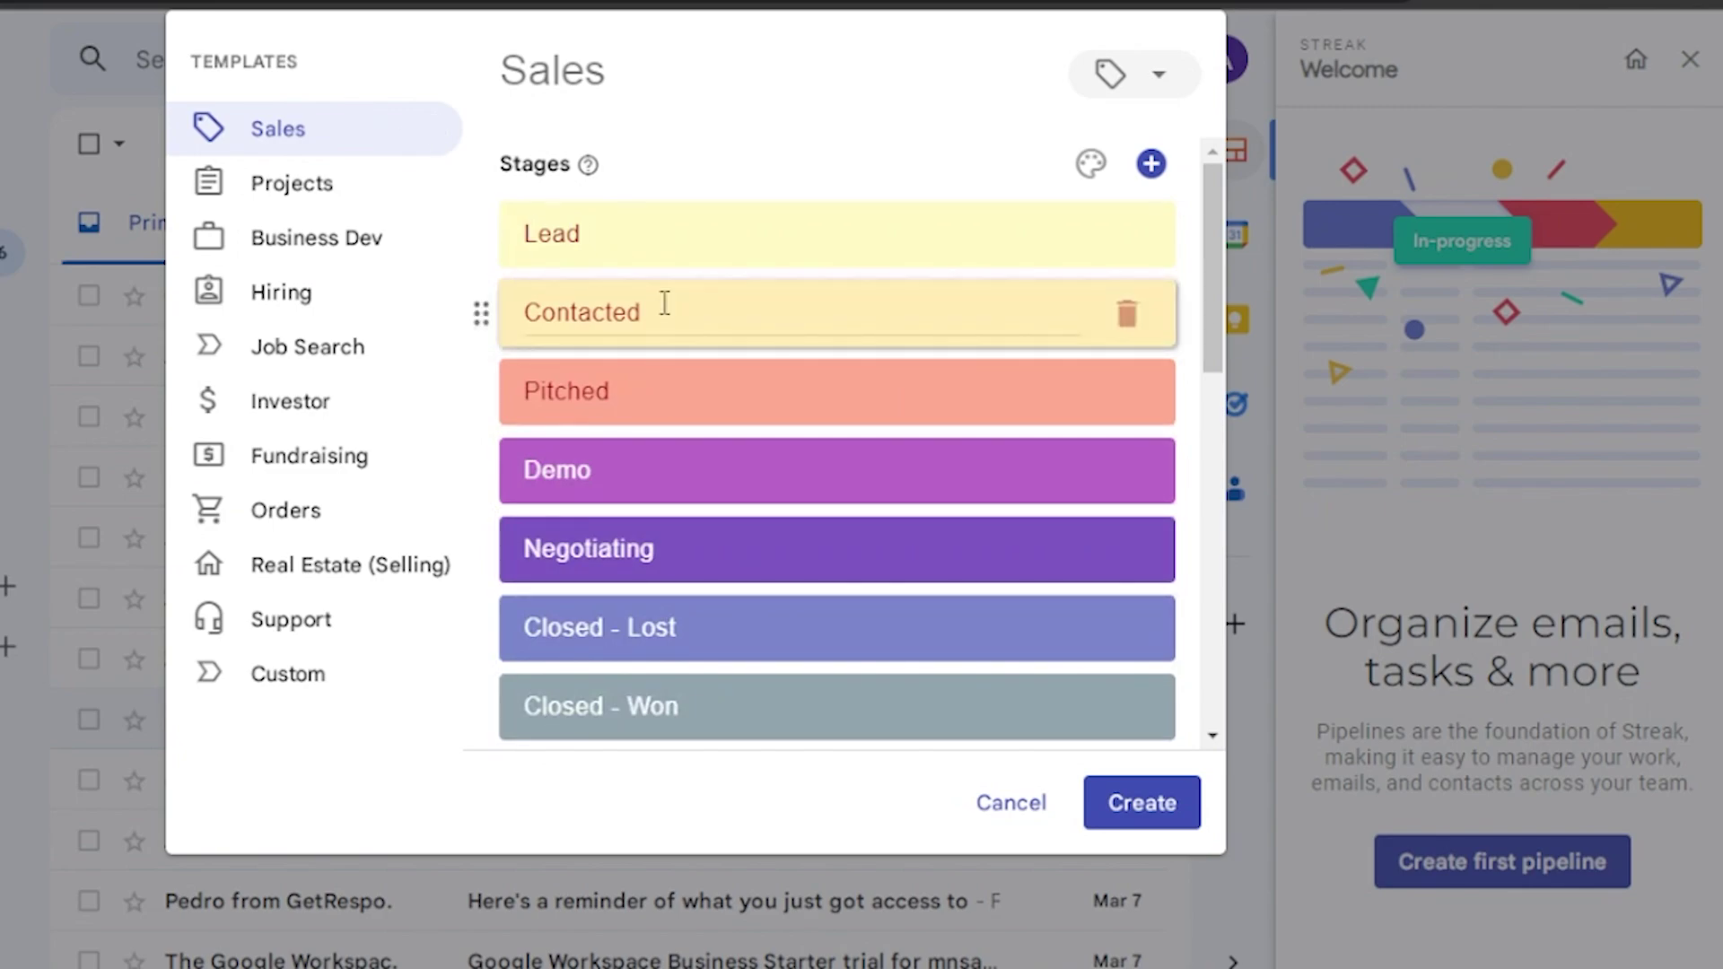
Create the Sales pipeline with Private sharing so only you can access it.
left_click(1142, 803)
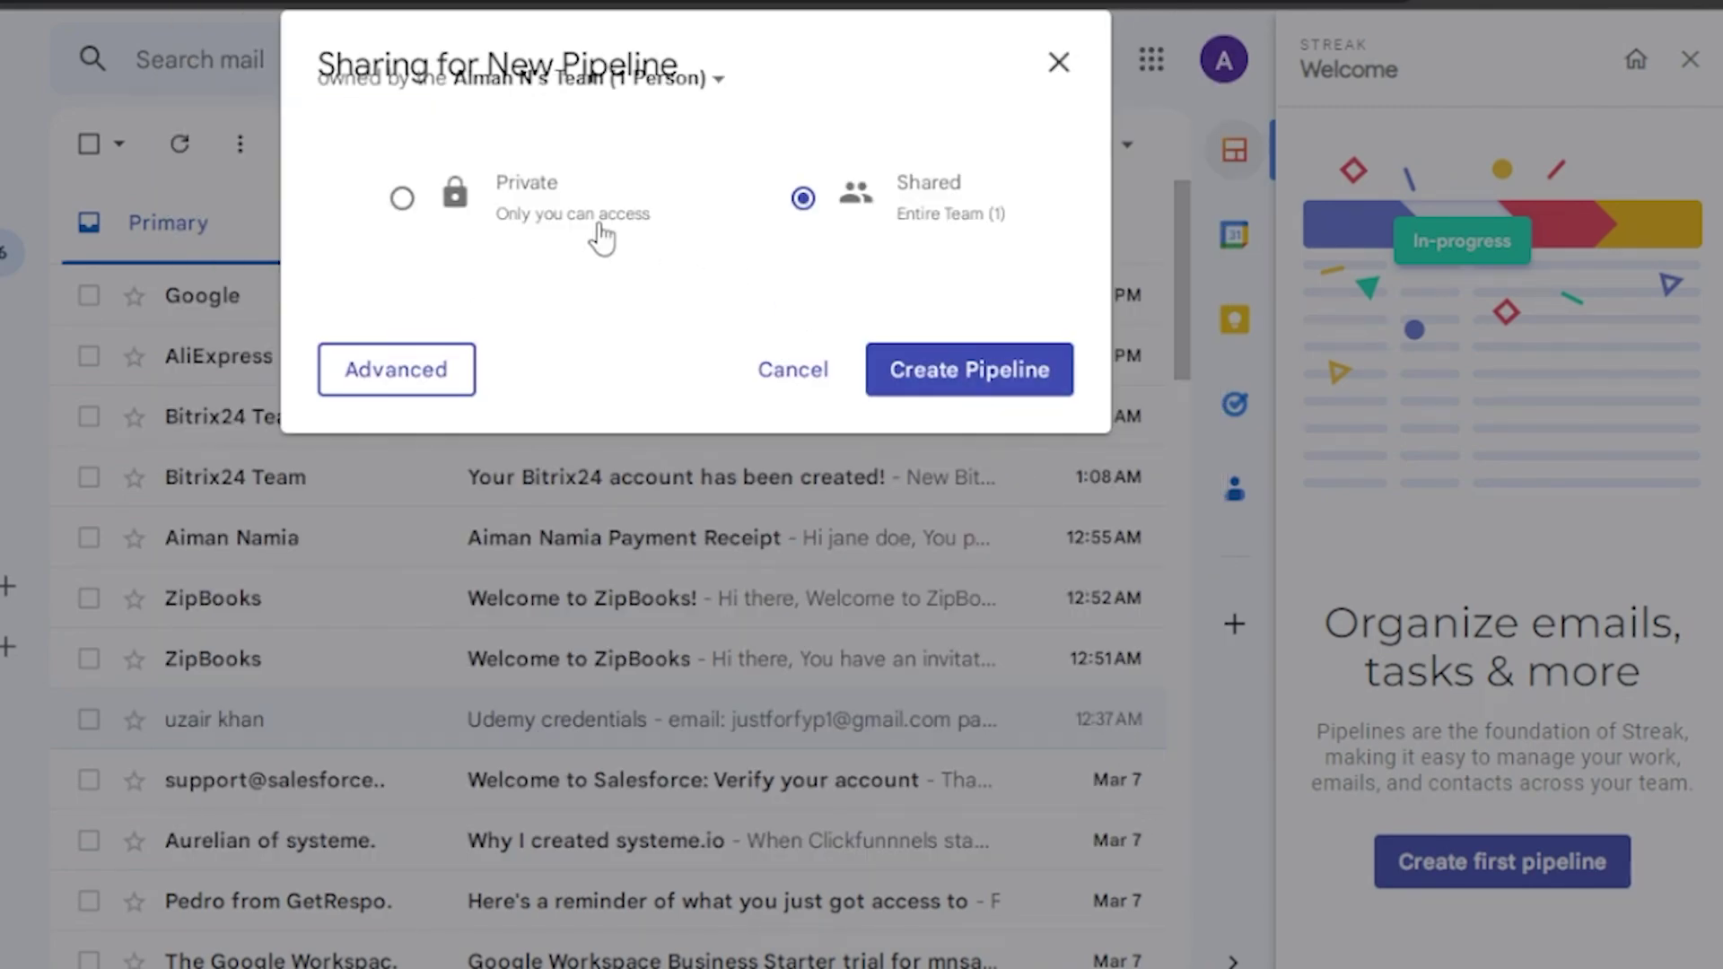
left_click(403, 199)
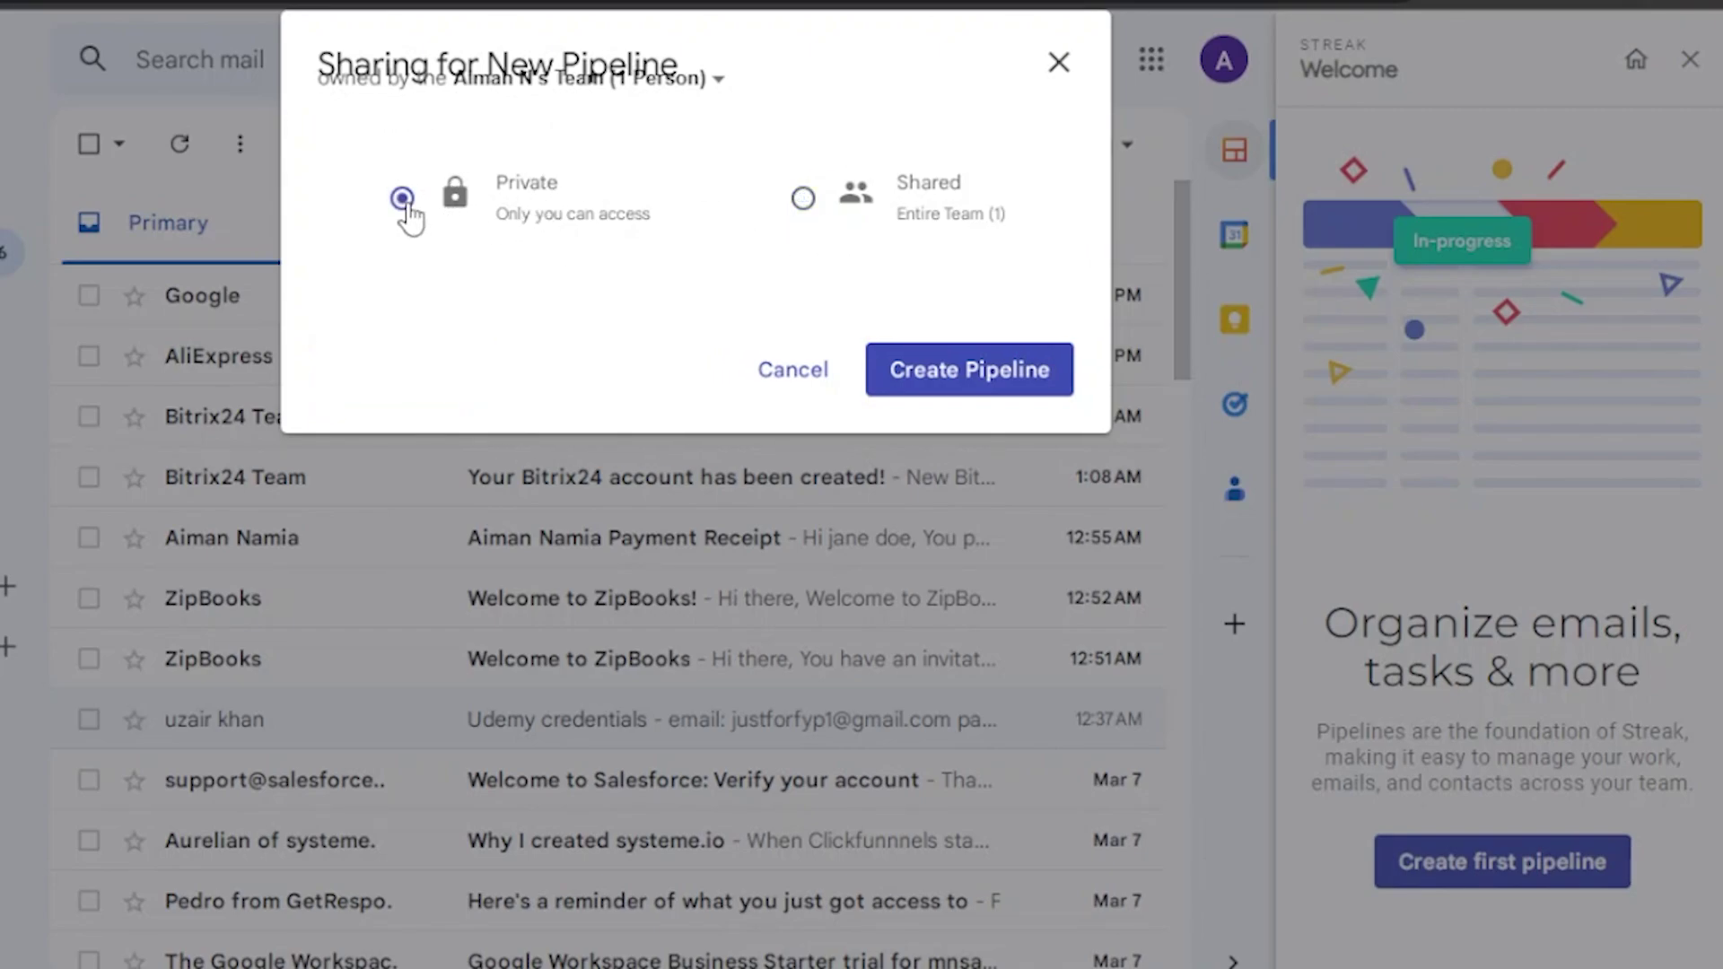
left_click(981, 375)
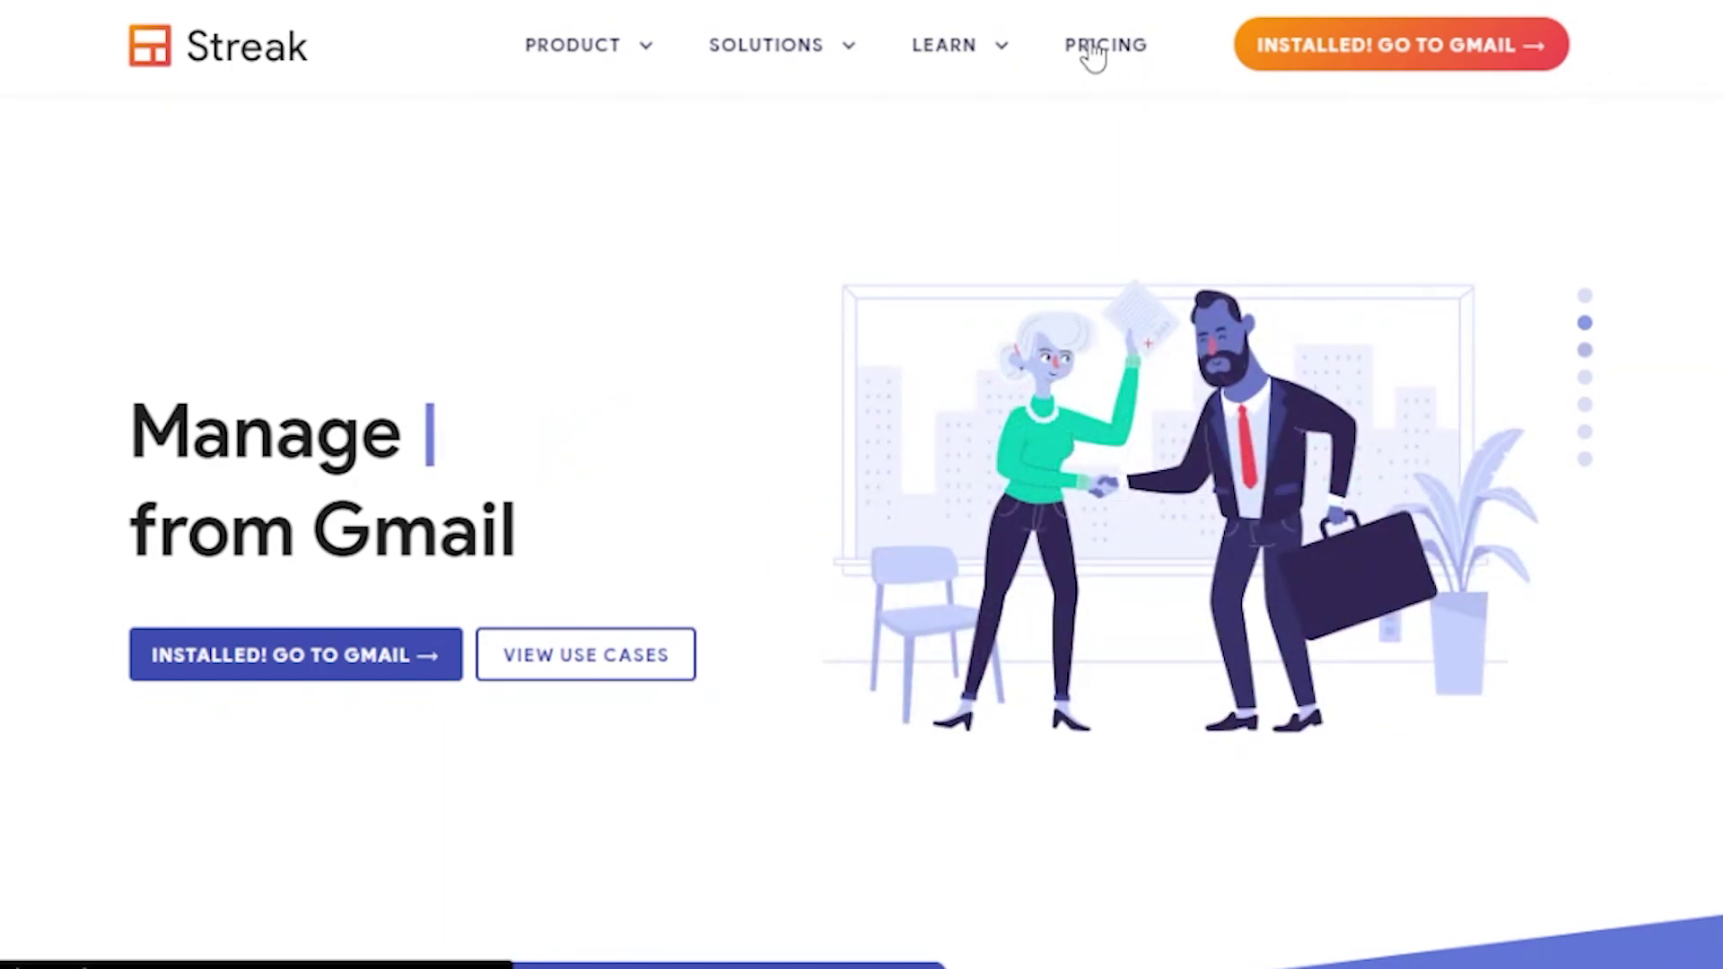
Open the Streak pricing page showing the Free, Solo, Pro, Pro+ and Enterprise plans.
left_click(1092, 55)
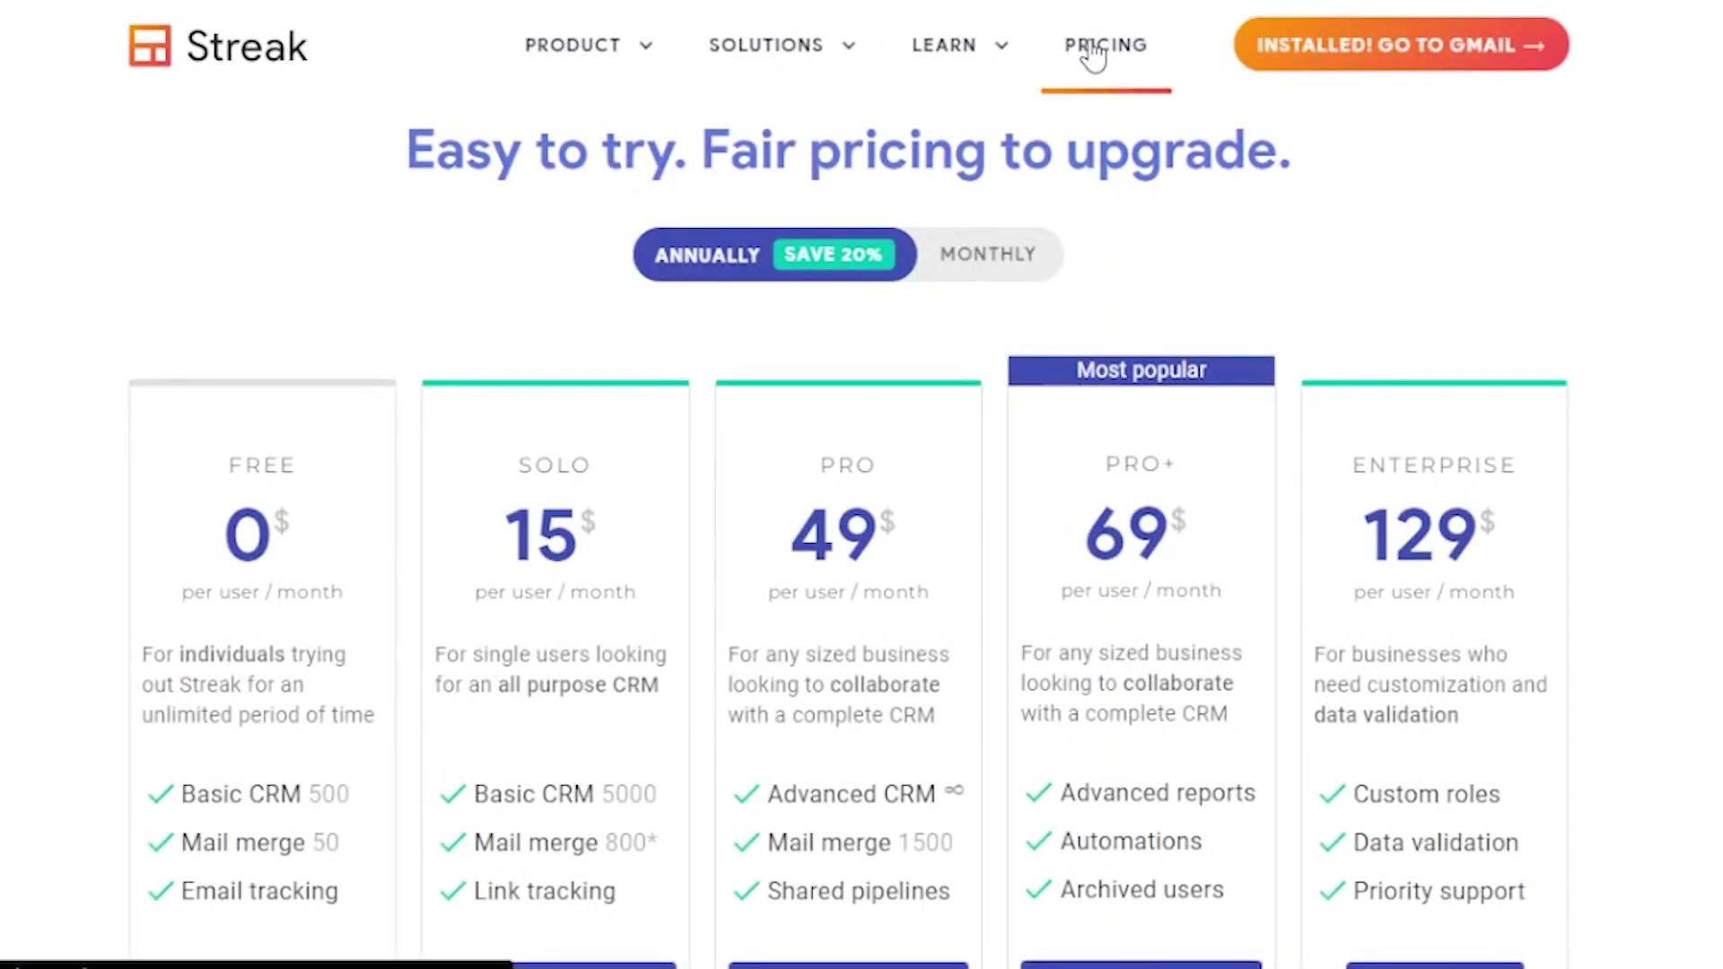
scroll(849, 538, "down", 3)
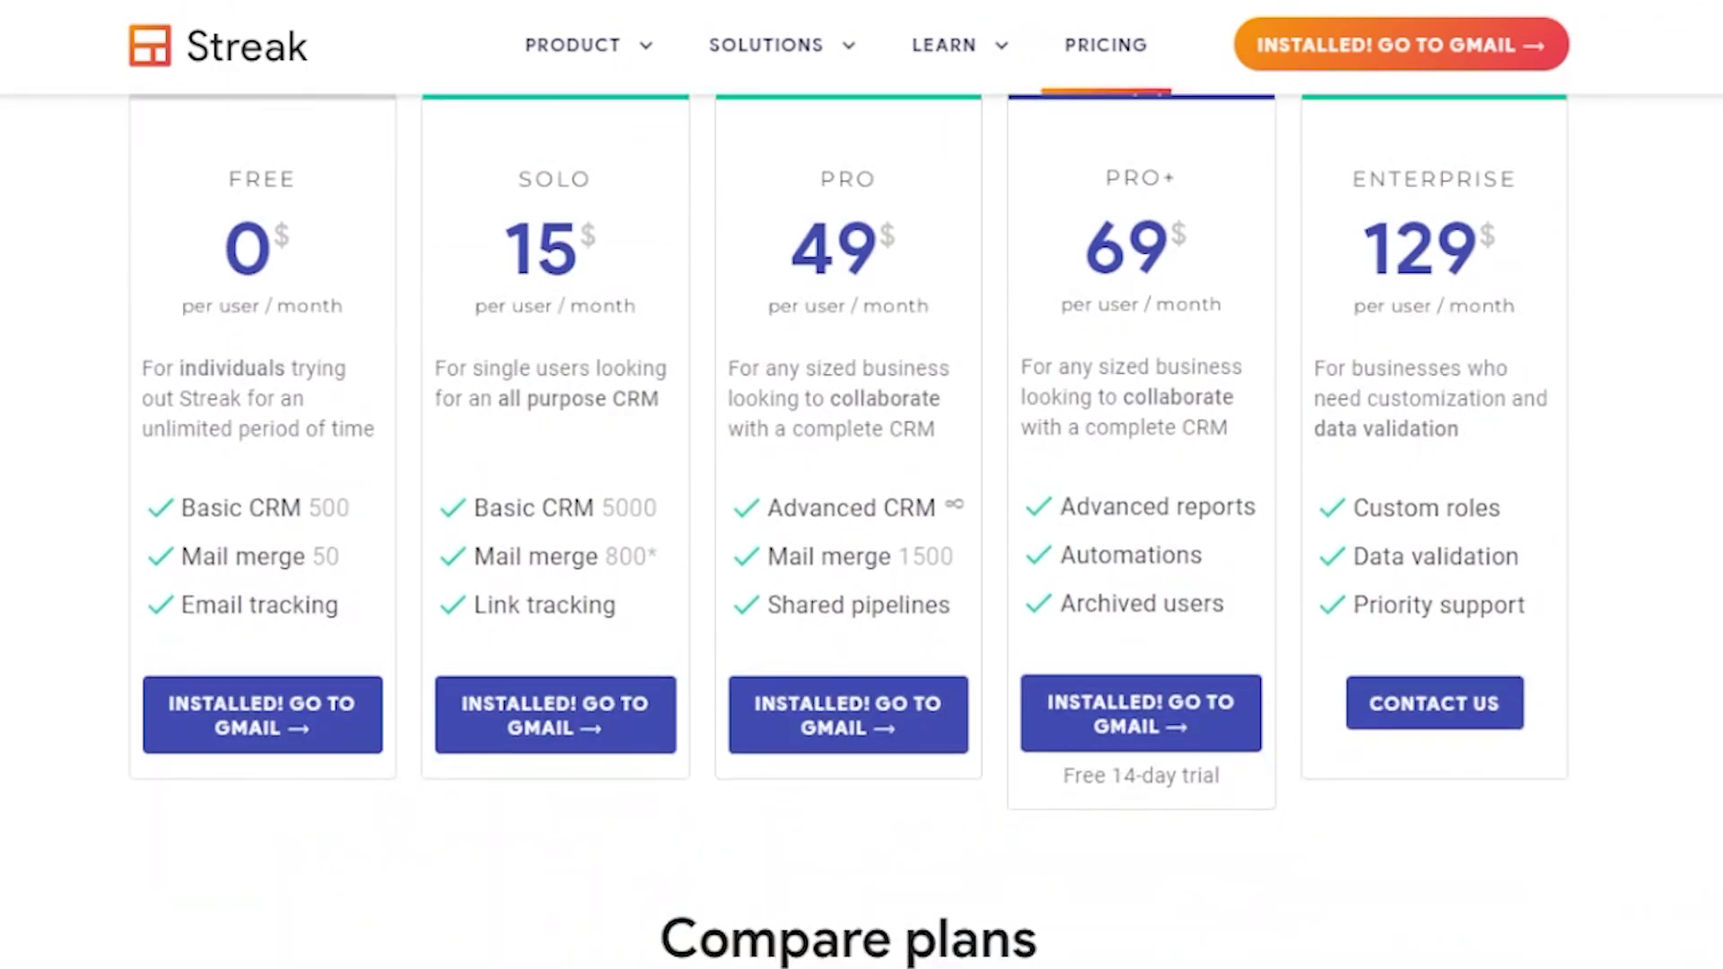
scroll(900, 366, "up", 1)
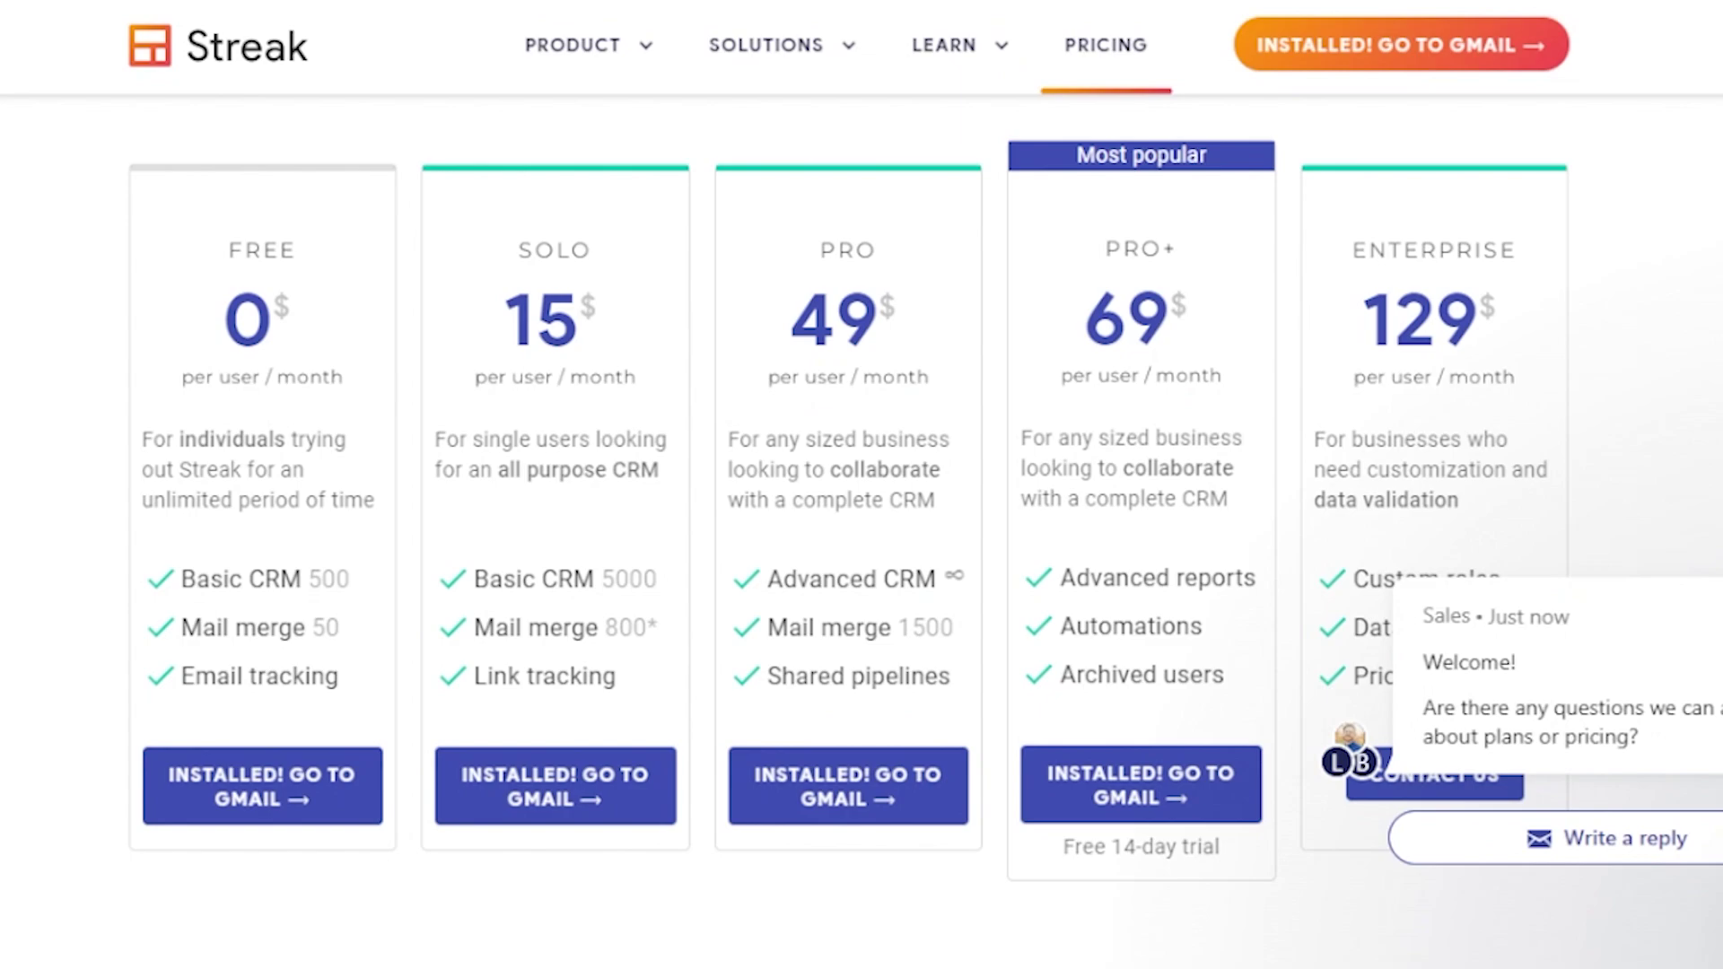
Scroll through the Compare plans feature table on the pricing page.
scroll(849, 539, "down", 2)
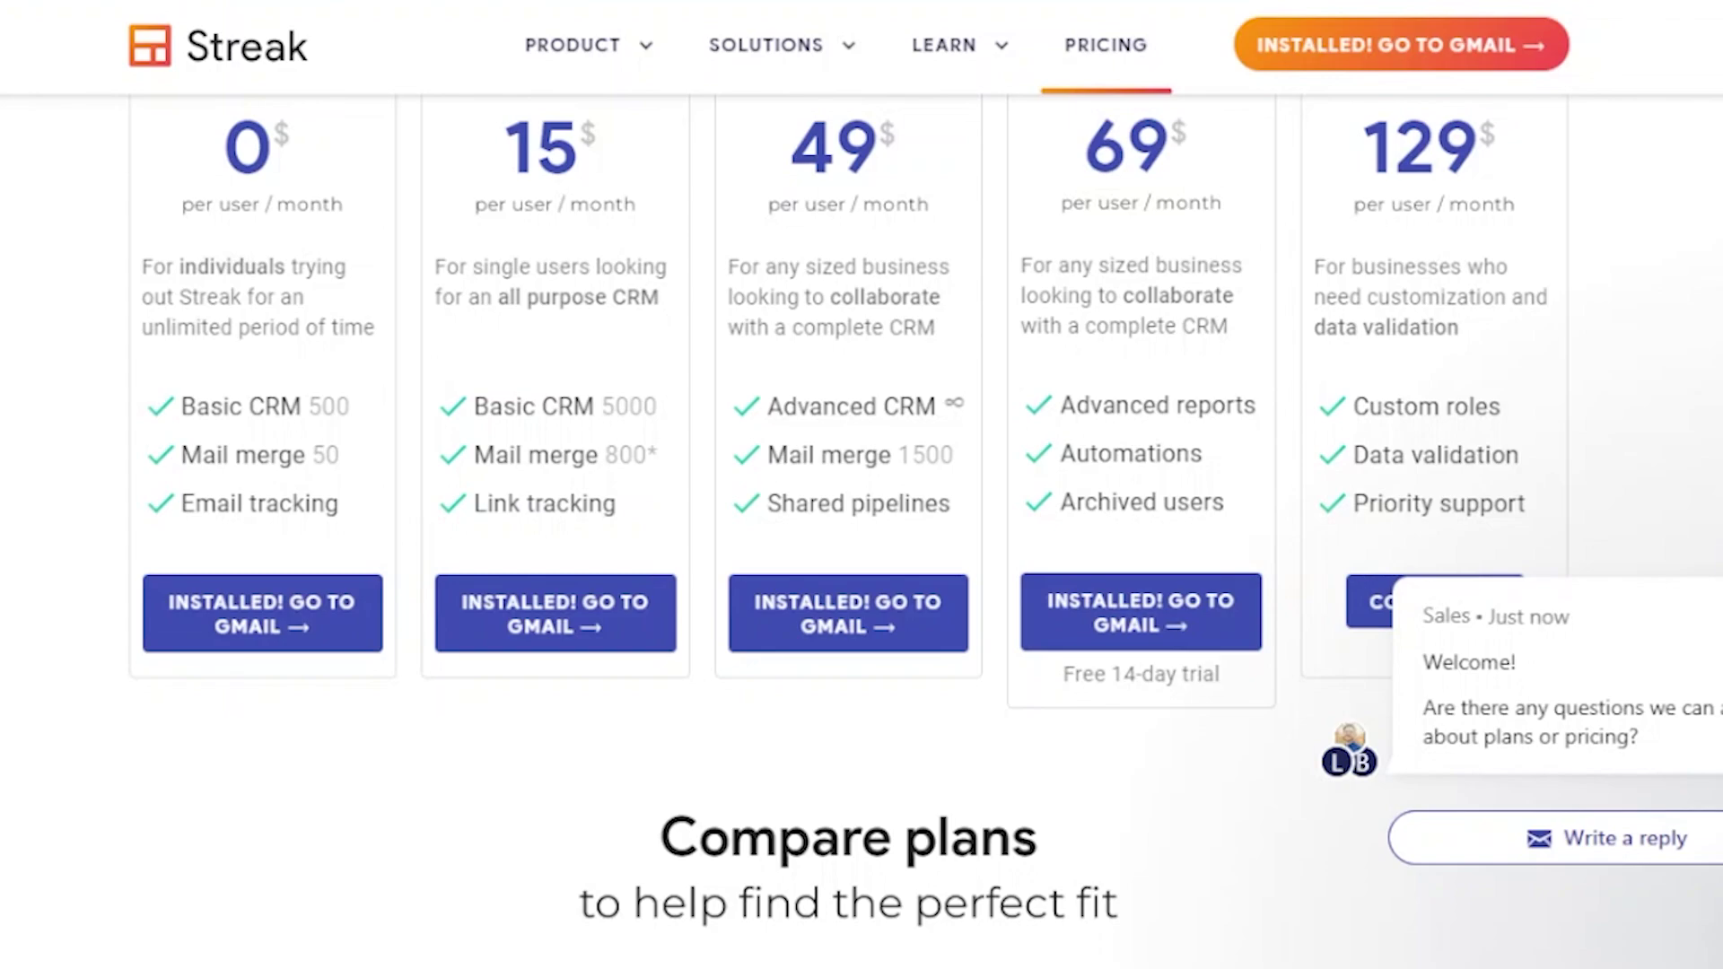
scroll(849, 530, "down", 12)
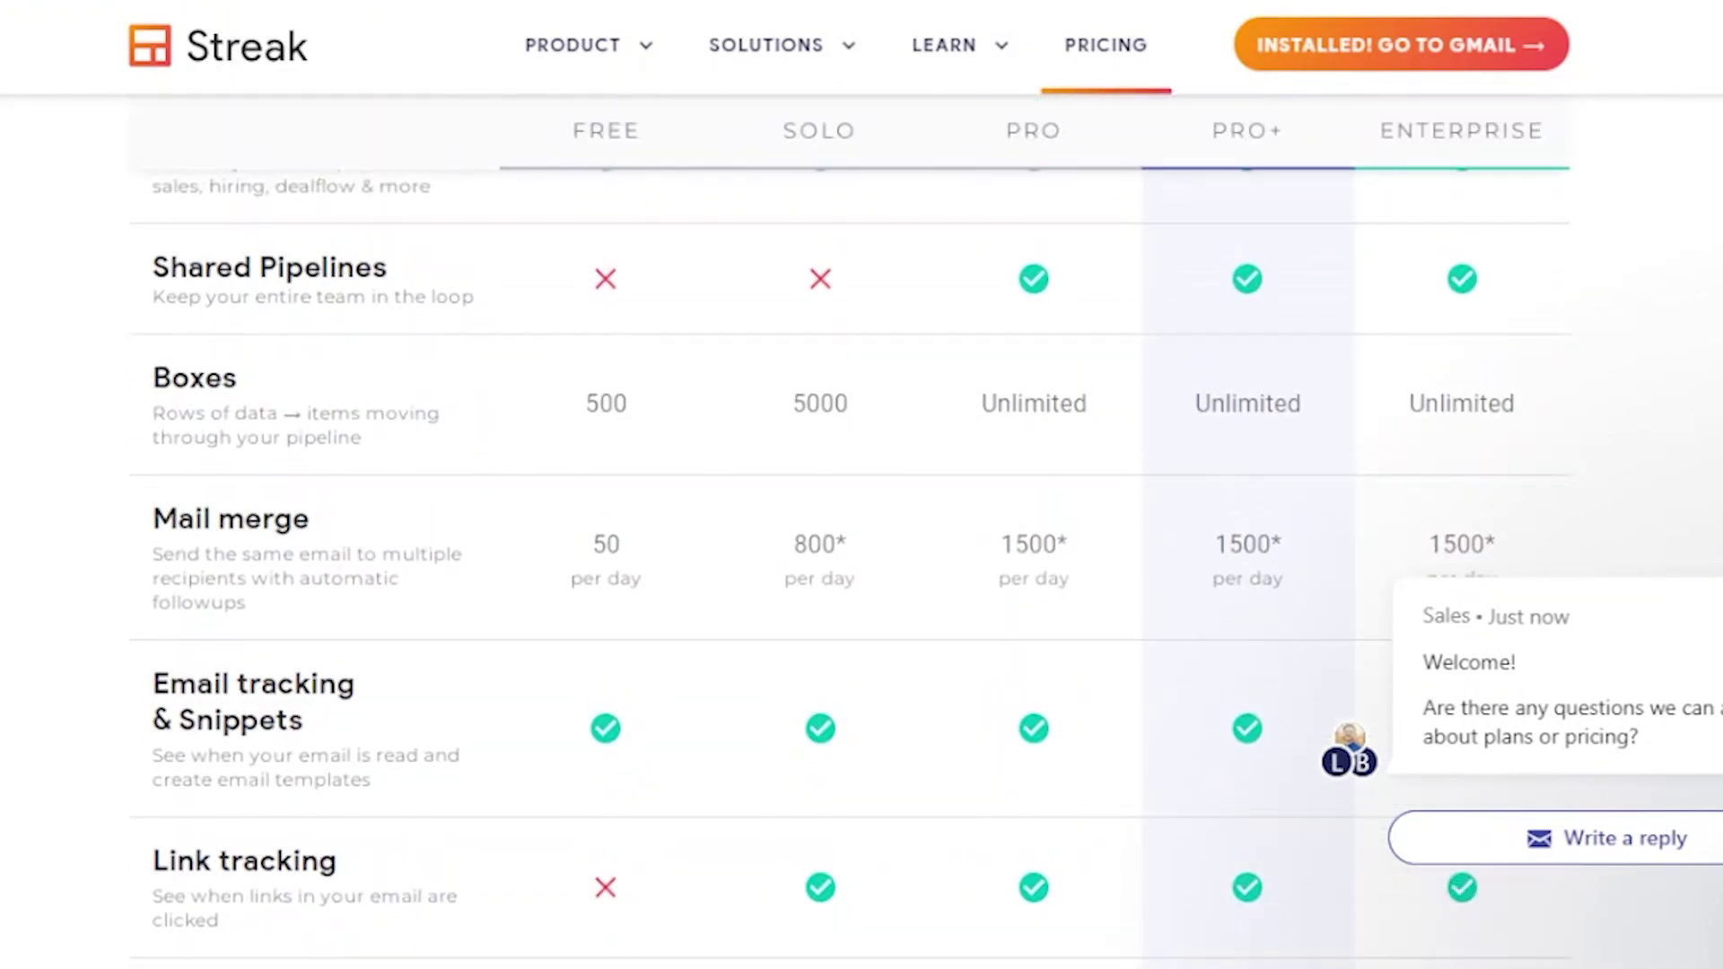
scroll(849, 529, "up", 1)
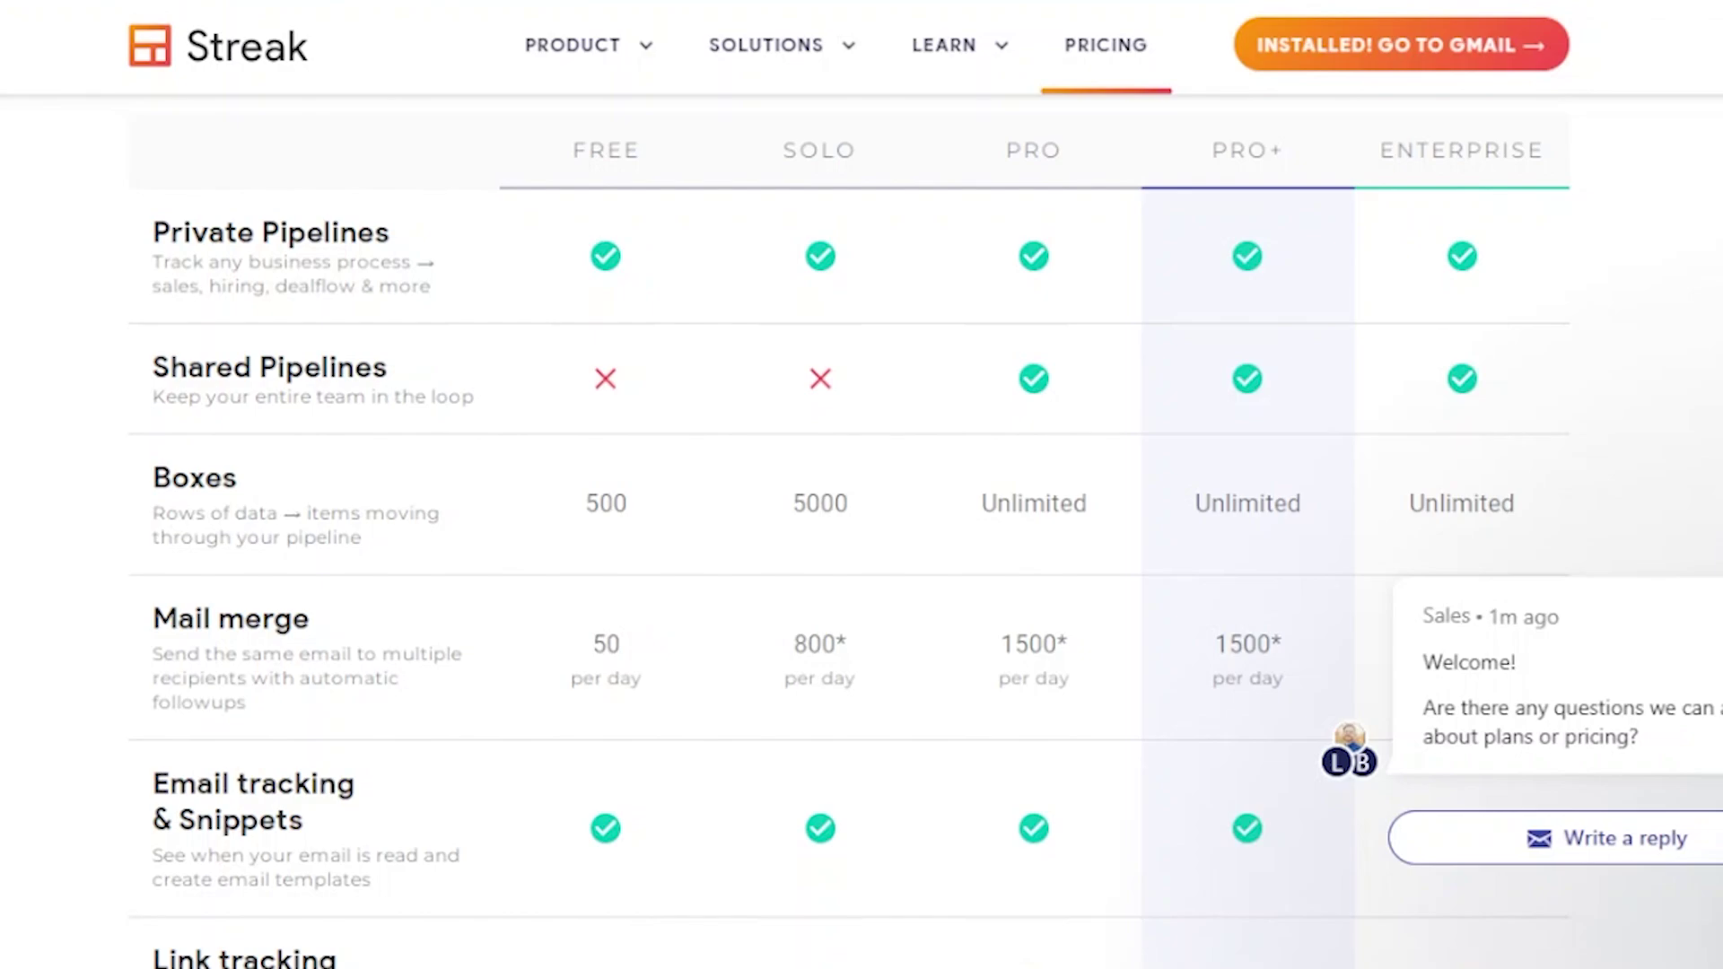
scroll(849, 529, "up", 3)
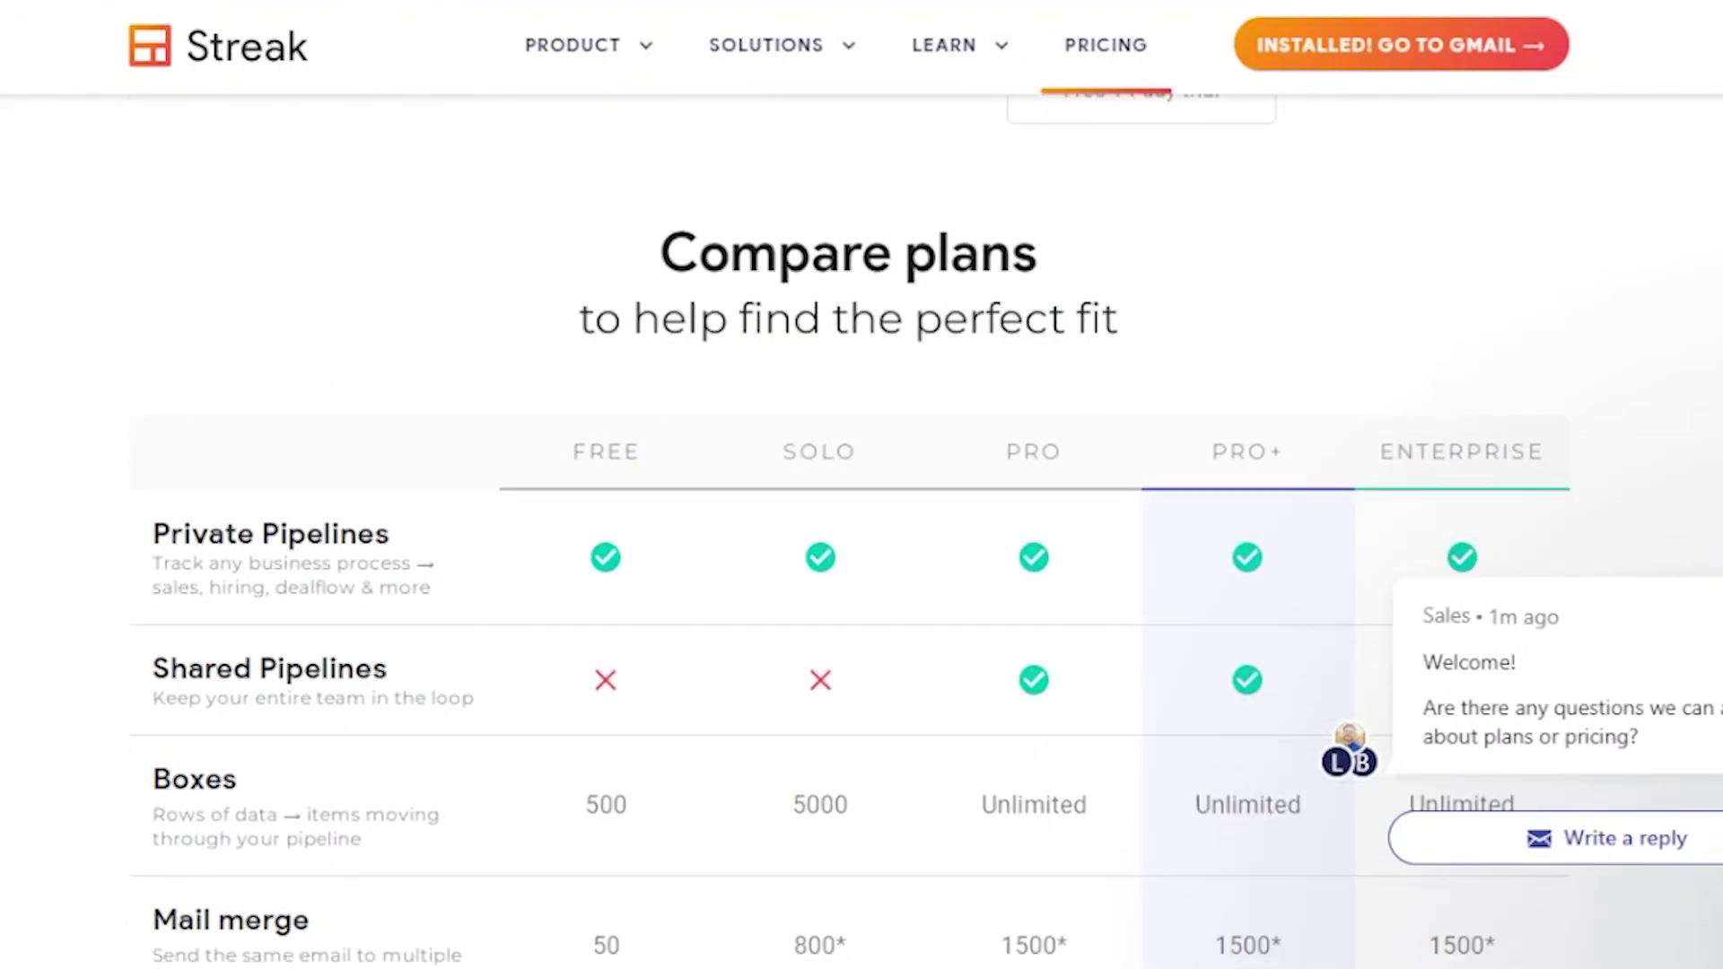
scroll(849, 530, "down", 3)
scroll(848, 529, "down", 15)
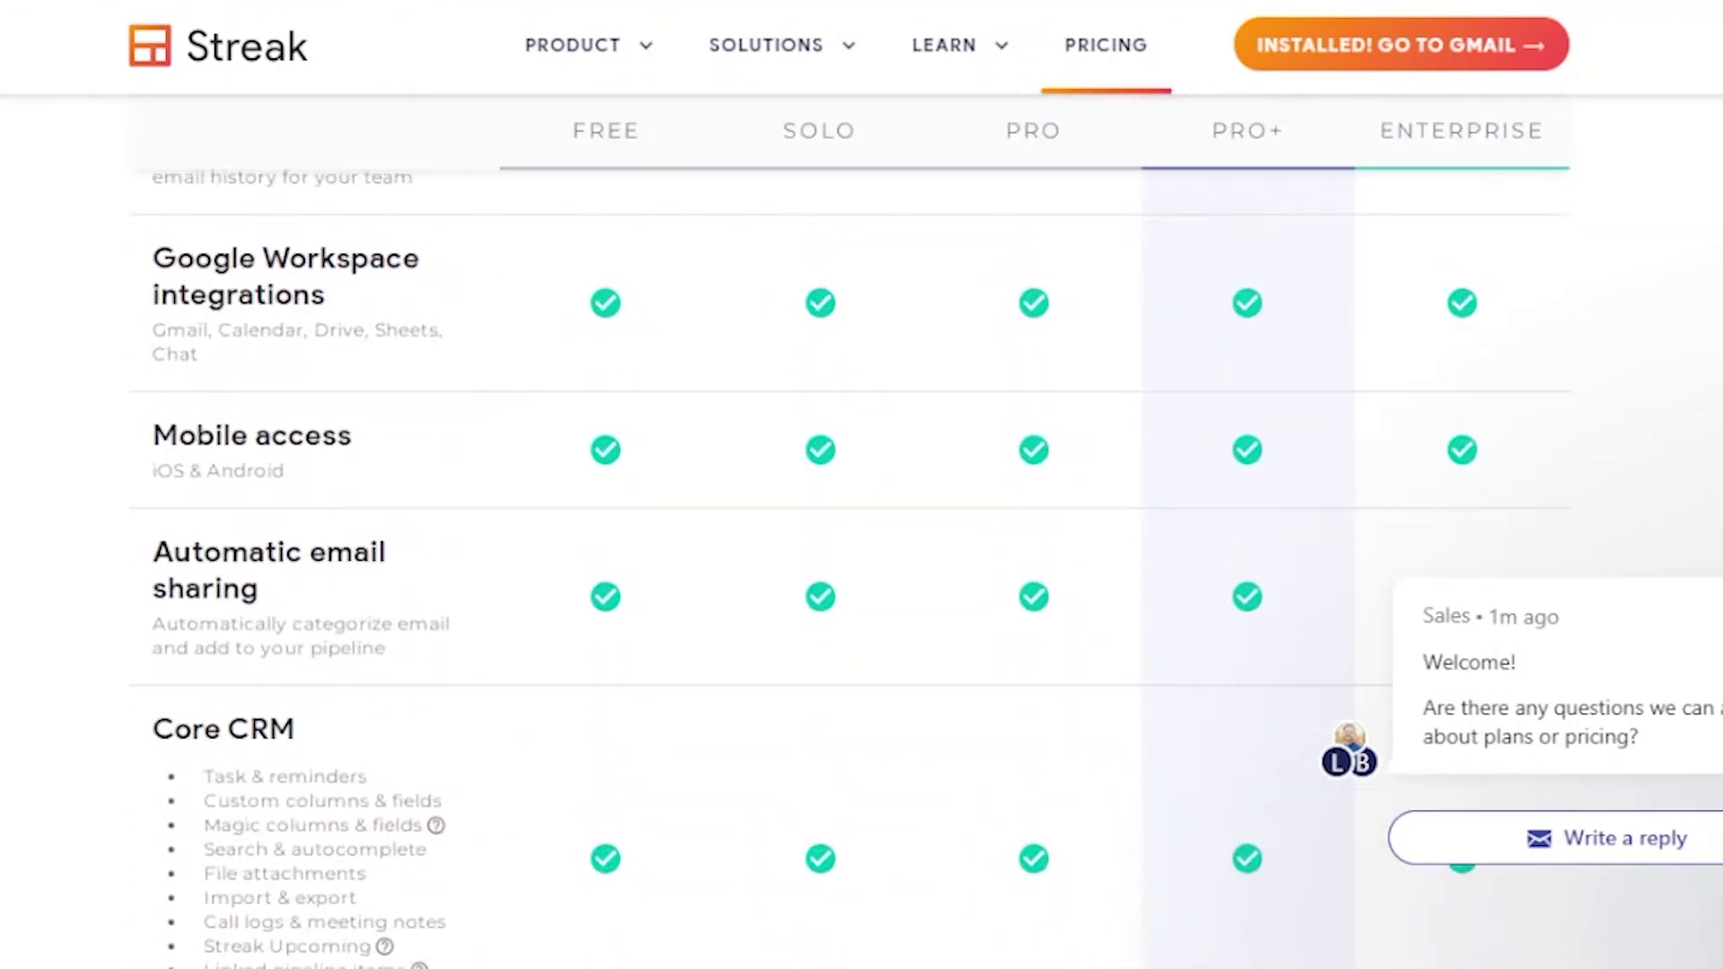
scroll(848, 529, "down", 10)
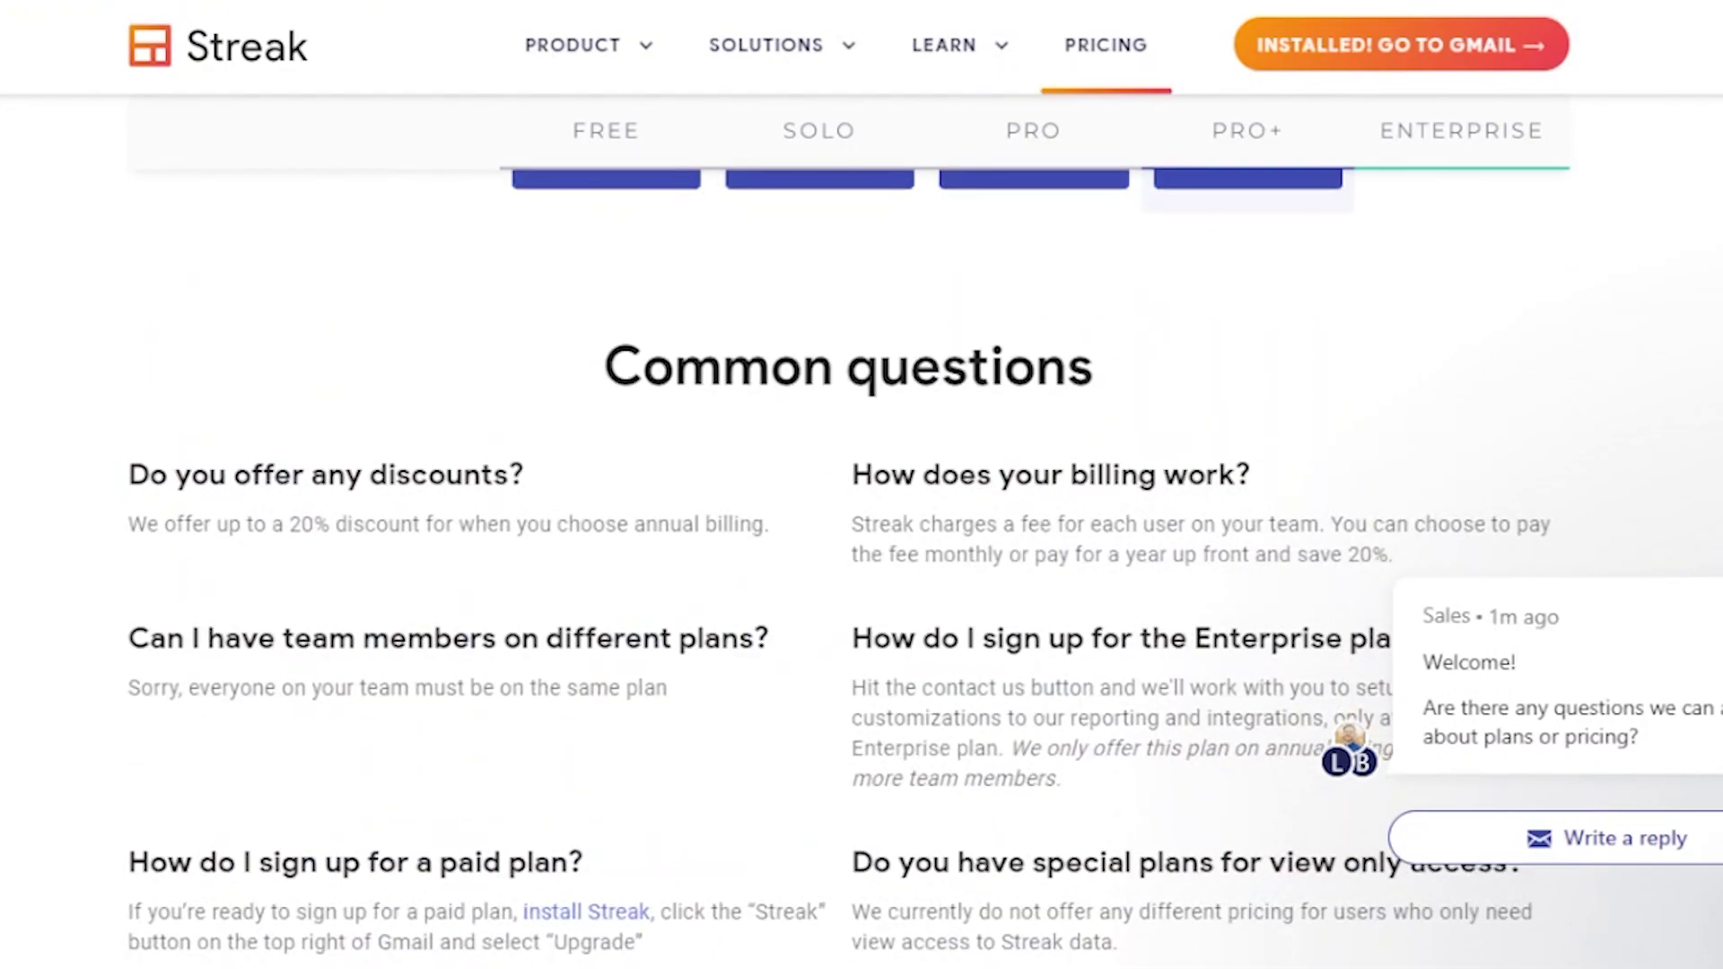
scroll(849, 530, "up", 5)
scroll(849, 529, "up", 5)
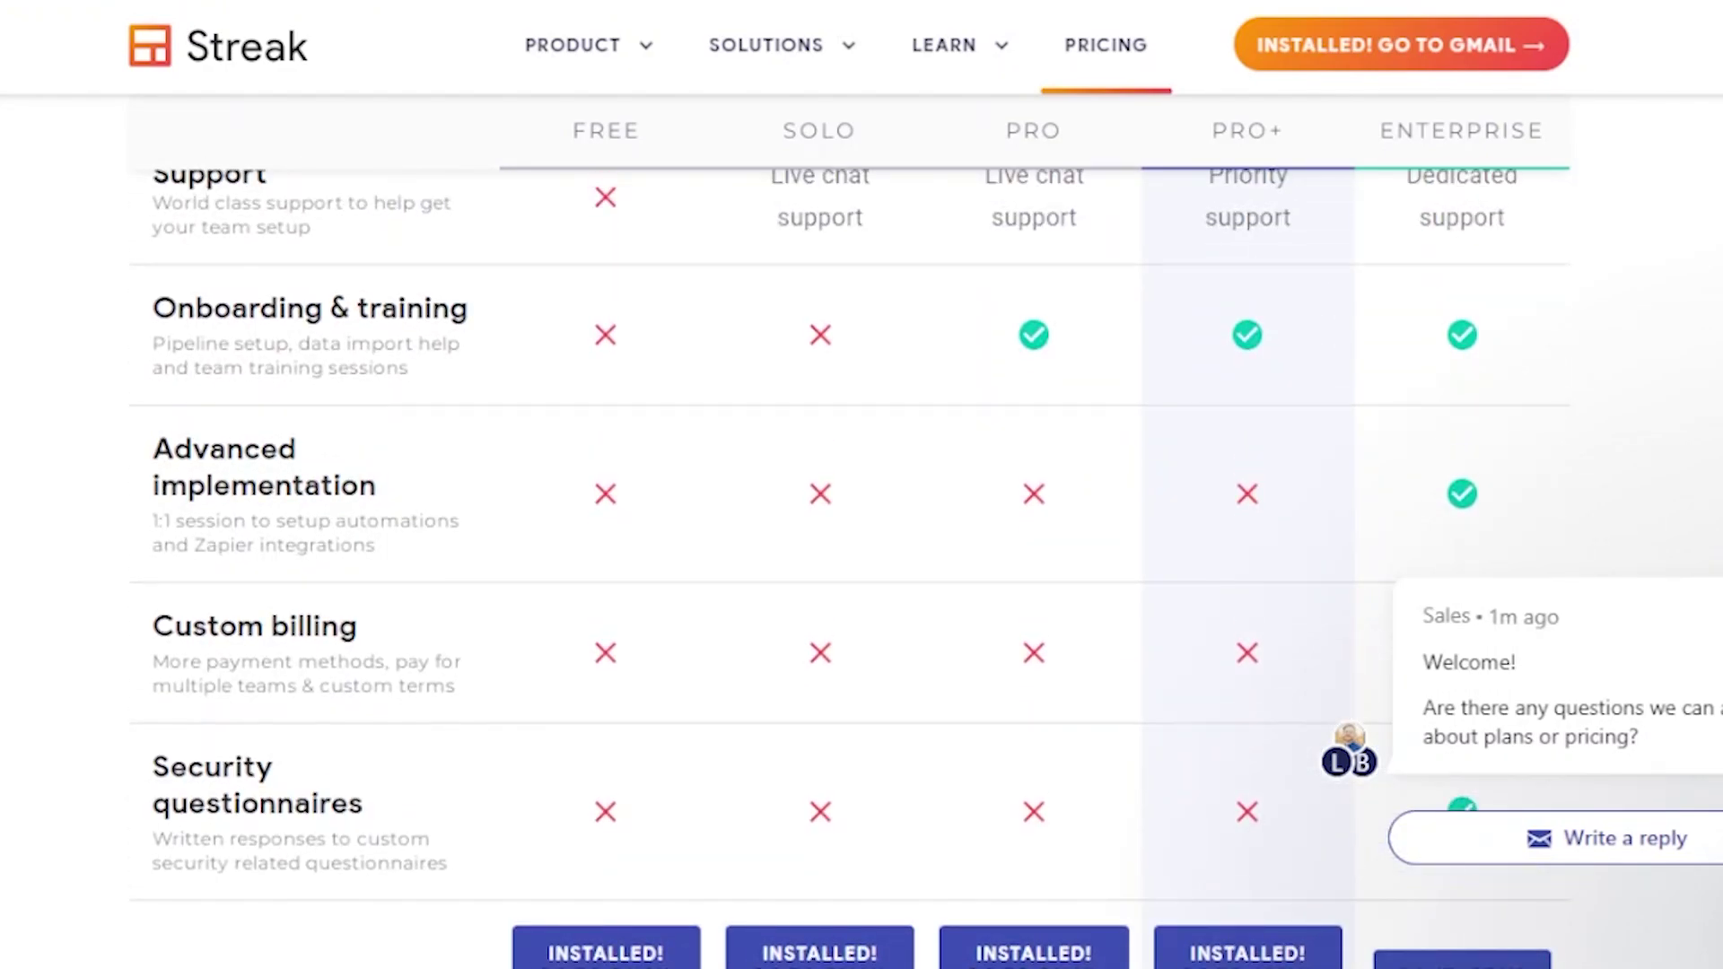
scroll(848, 529, "up", 6)
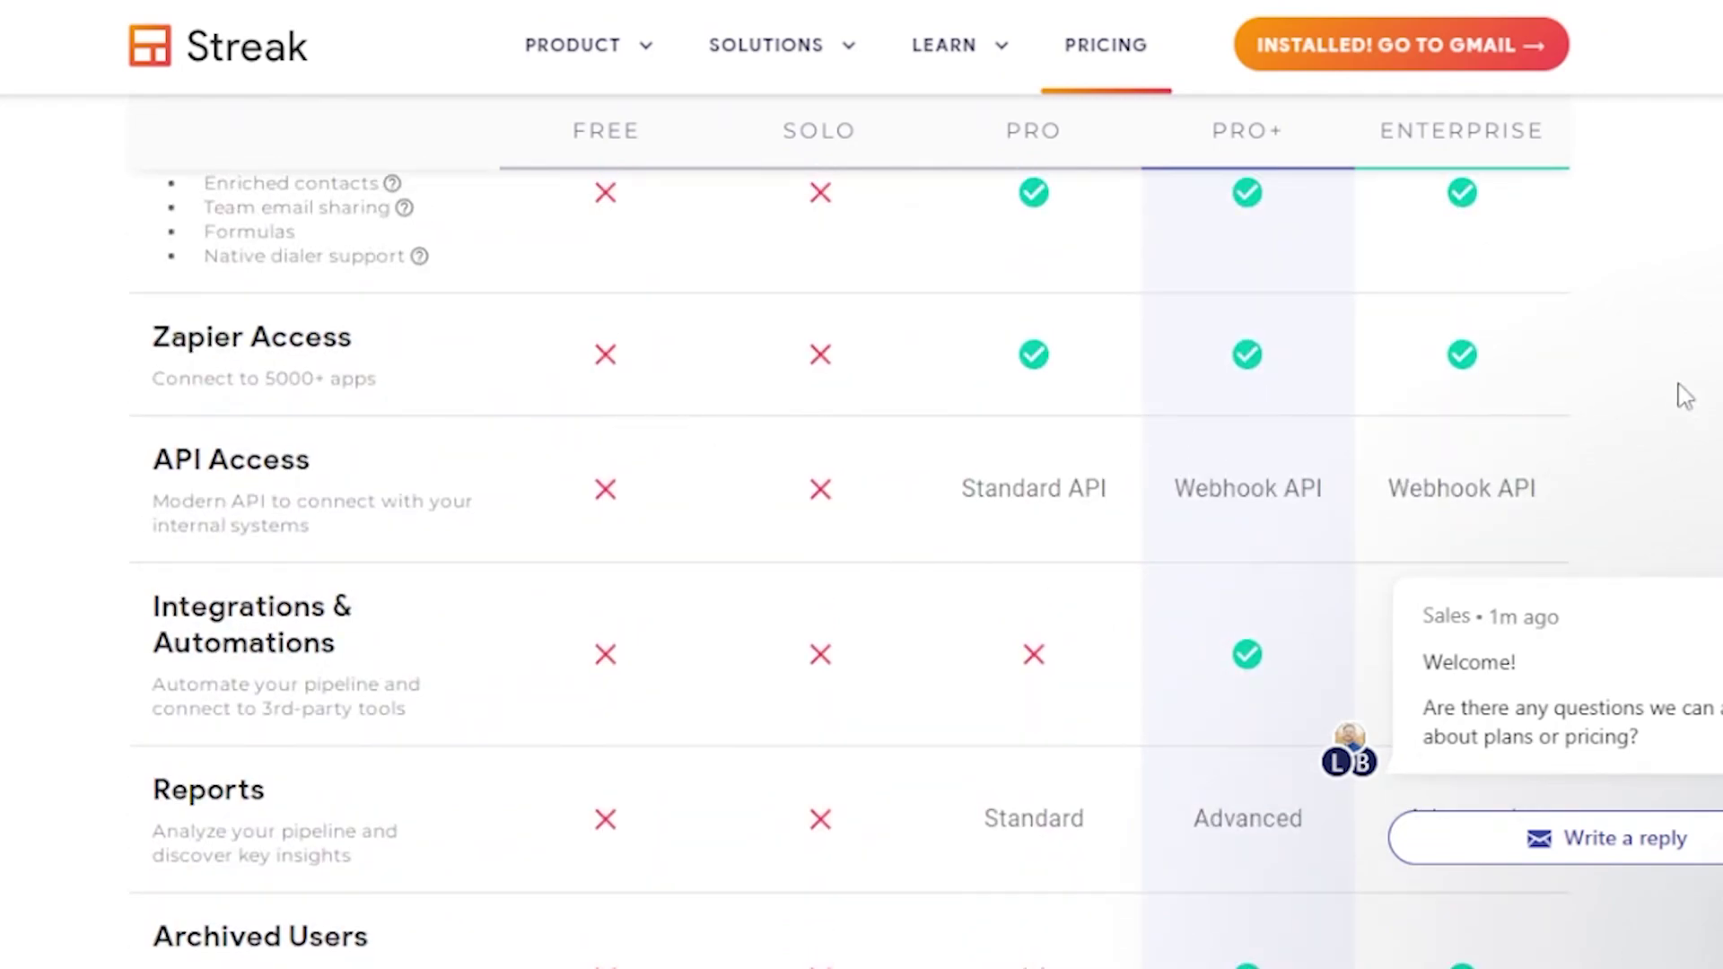
scroll(849, 568, "up", 15)
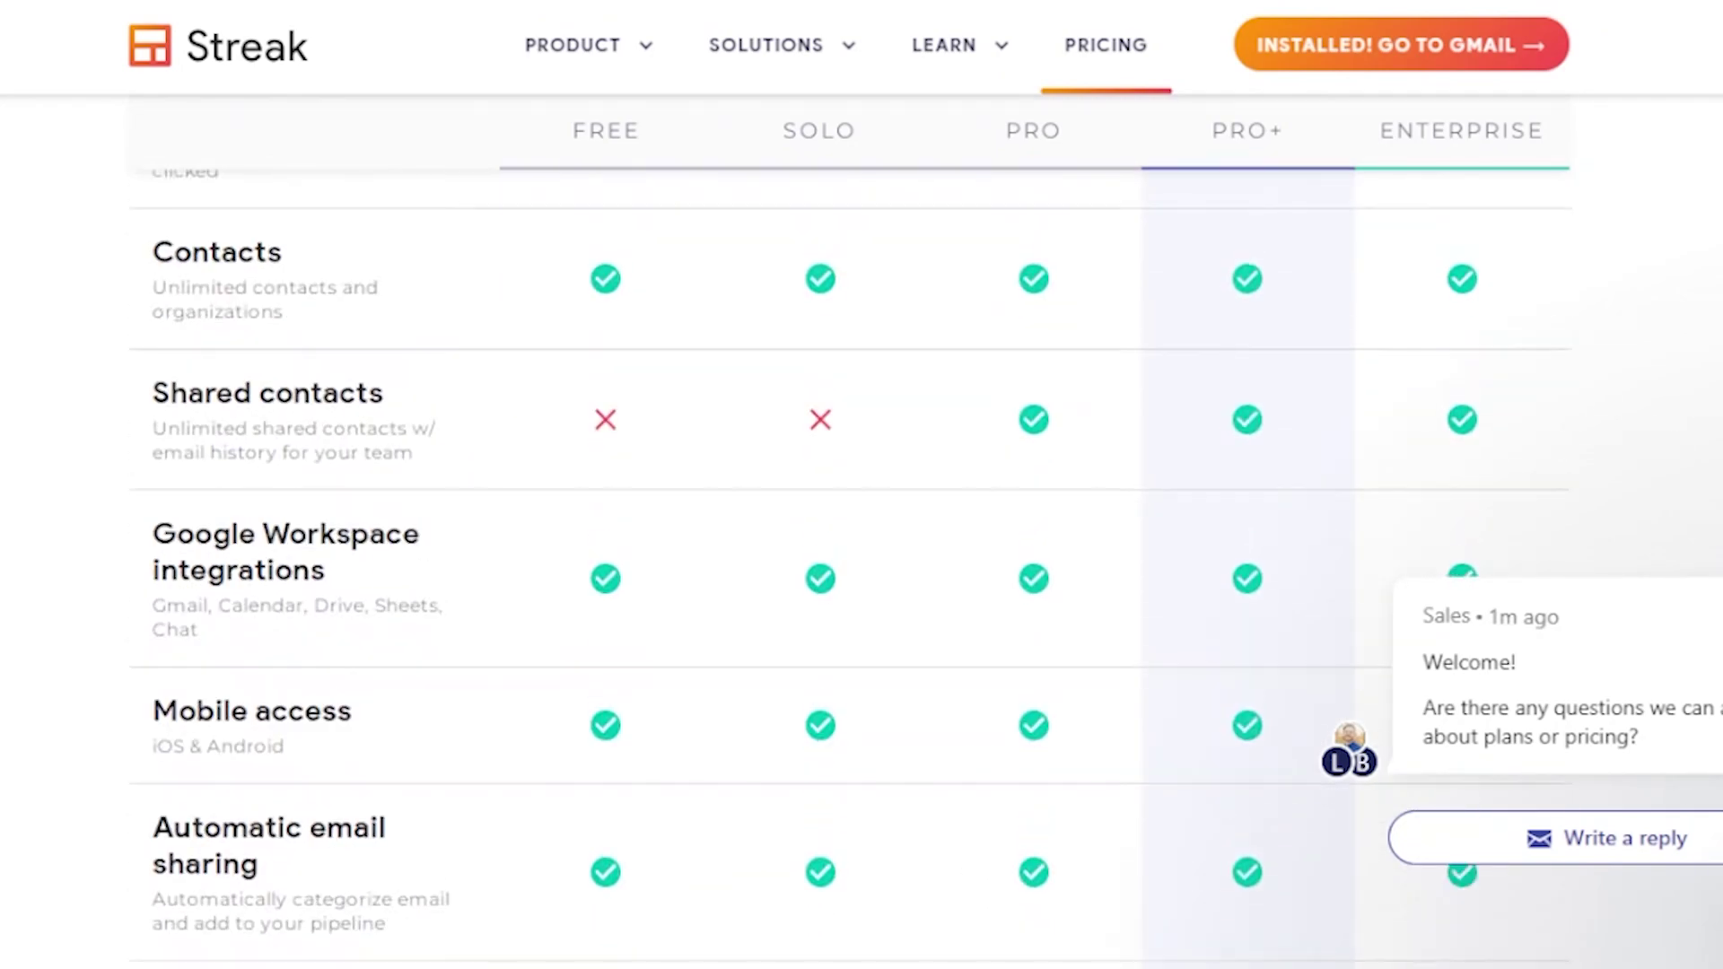
scroll(849, 529, "up", 5)
scroll(849, 529, "down", 12)
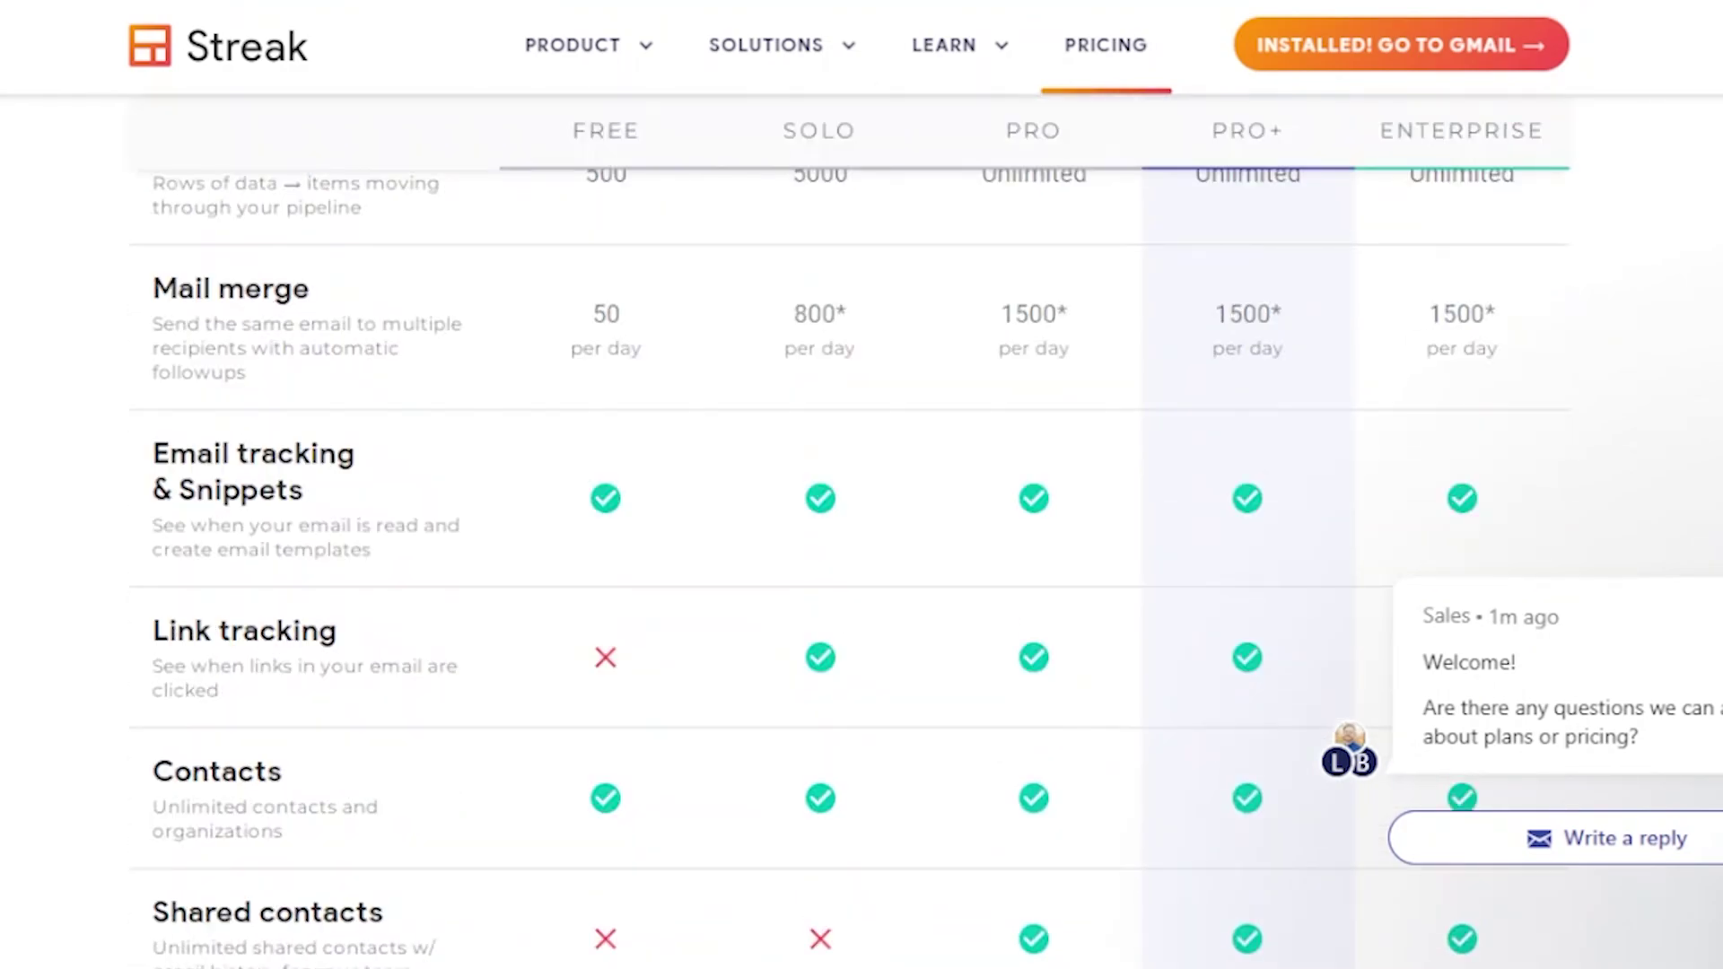
scroll(849, 568, "up", 2)
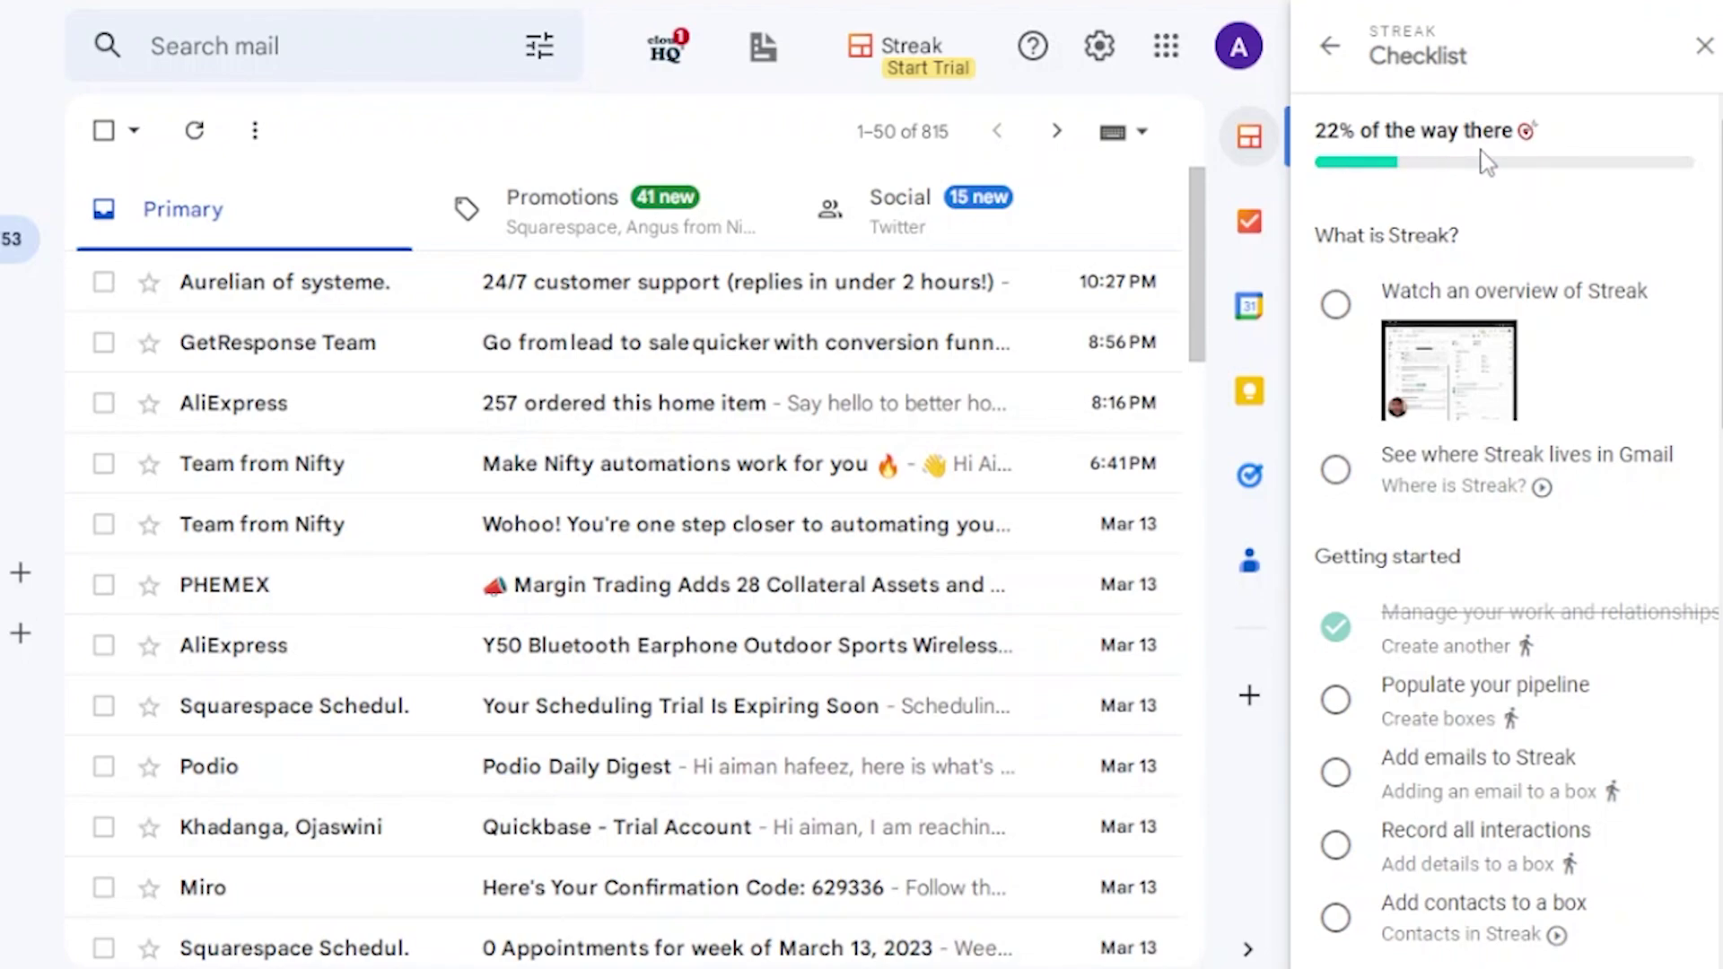
Tick off Populate your pipeline and Add emails to Streak, then open the systeme.io '24/7 customer support' email.
left_click(1336, 699)
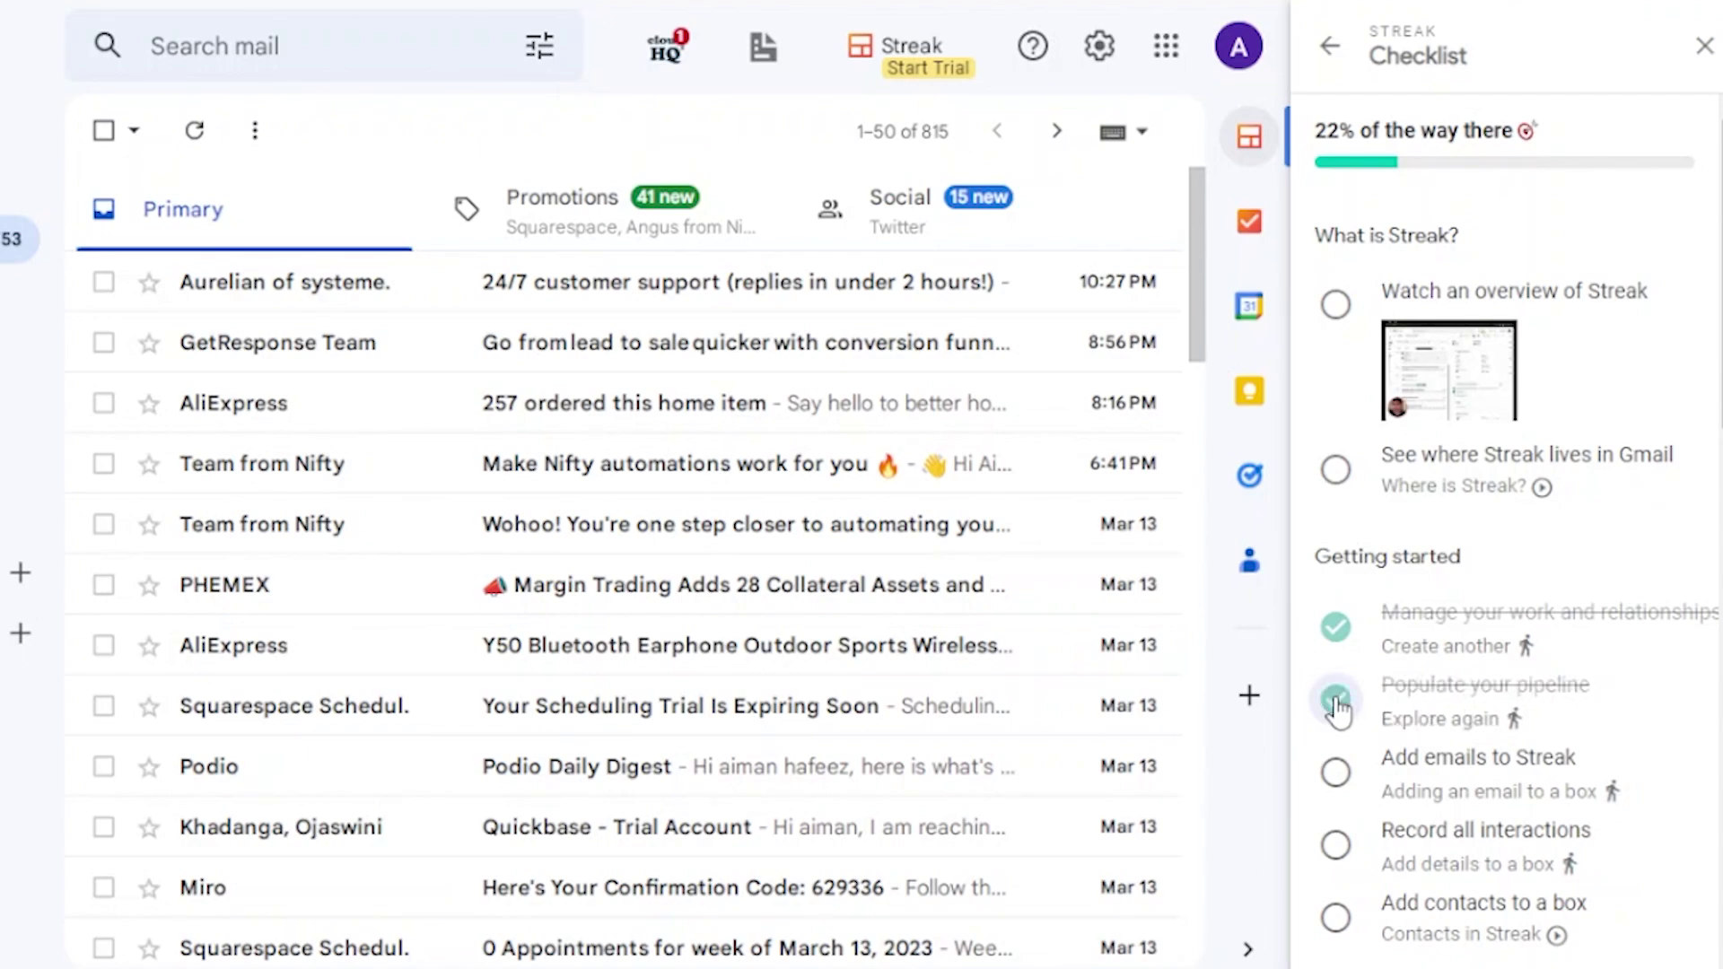
left_click(1463, 728)
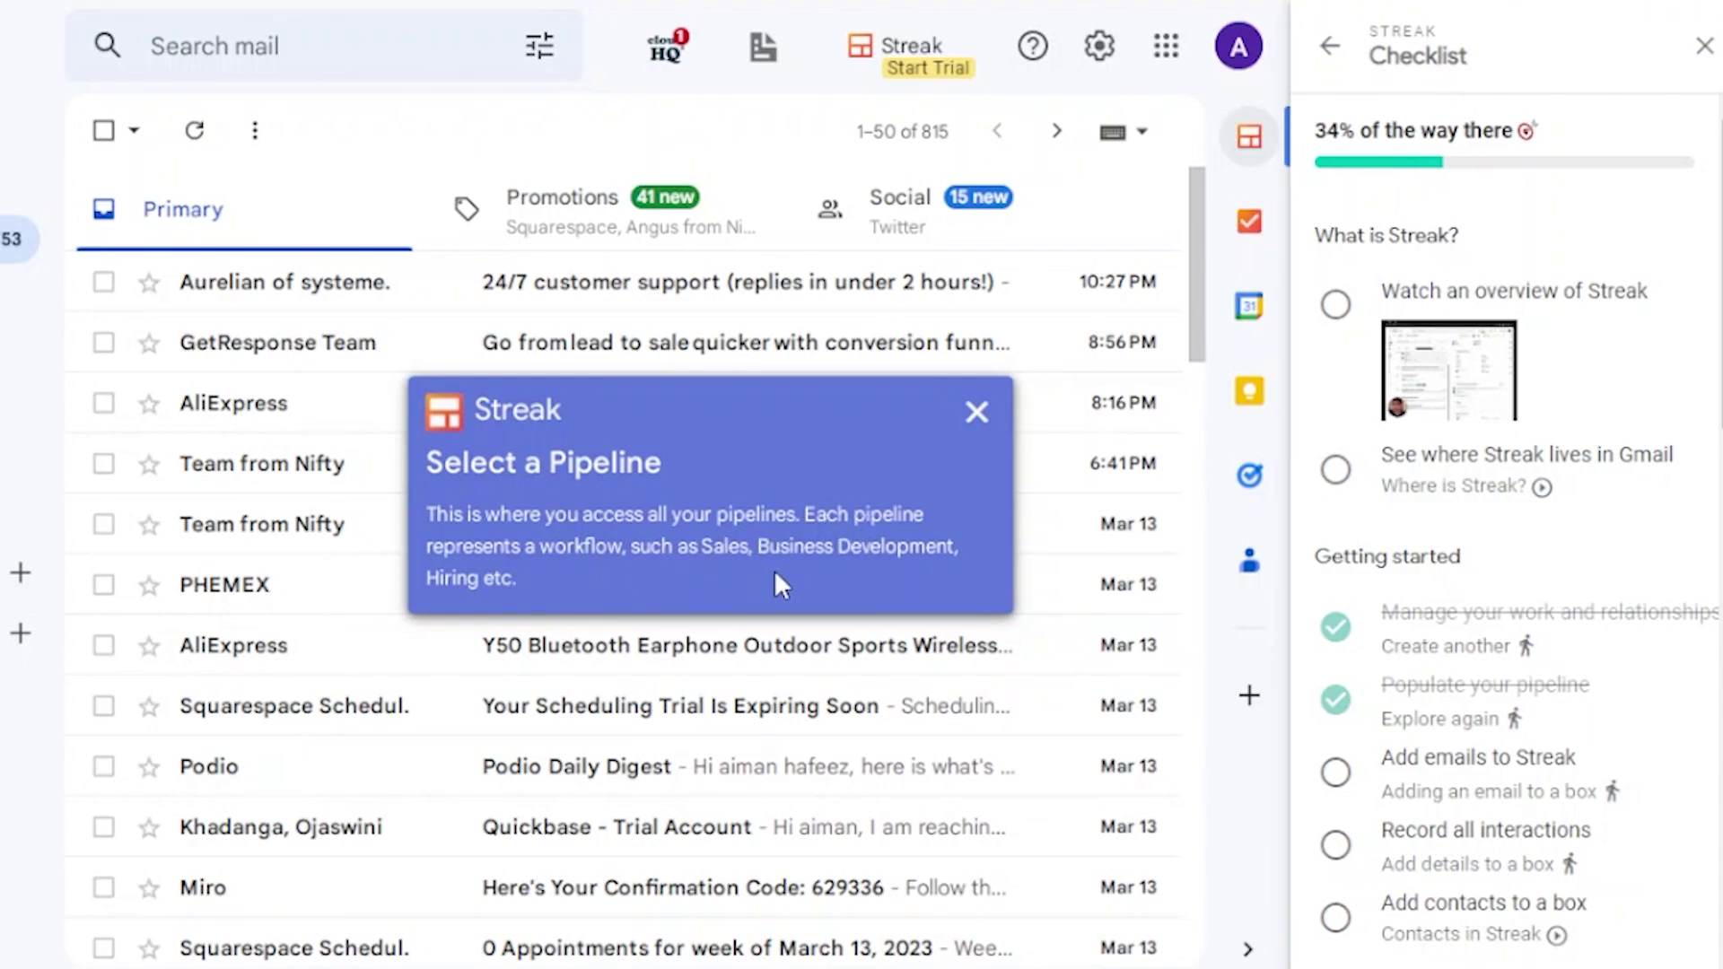
left_click(976, 414)
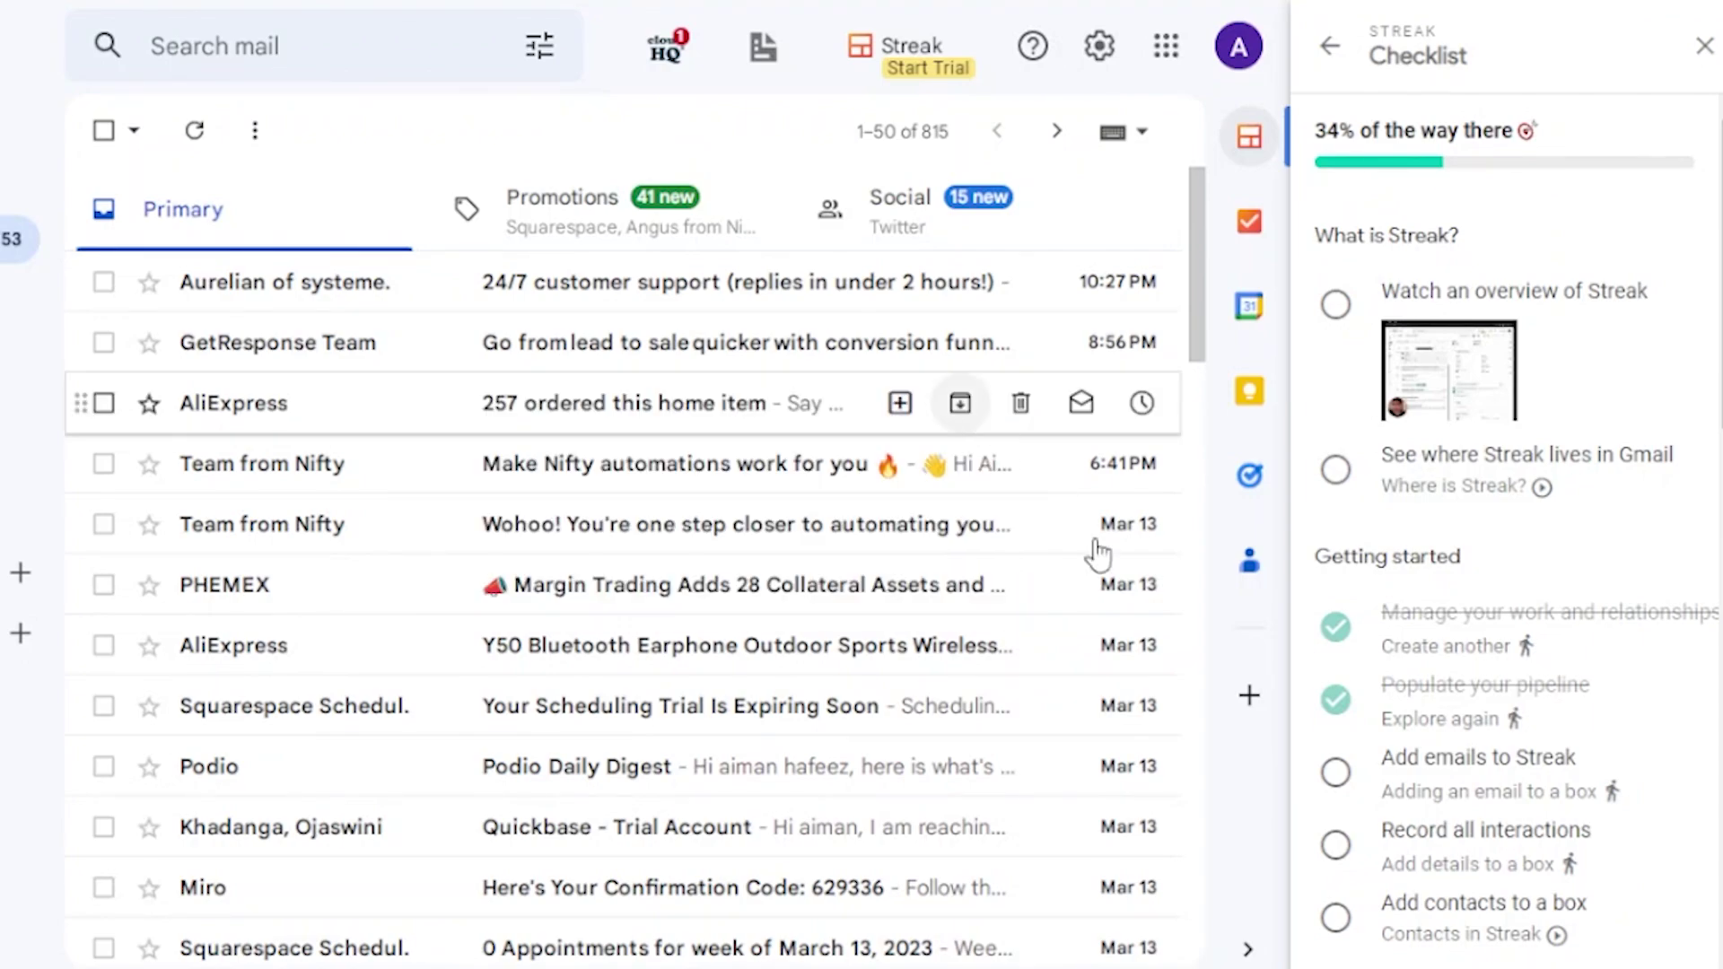
left_click(1464, 763)
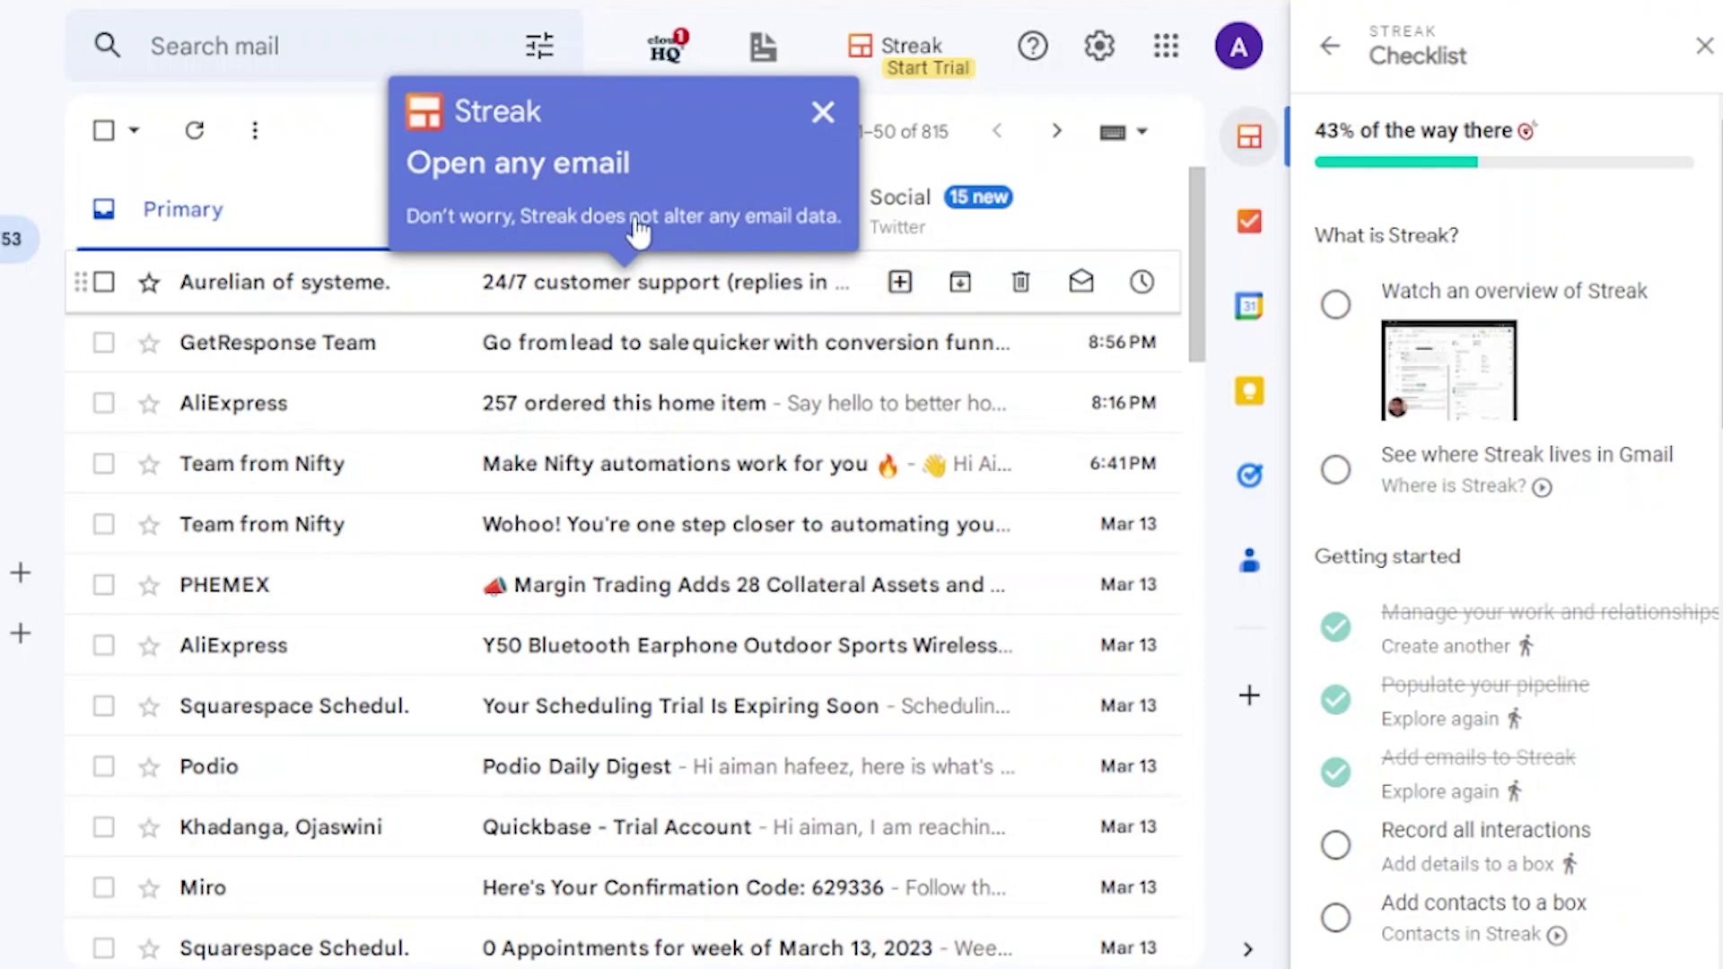
left_click(715, 290)
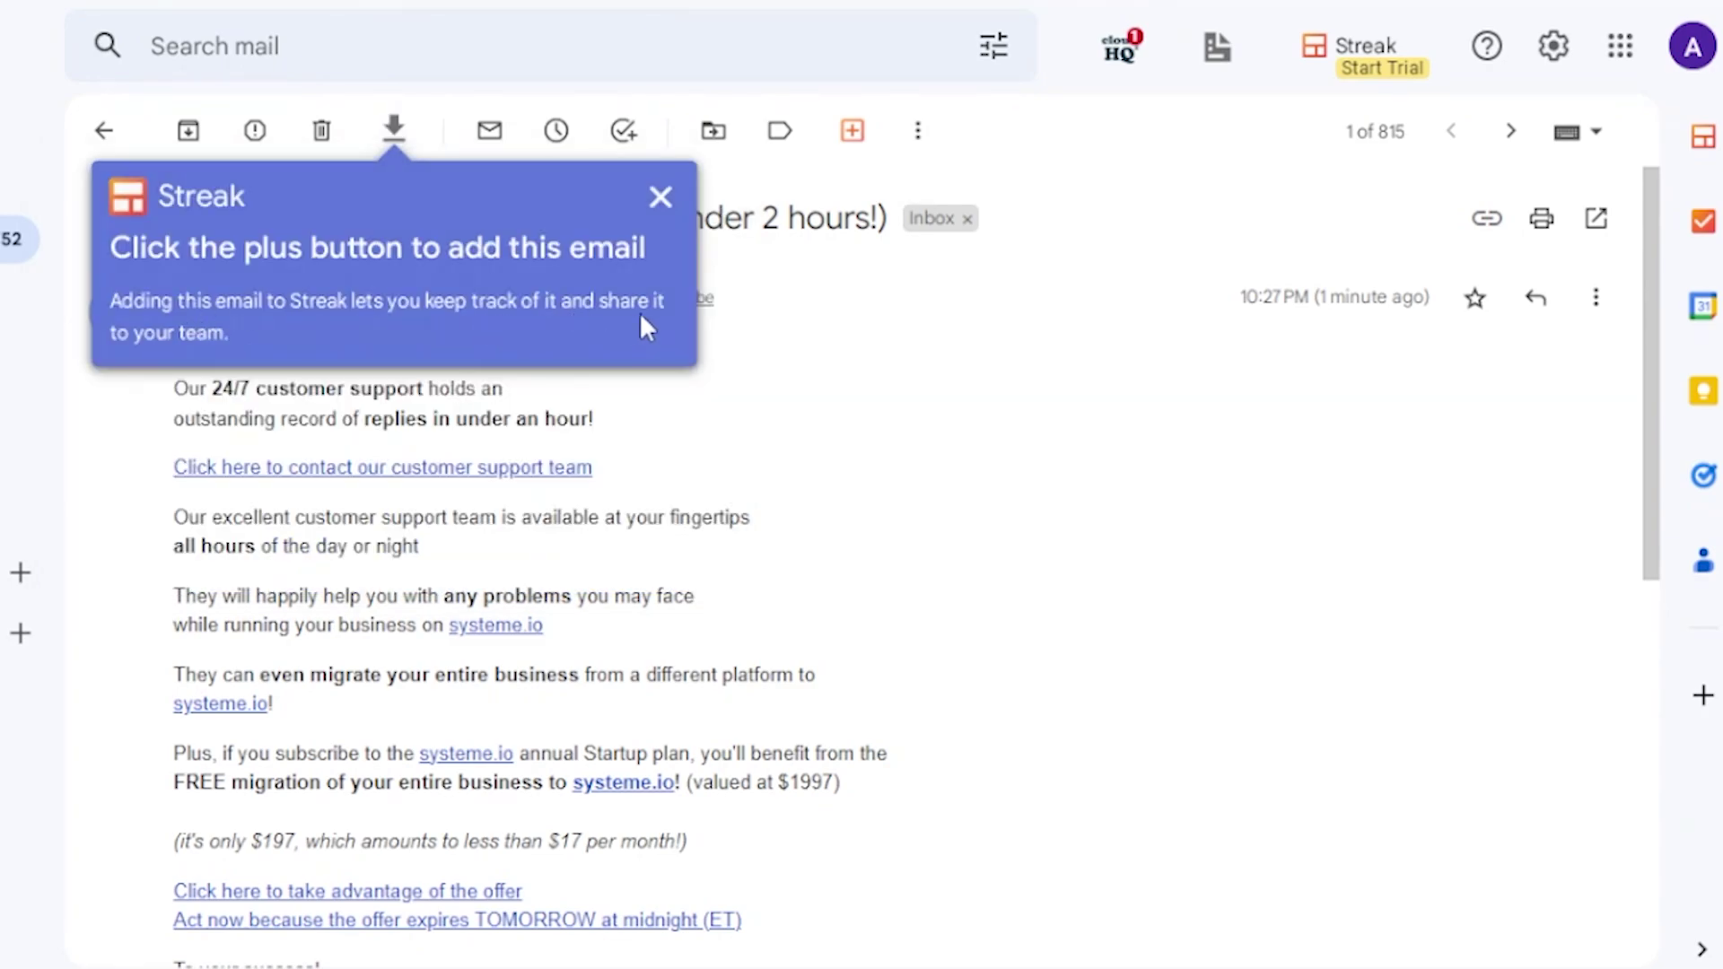
Check the email's add-to-pipeline options, return to the inbox, and reopen the Streak Checklist at 43%.
left_click(854, 132)
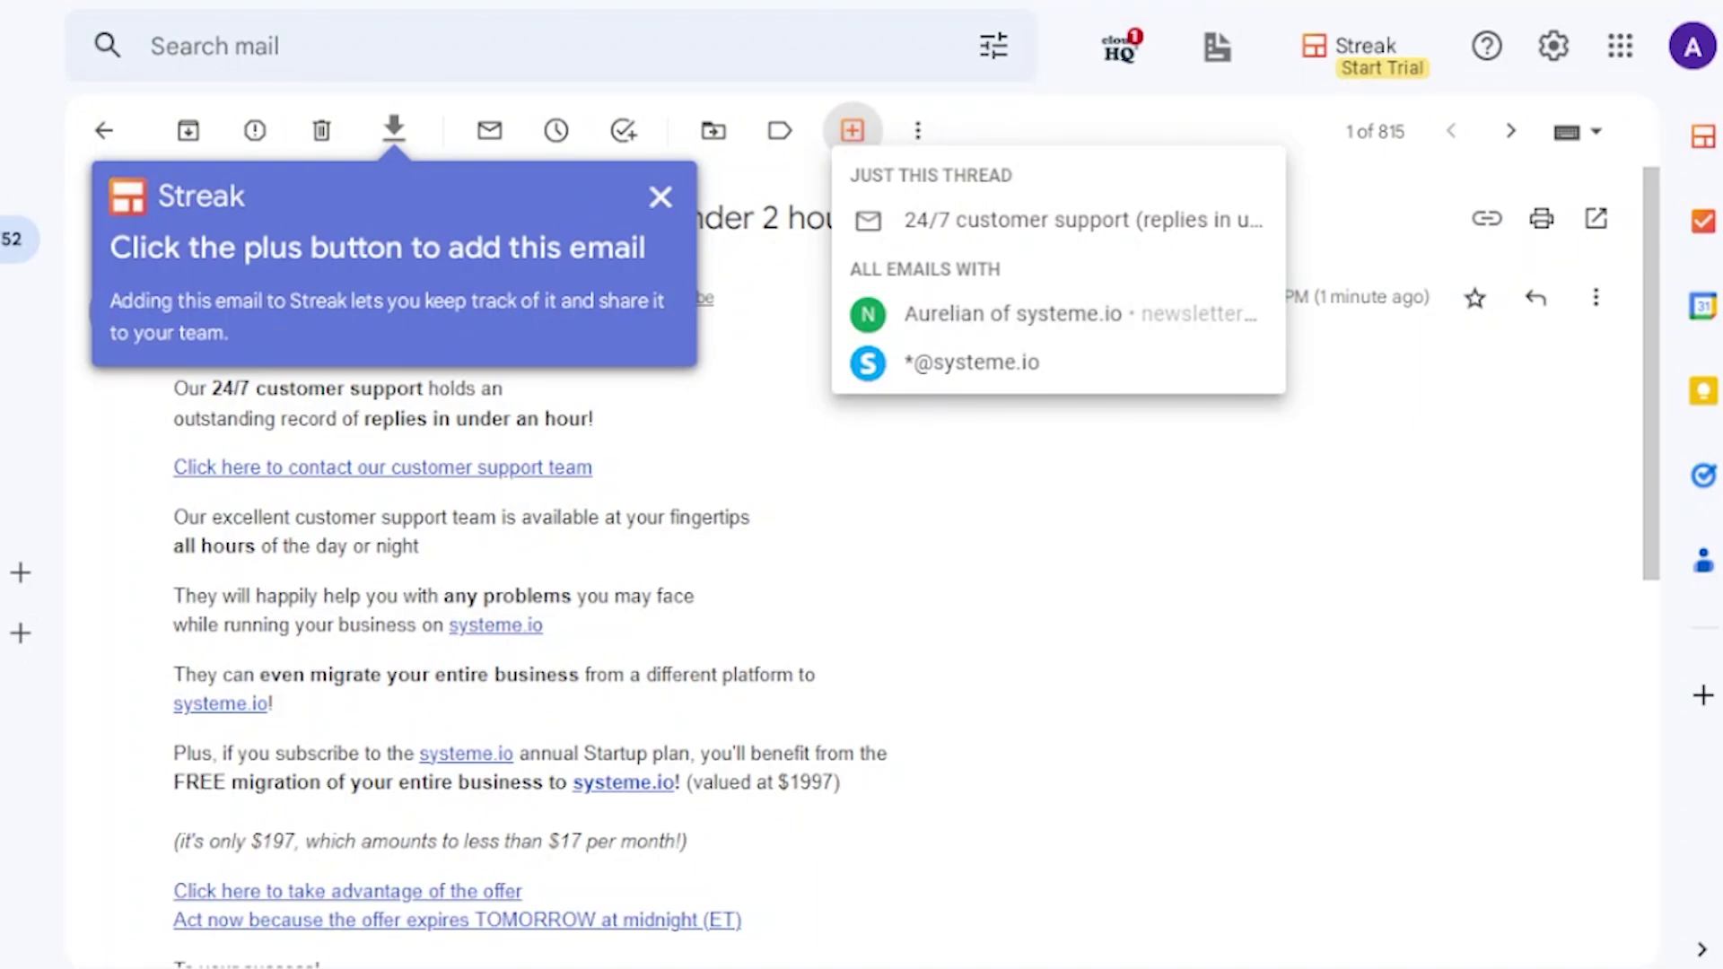
key("u")
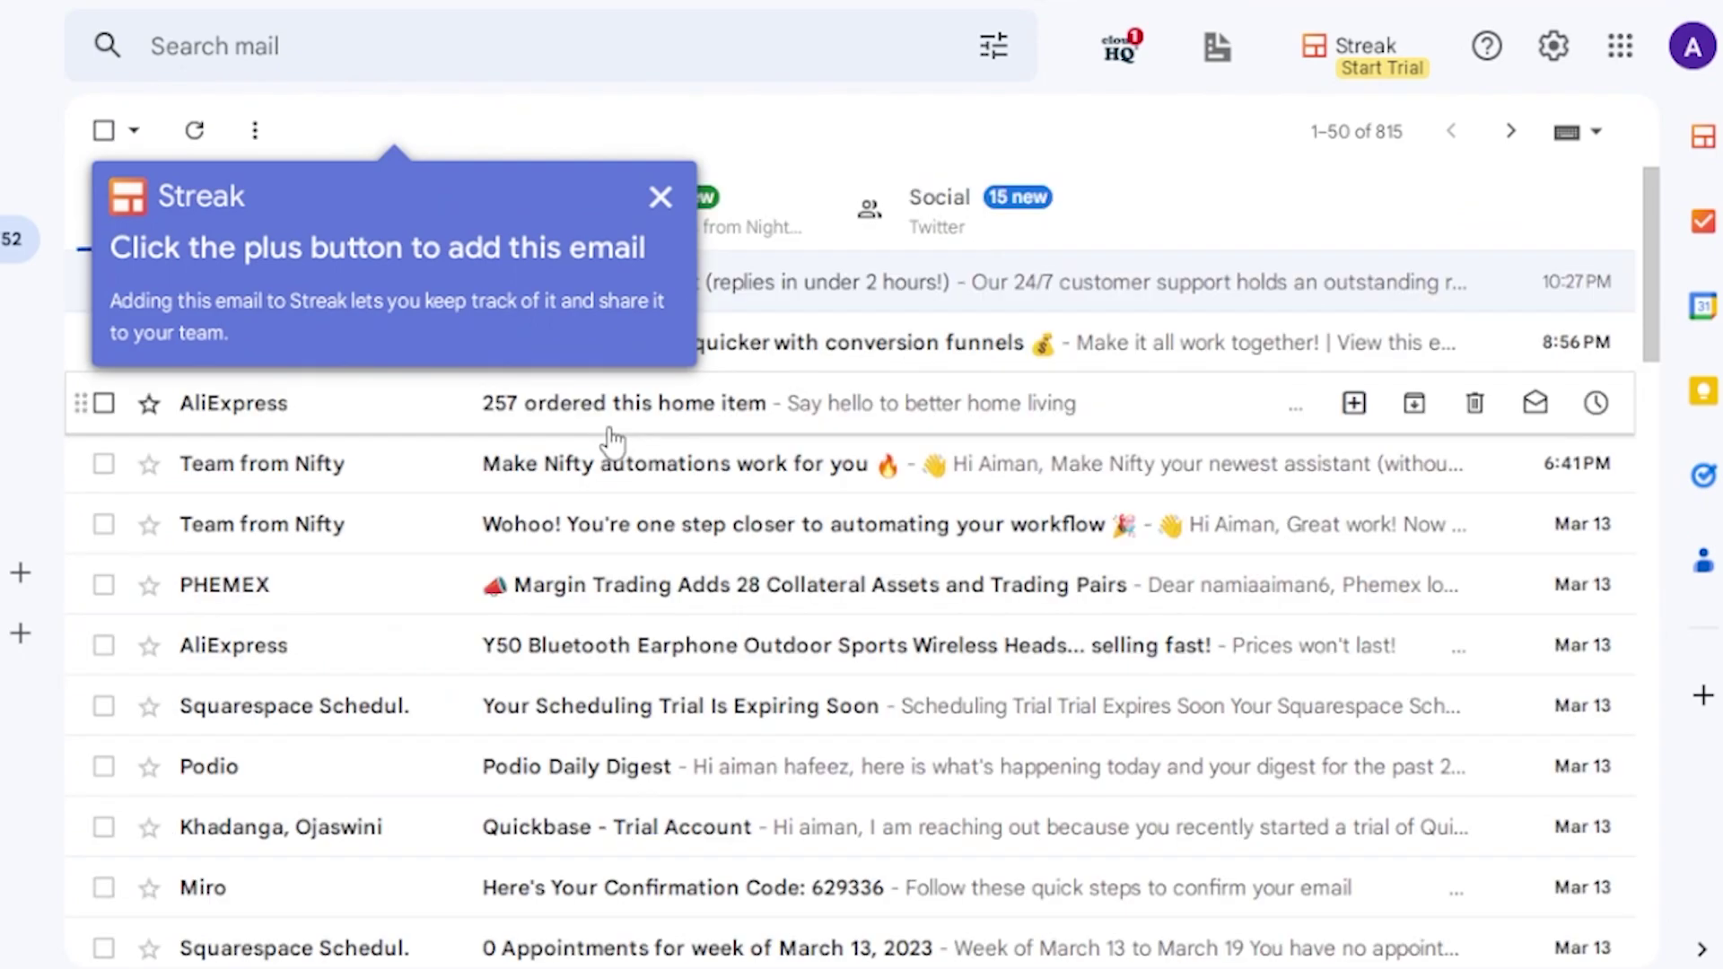
left_click(1313, 55)
left_click(1352, 371)
scroll(1458, 449, "down", 4)
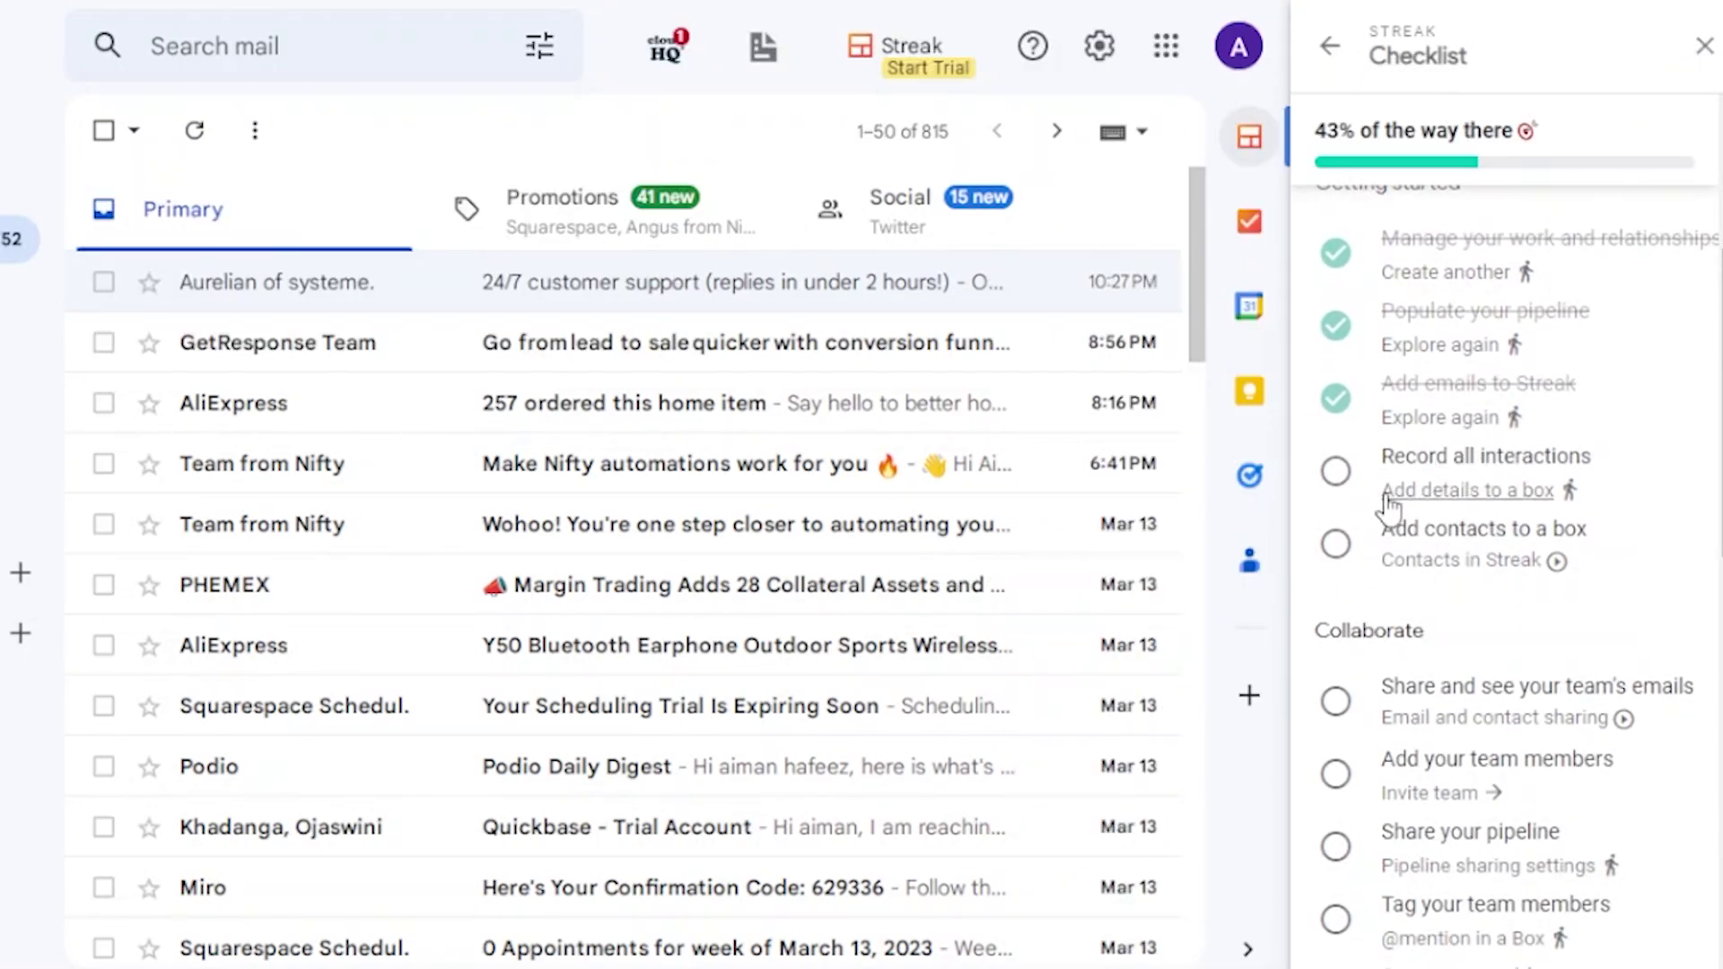
Tick off Record all interactions and Add contacts to a box, dismissing the pipeline tip and Contacts video.
left_click(1463, 492)
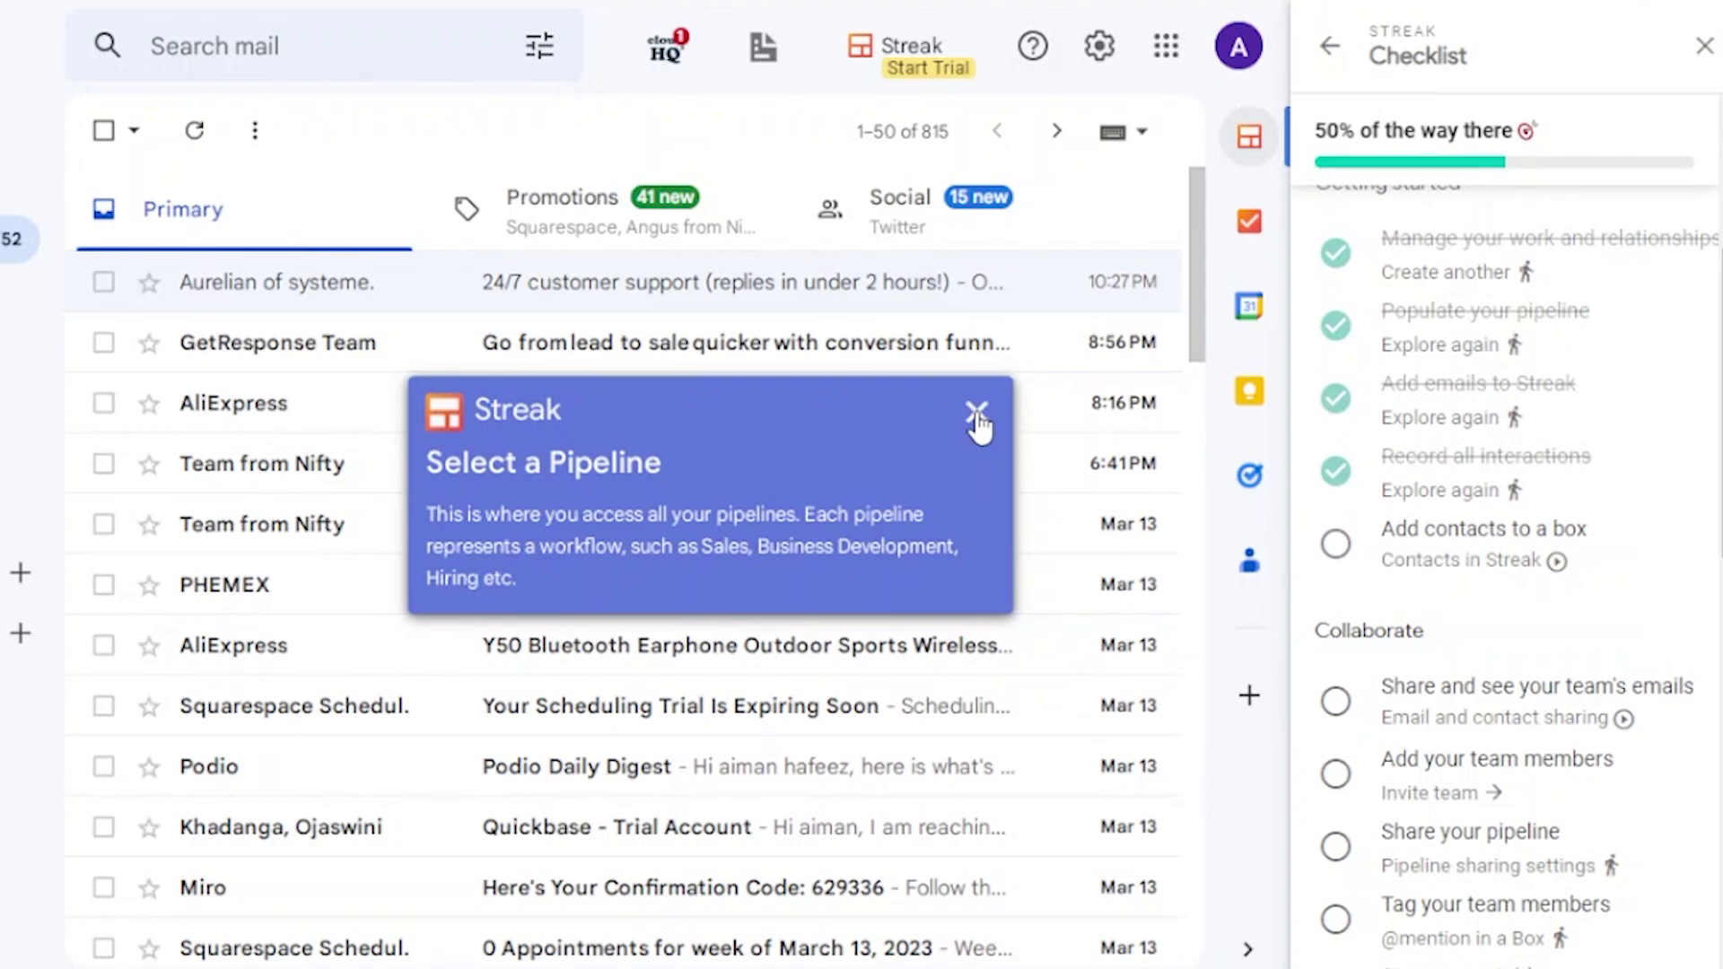
left_click(977, 414)
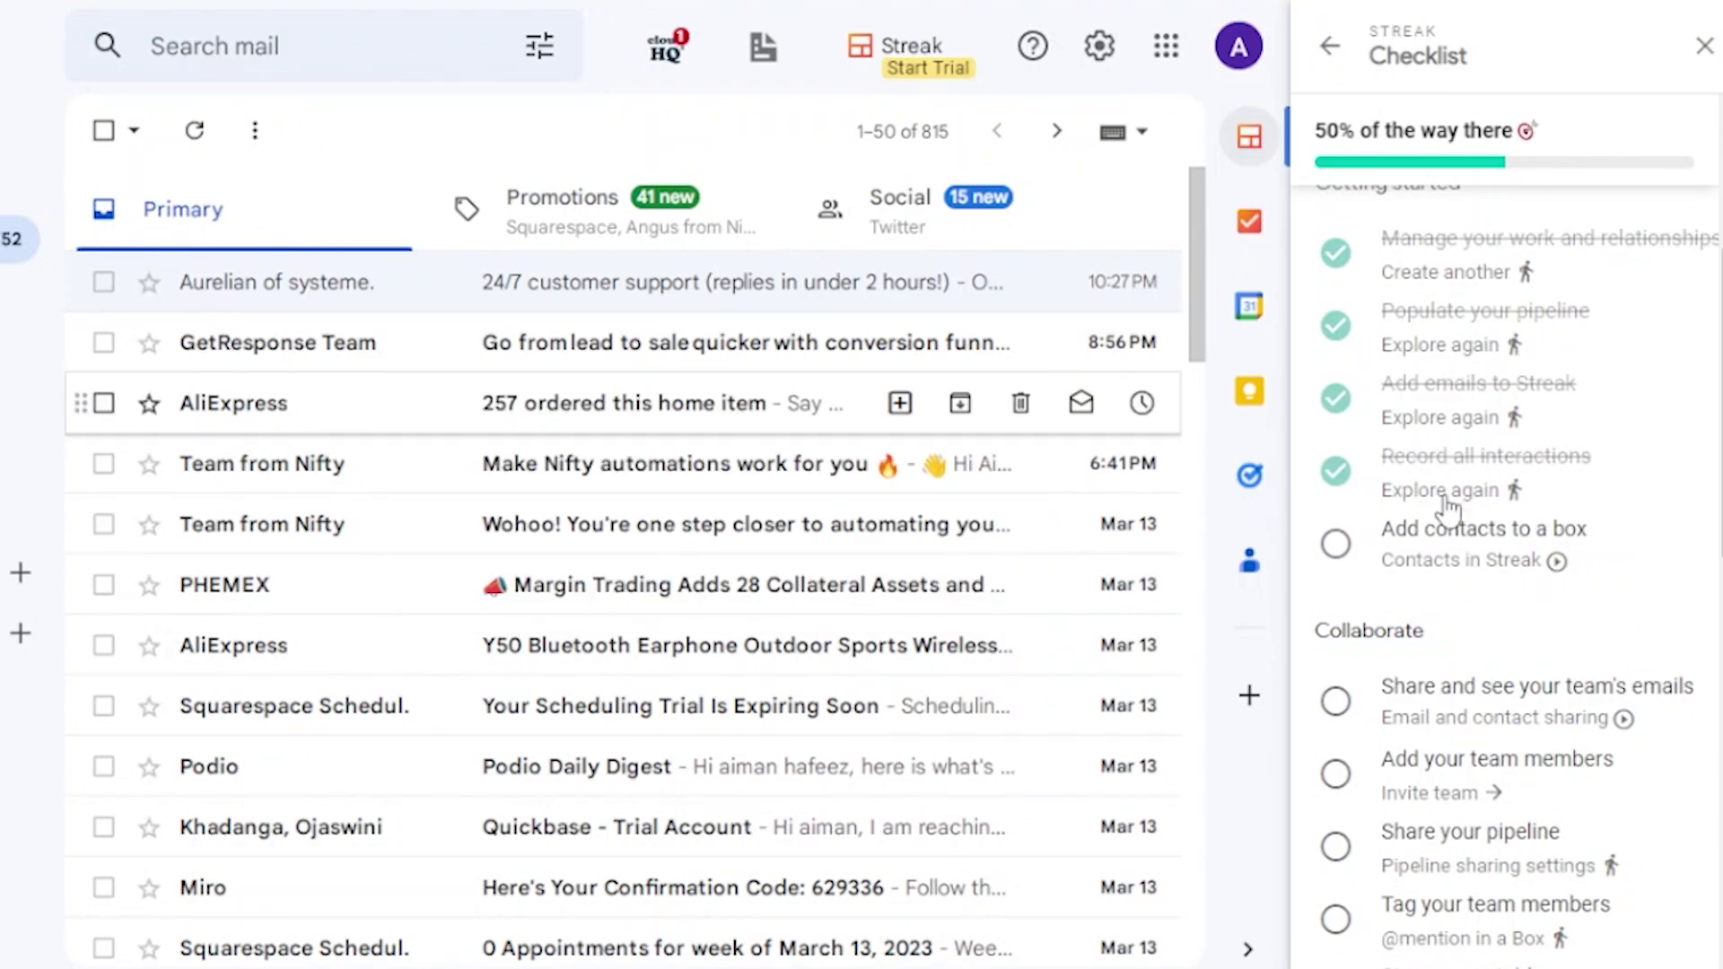
left_click(1483, 562)
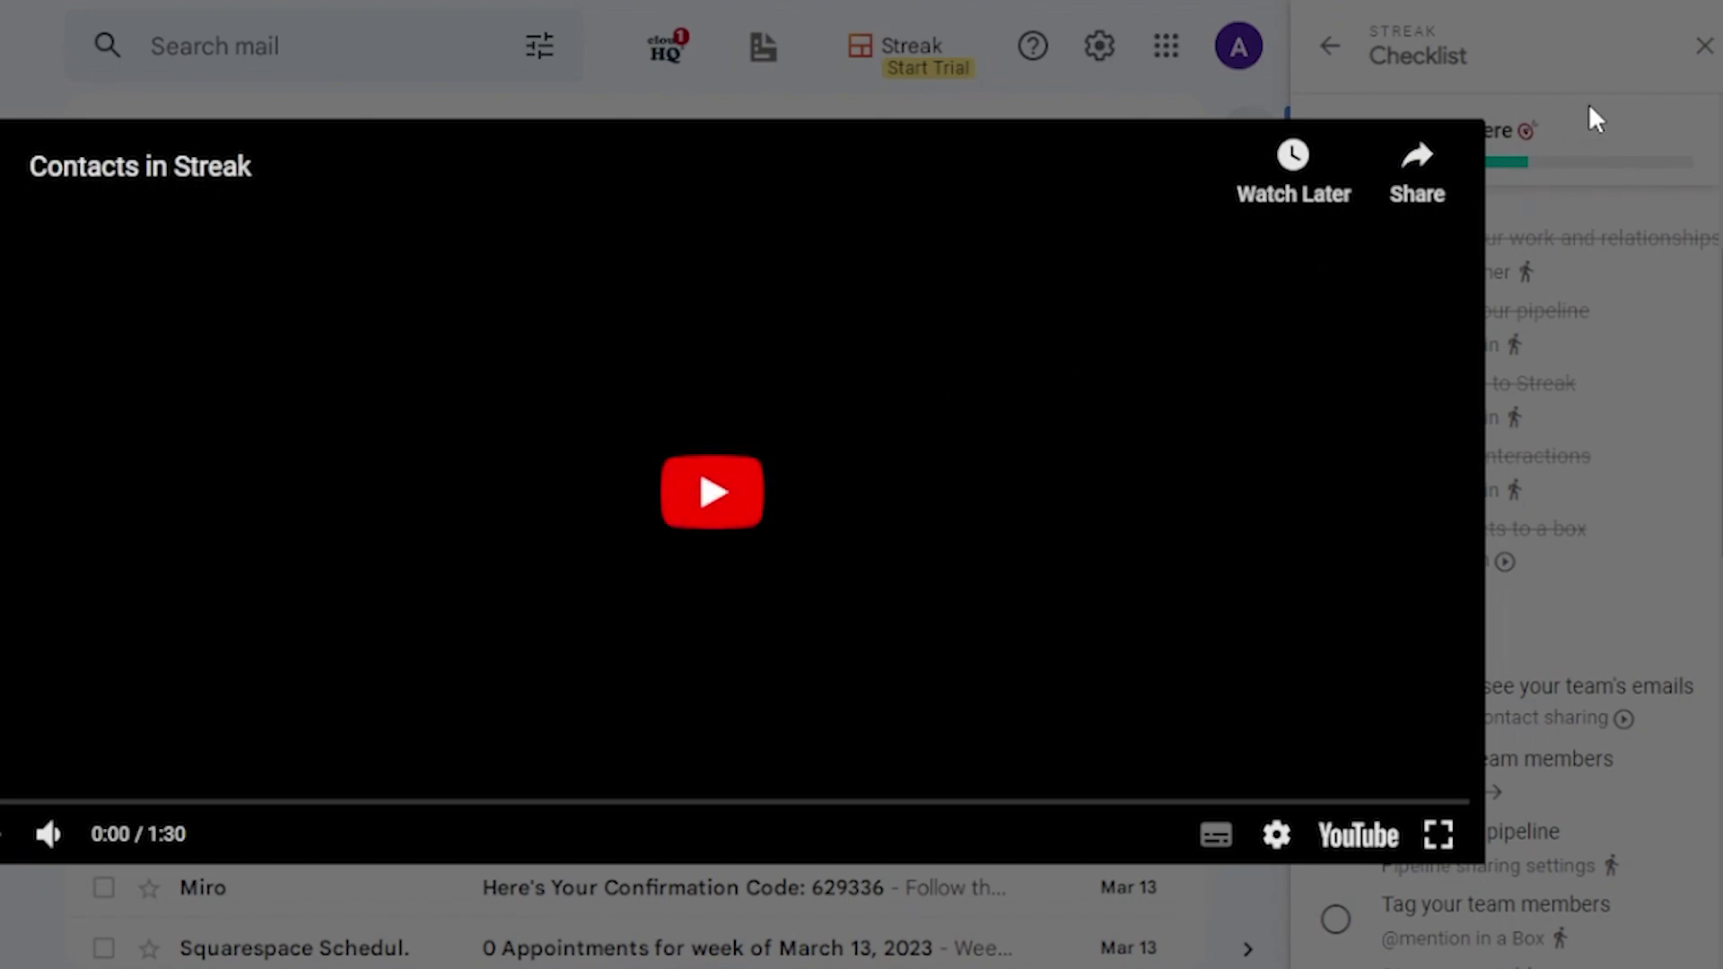
left_click(1646, 82)
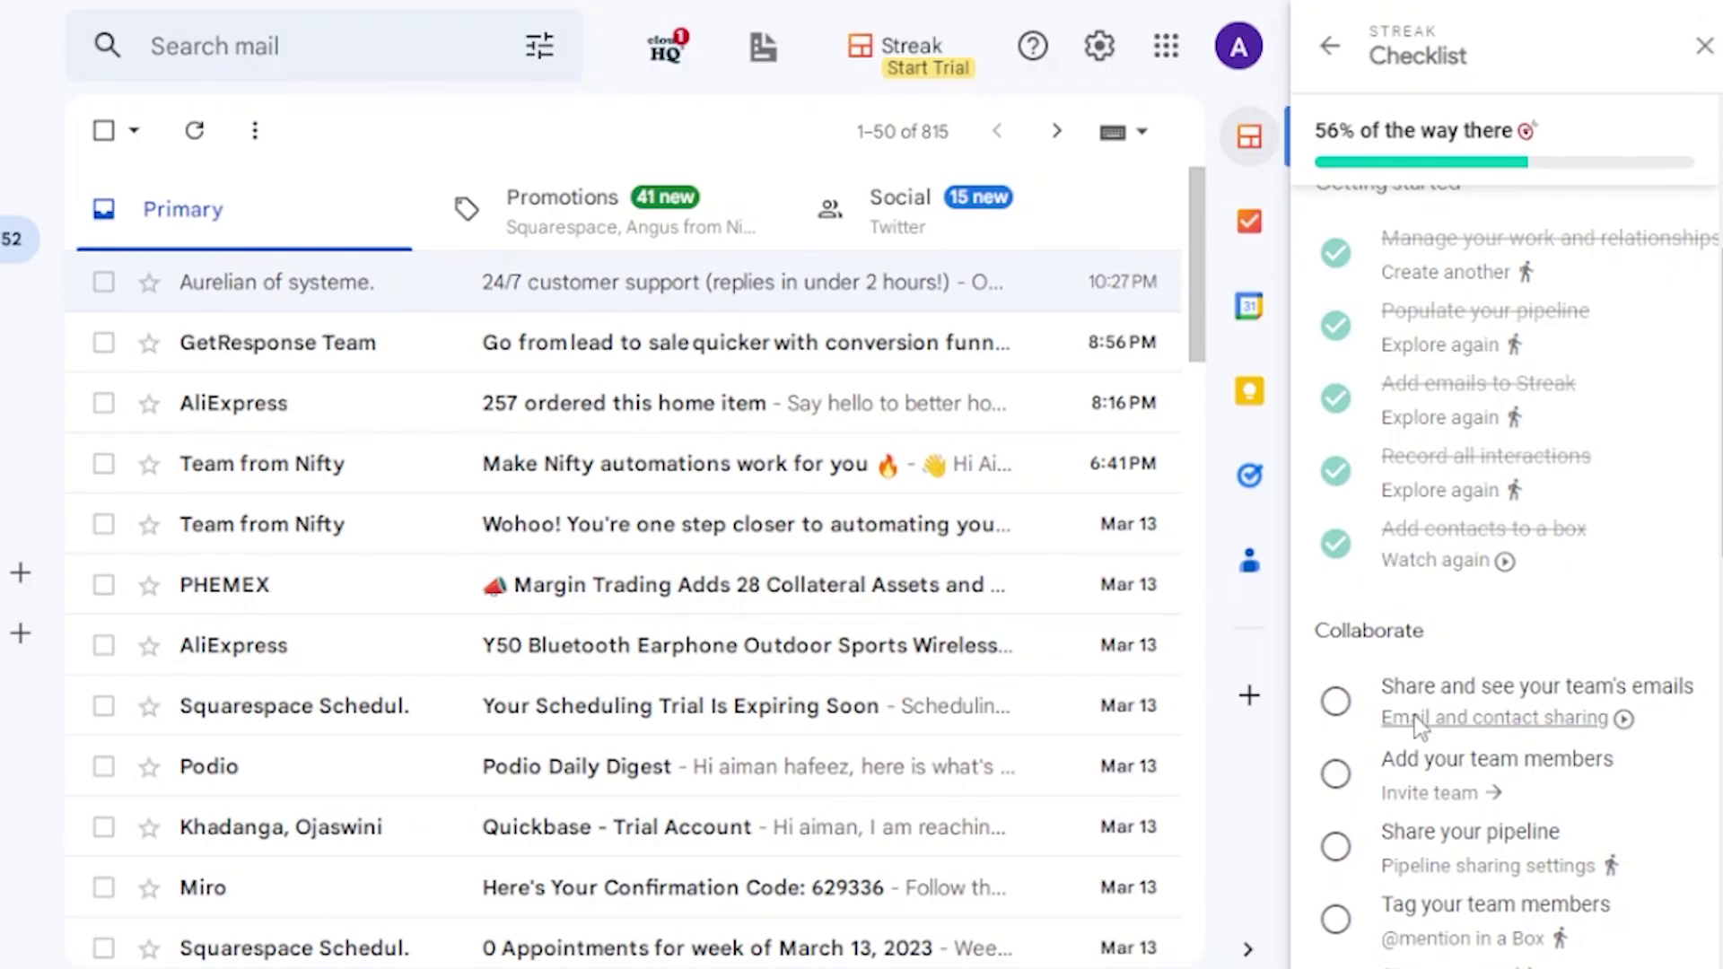
scroll(1634, 503, "down", 4)
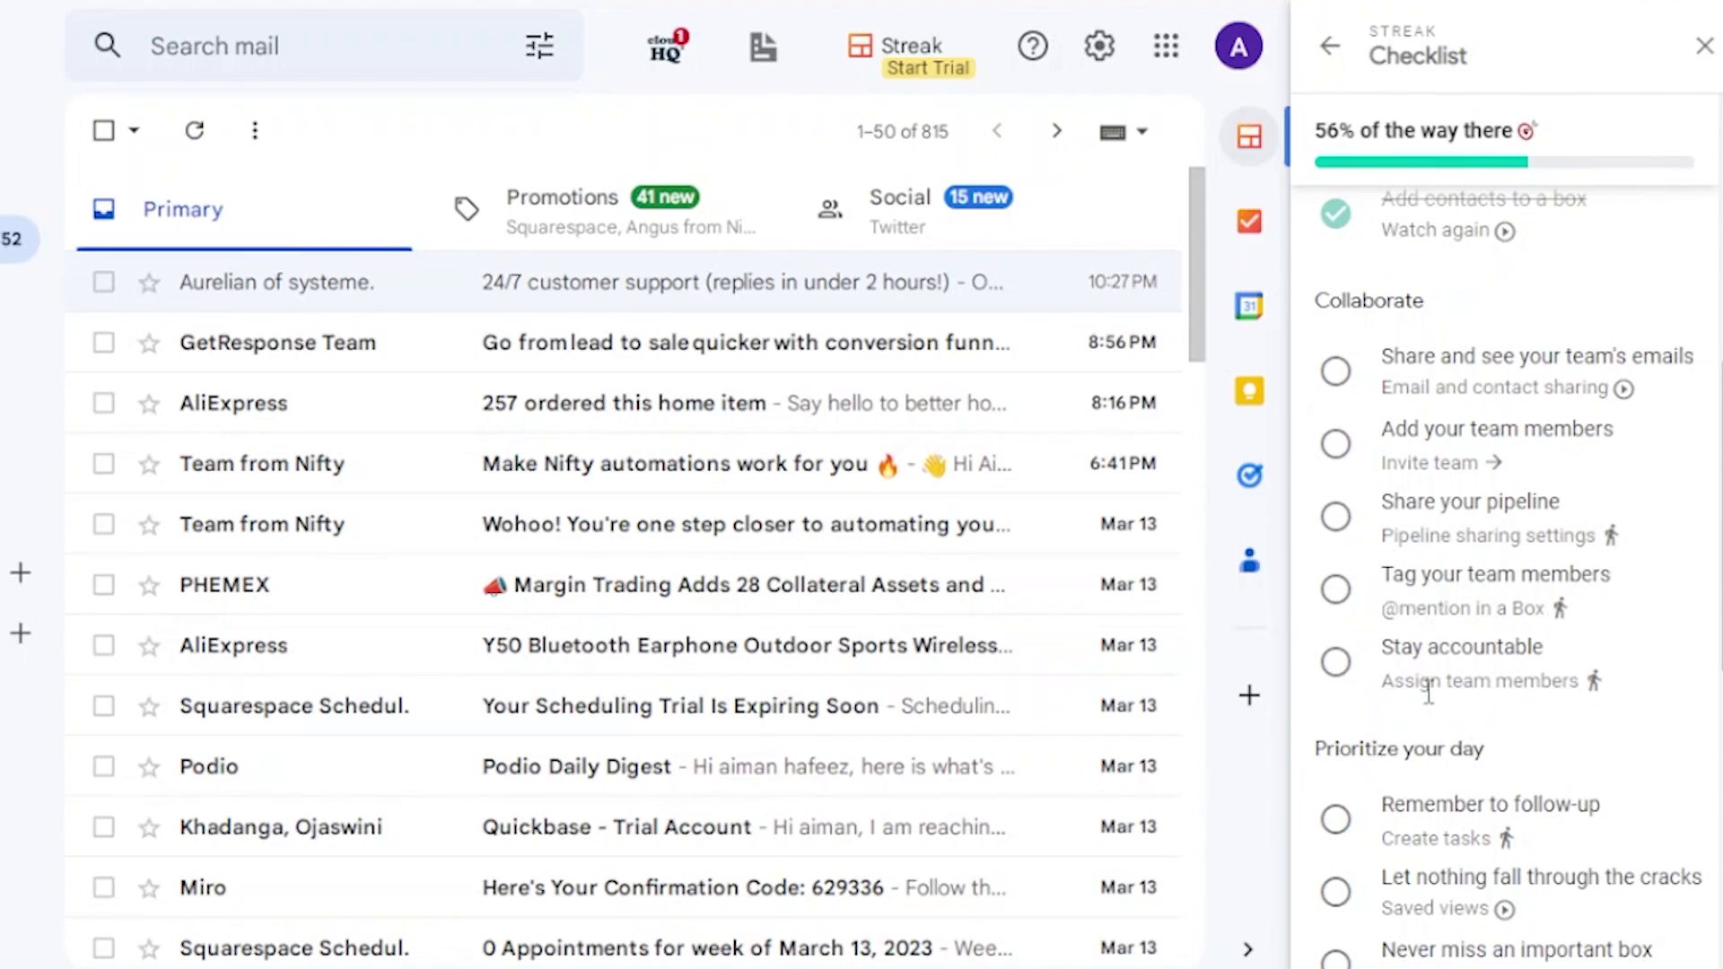
Scroll through the remaining Streak Checklist sections at 56% and back up to the top.
scroll(1395, 466, "down", 4)
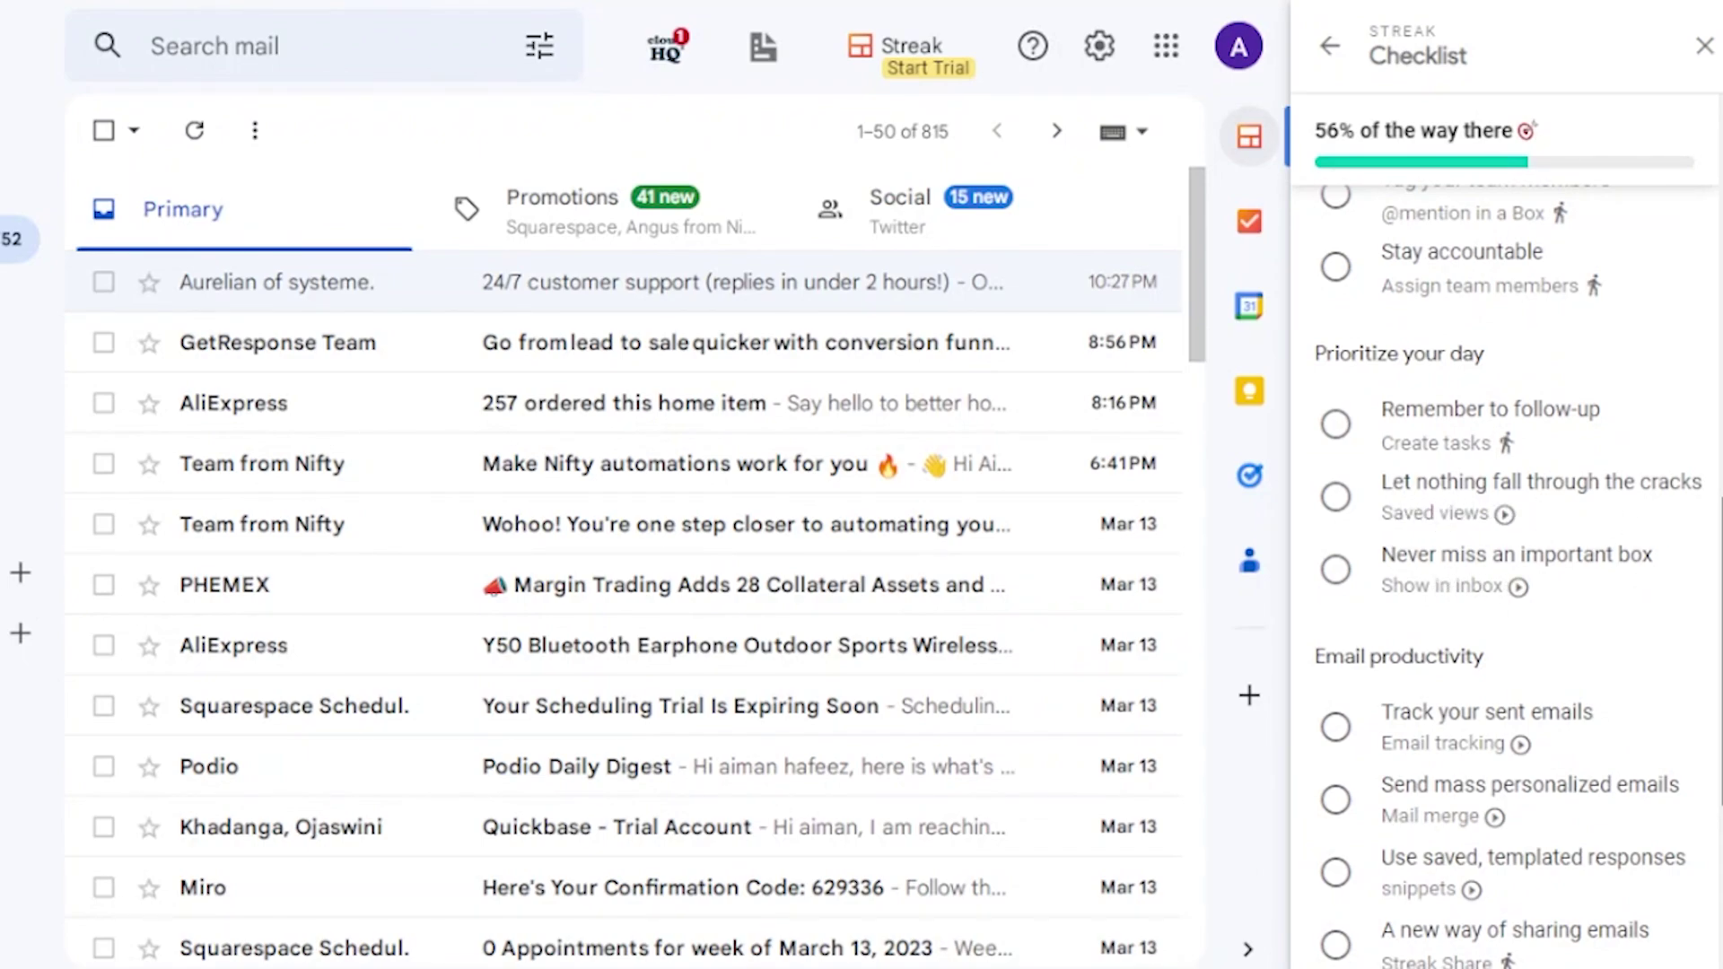
scroll(1508, 574, "down", 5)
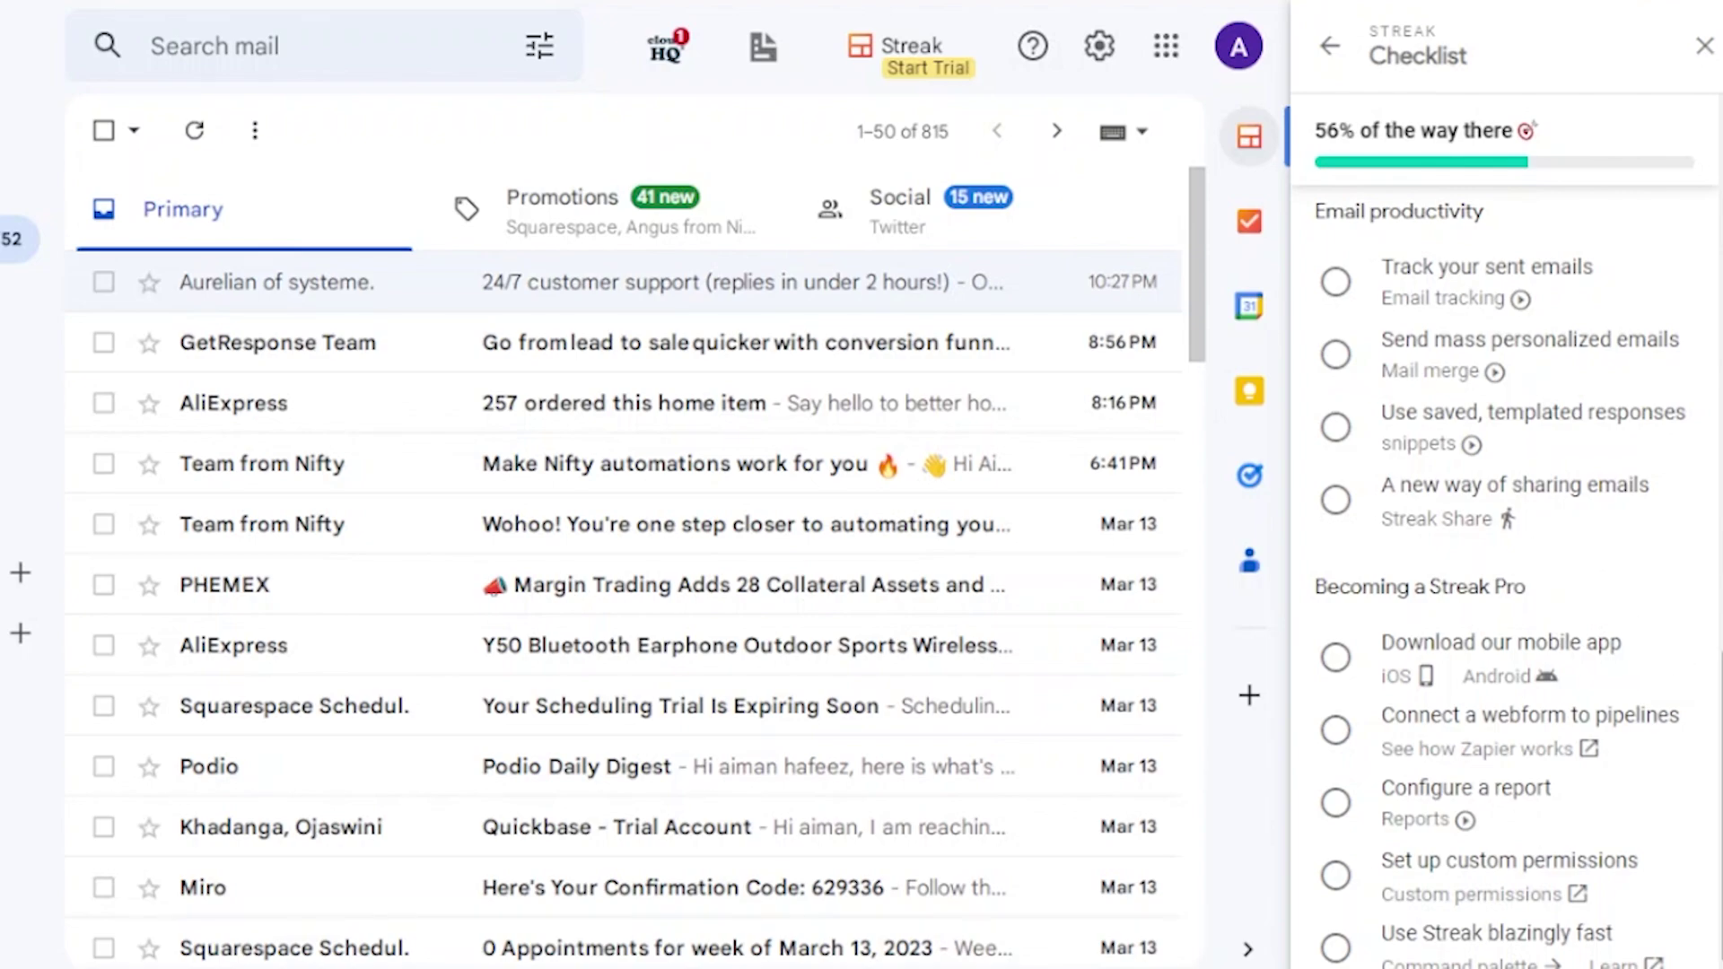
scroll(1507, 574, "down", 1)
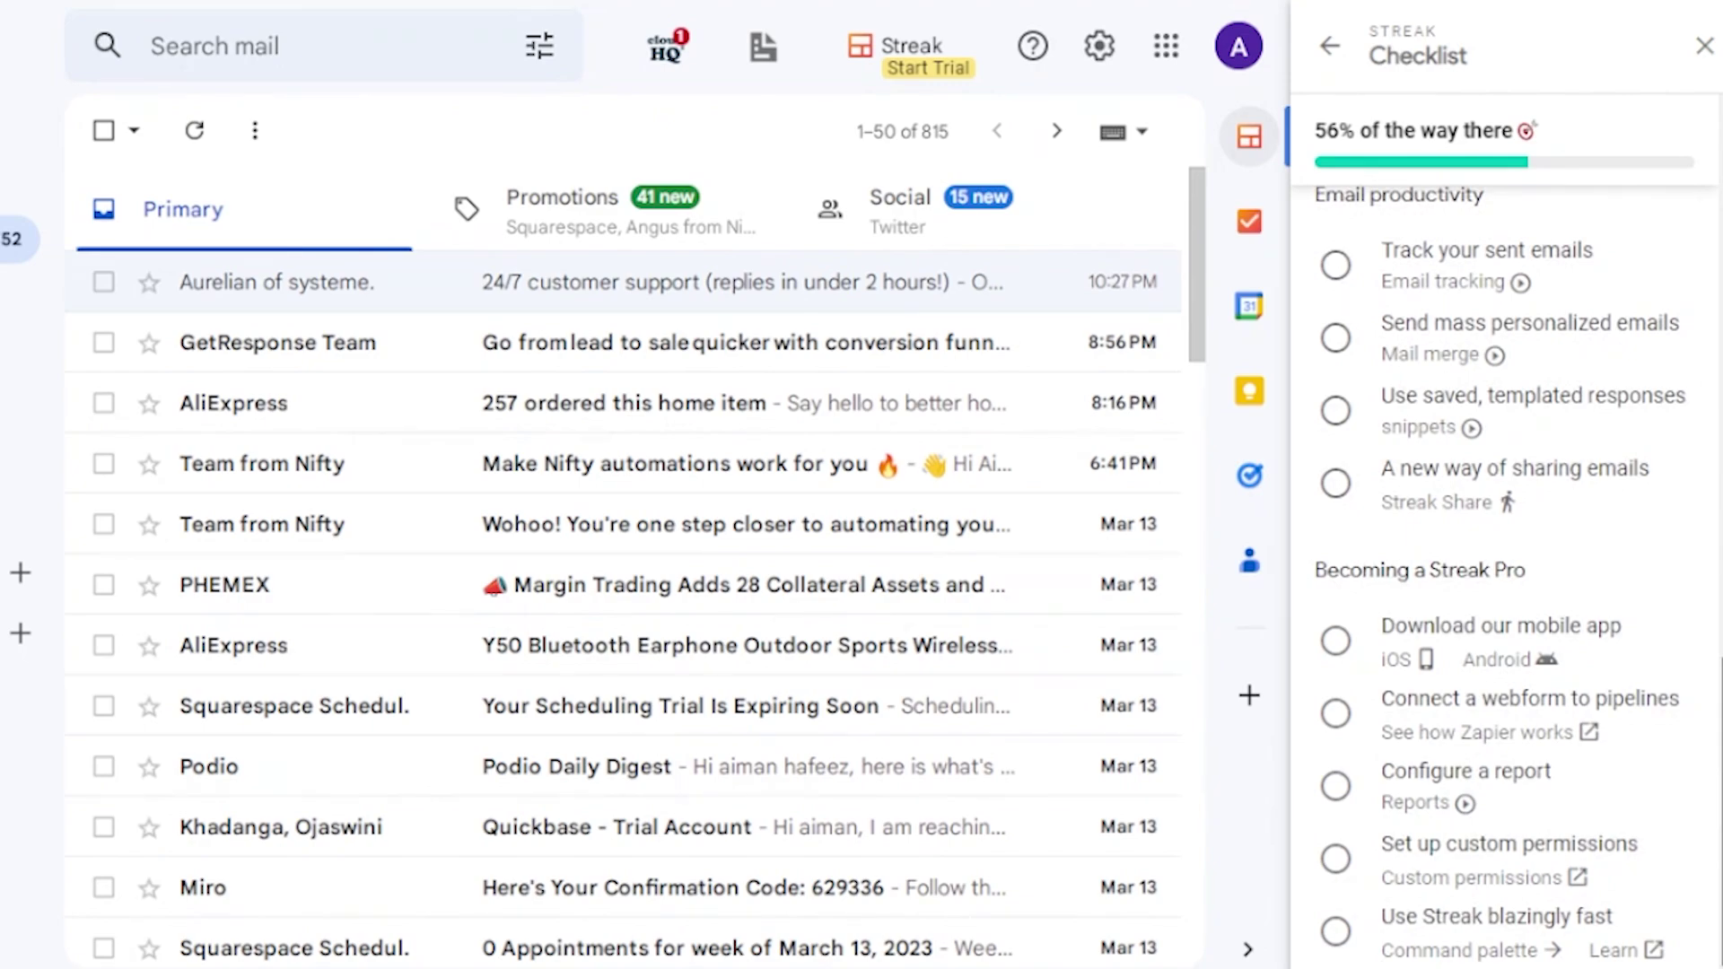
scroll(1508, 574, "up", 15)
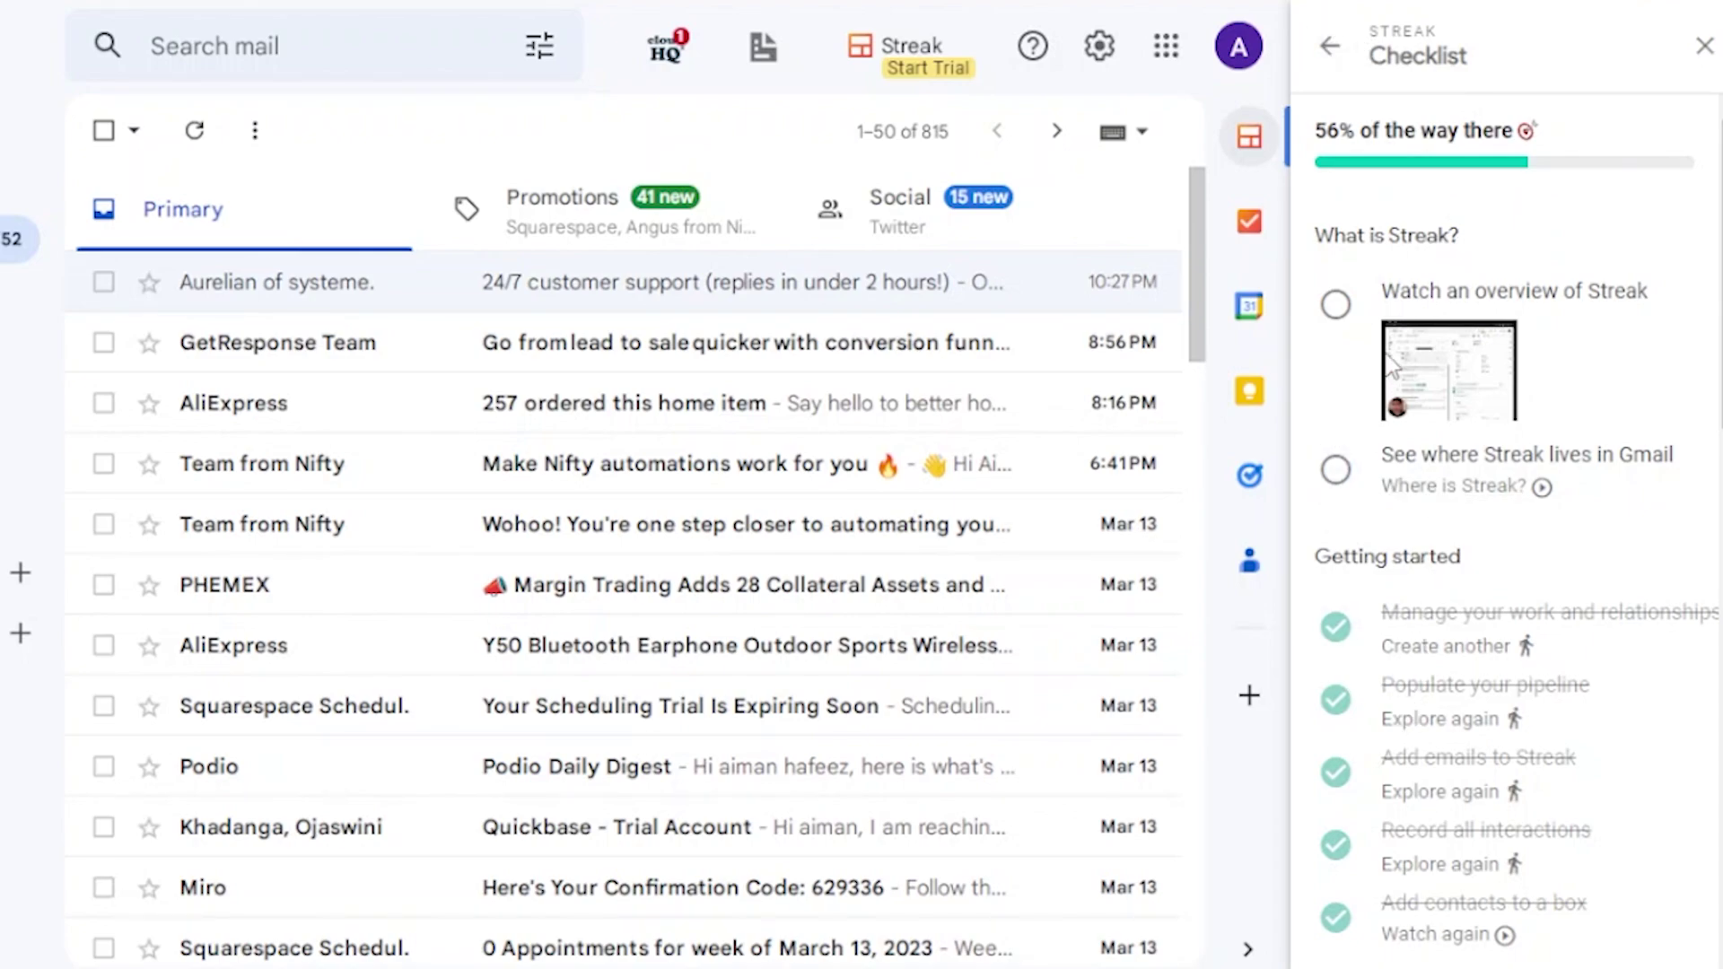
mouse_move(1389, 363)
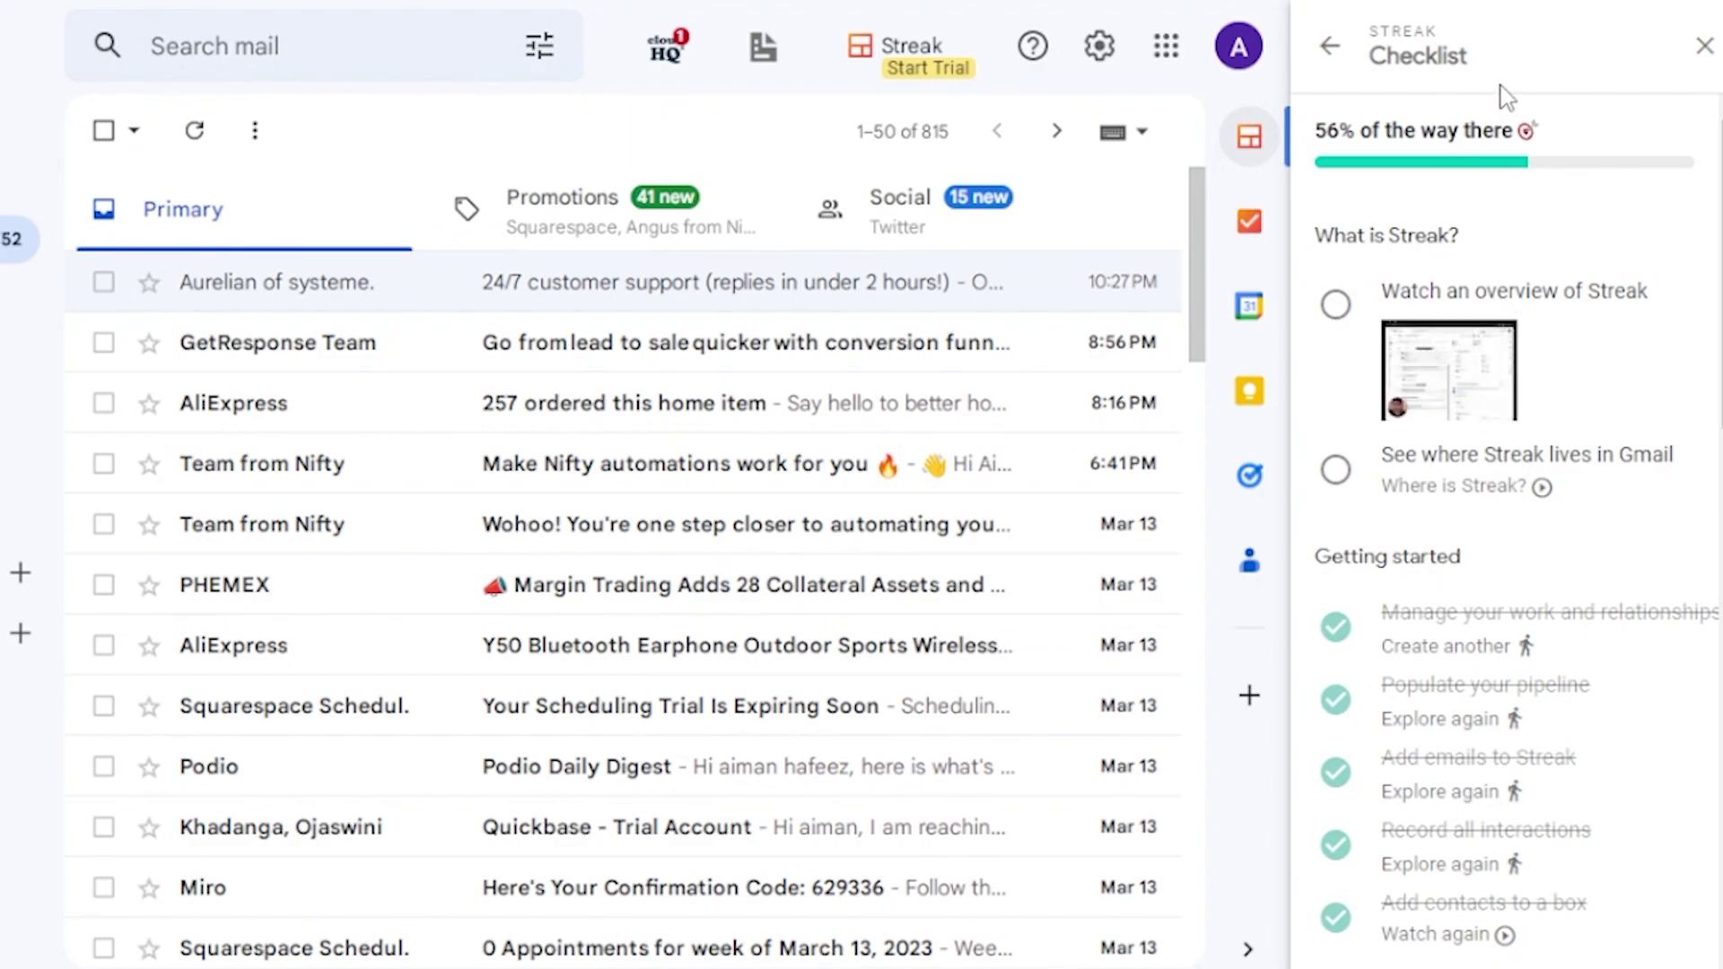